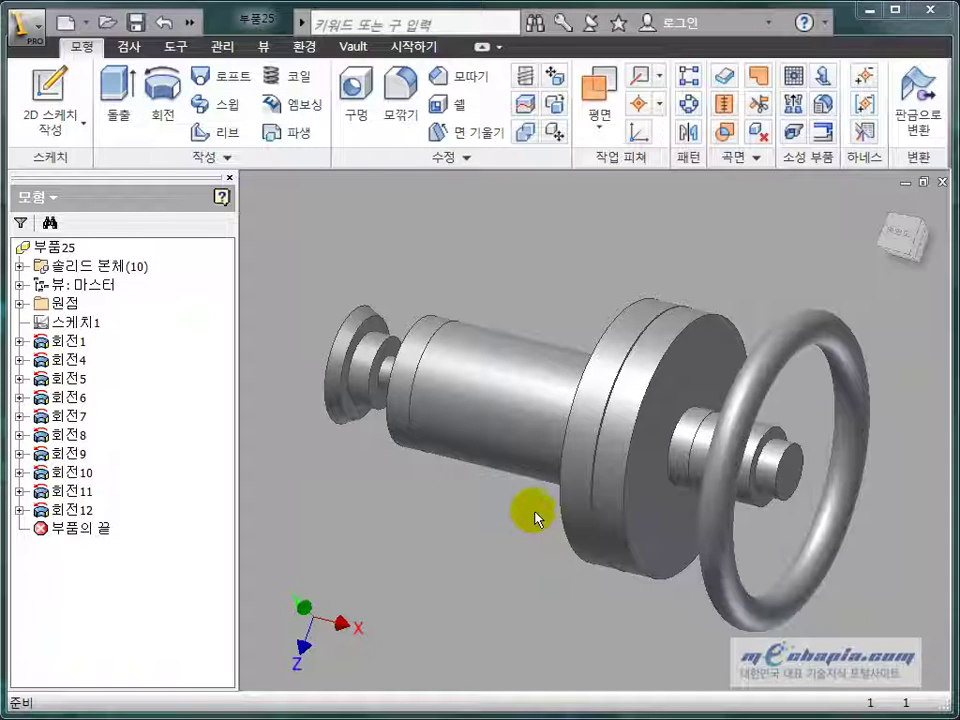
- Expand the solid bodies folder and highlight 솔리드3, 솔리드5, 솔리드6 and 솔리드8 on the model
click(18, 266)
click(80, 266)
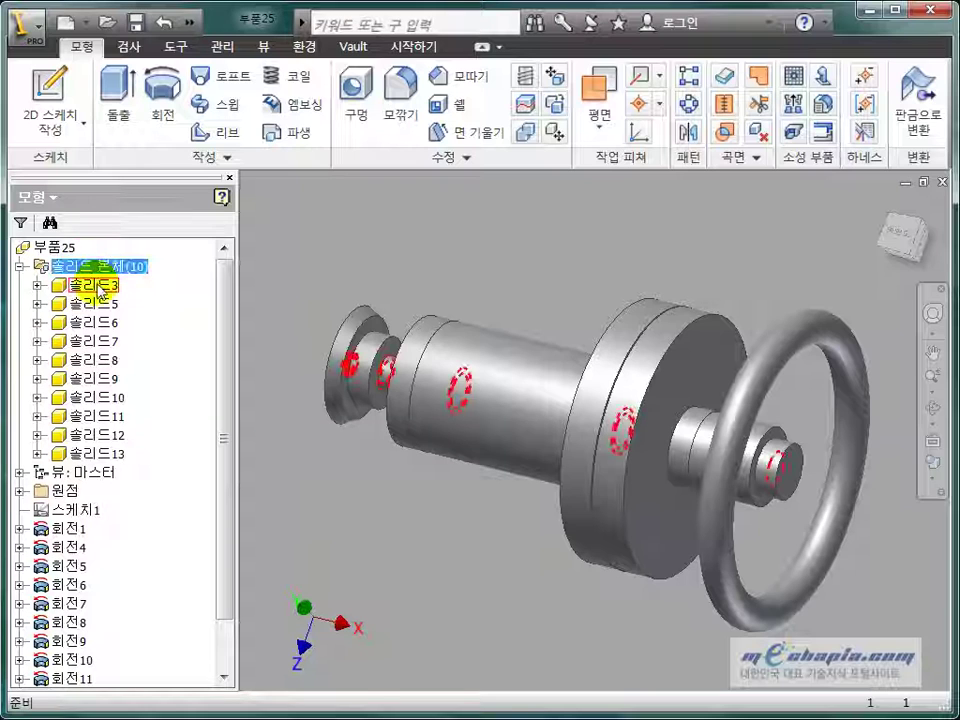
click(93, 285)
click(93, 304)
click(90, 322)
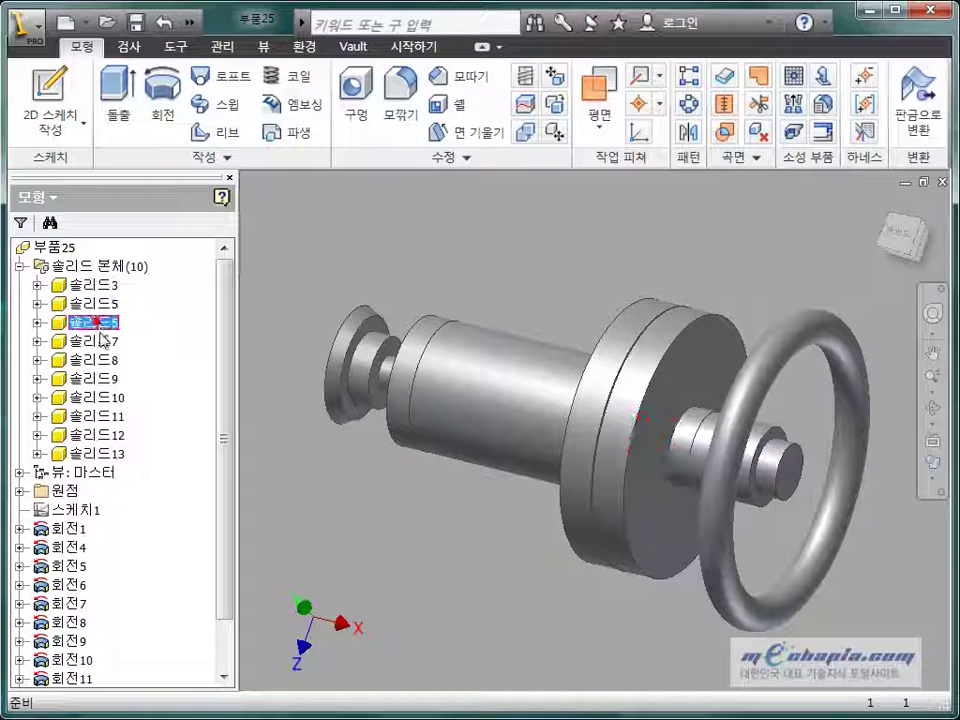
click(93, 360)
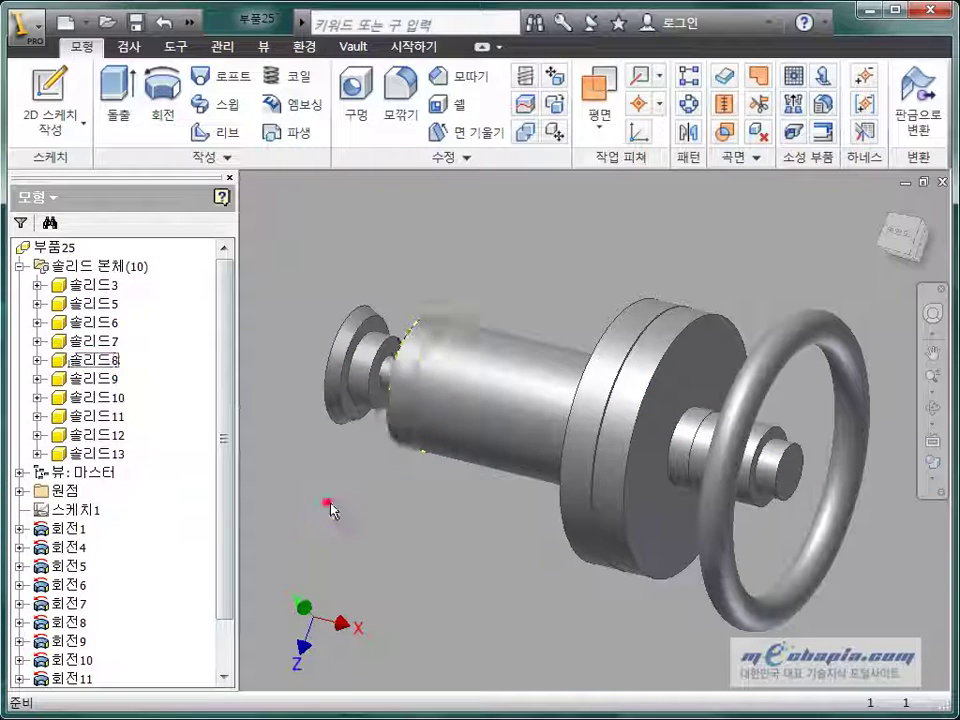
- Orbit the model to locate 솔리드8 and 솔리드3, the left end part
key(F4)
mouse_move(328, 506)
mouse_down()
mouse_move(413, 494)
mouse_move(399, 506)
mouse_up()
key(Escape)
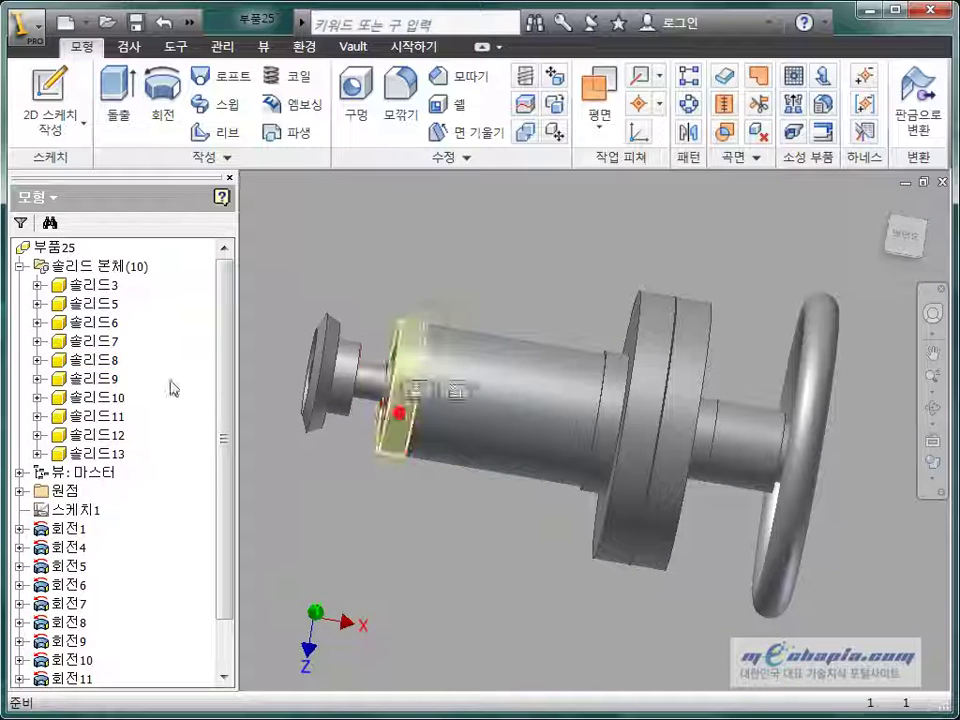
click(102, 362)
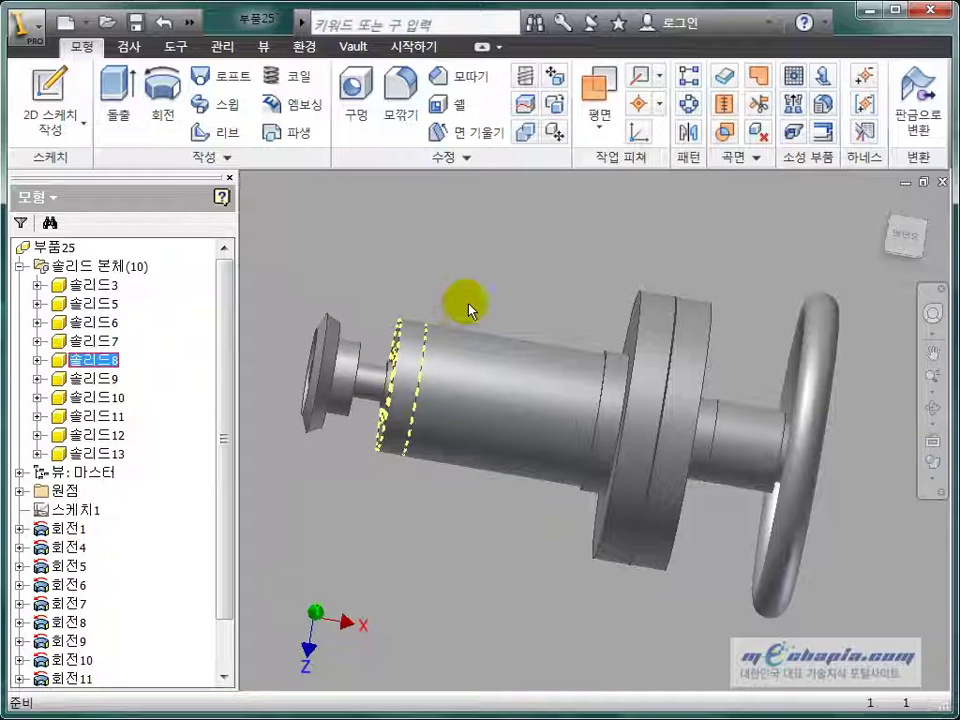
key(F4)
mouse_move(470, 305)
mouse_down()
mouse_move(479, 342)
mouse_move(400, 330)
mouse_up()
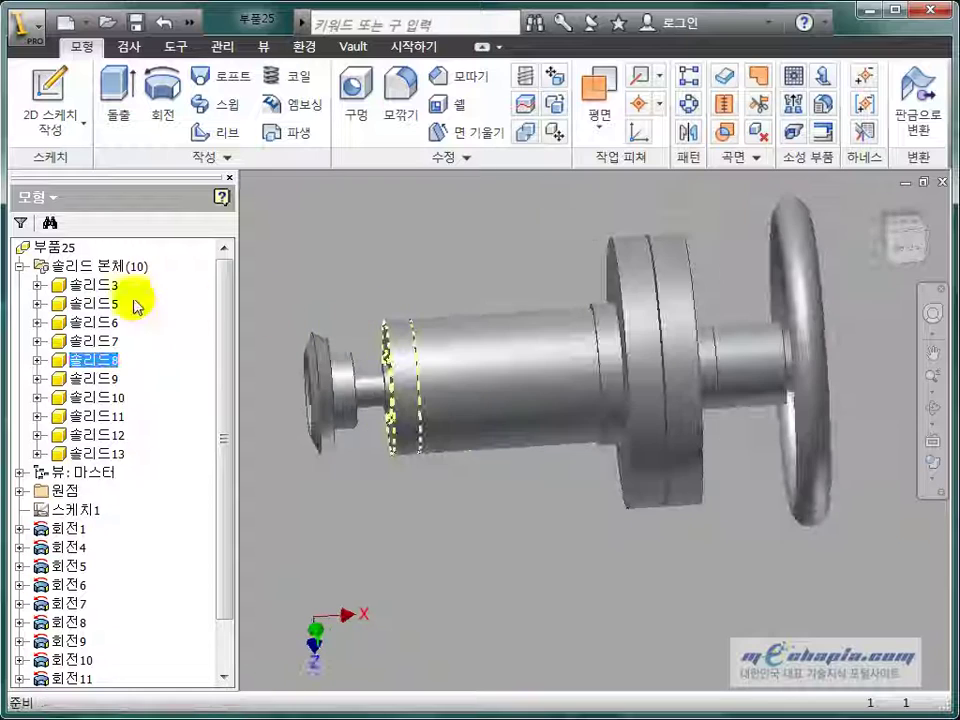
click(92, 286)
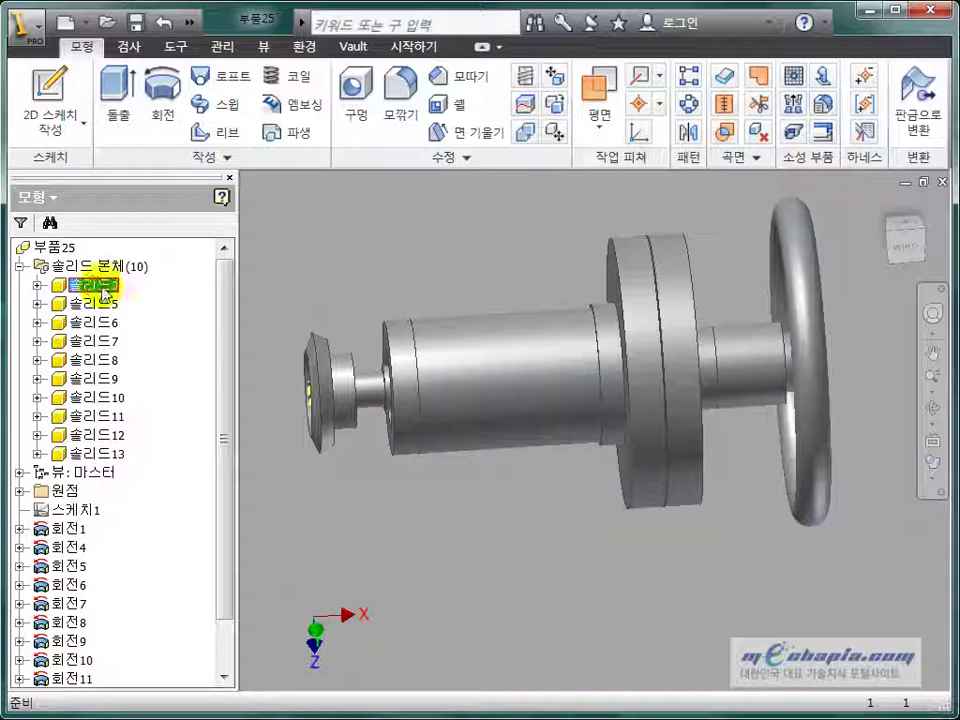
- Isolate the 솔리드3 shaft body, inspect it, then show all bodies again
right_click(108, 285)
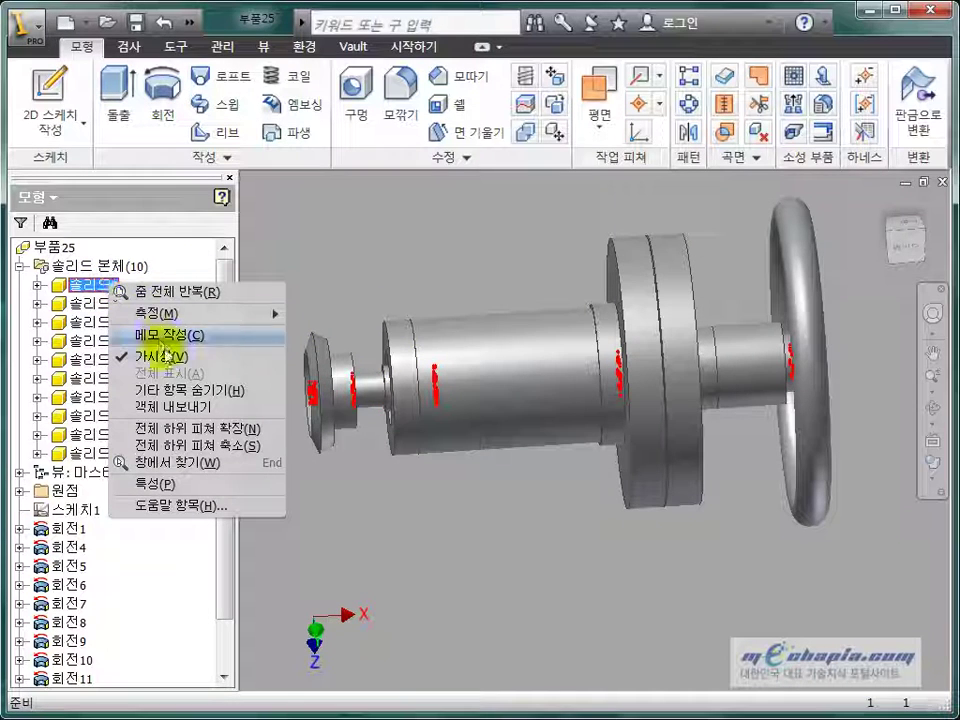
click(161, 390)
drag(371, 435, 409, 467)
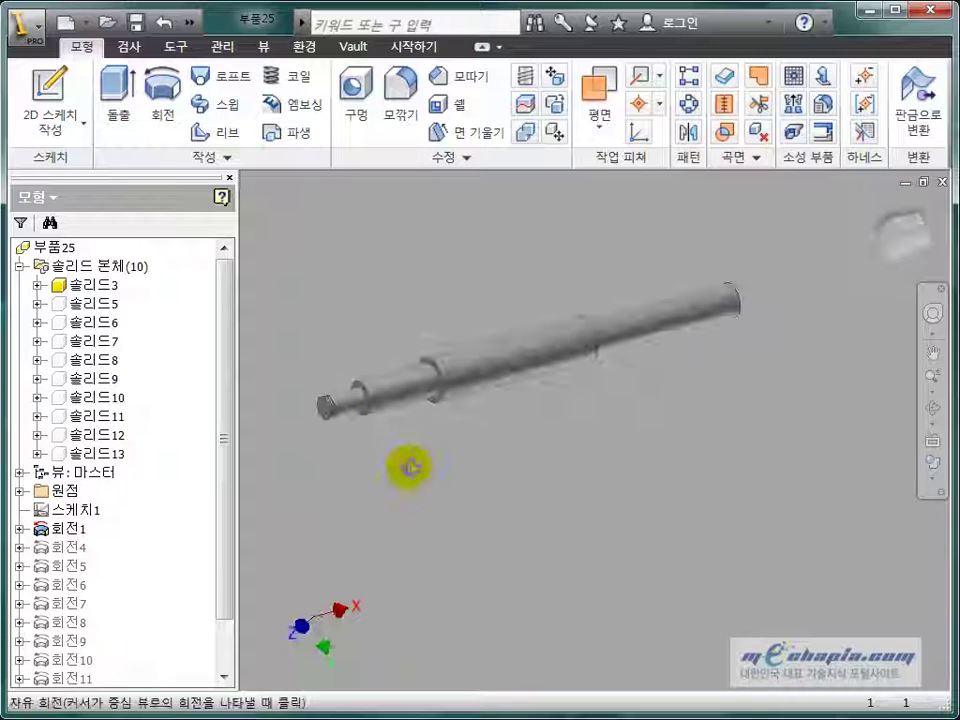
click(90, 285)
right_click(90, 285)
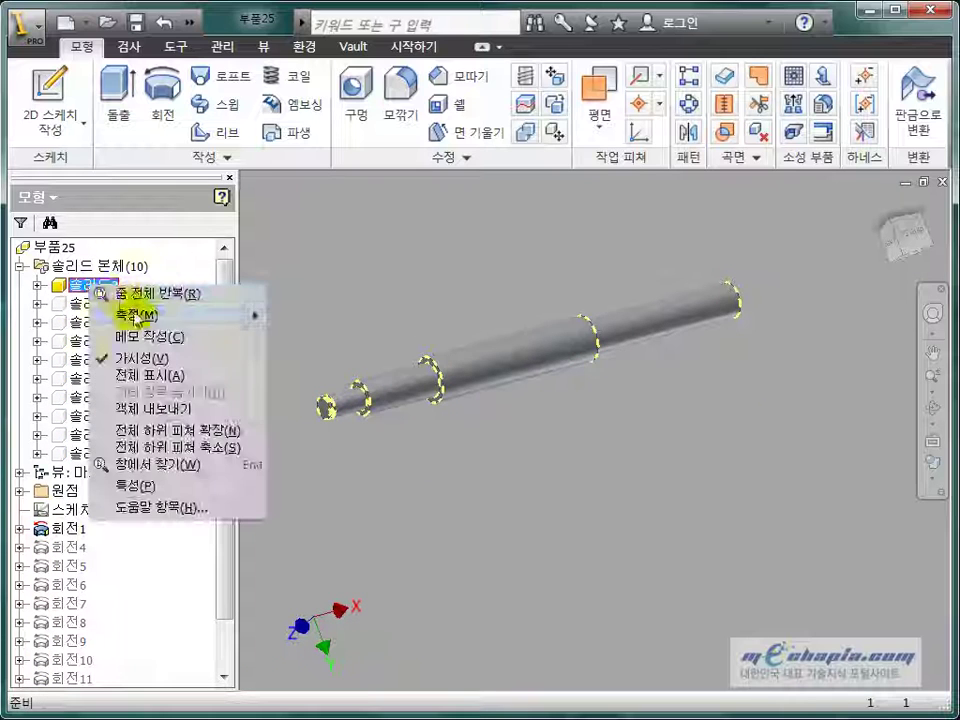
click(135, 376)
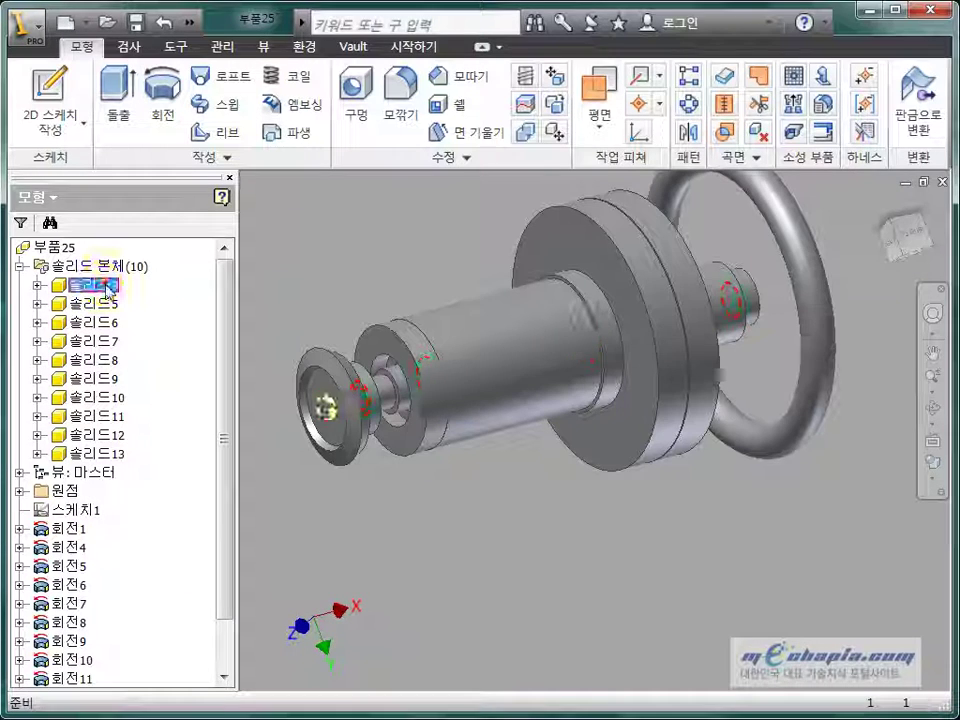
- Rename 솔리드3 to 축
ctrl+click(95, 304)
text(cn)
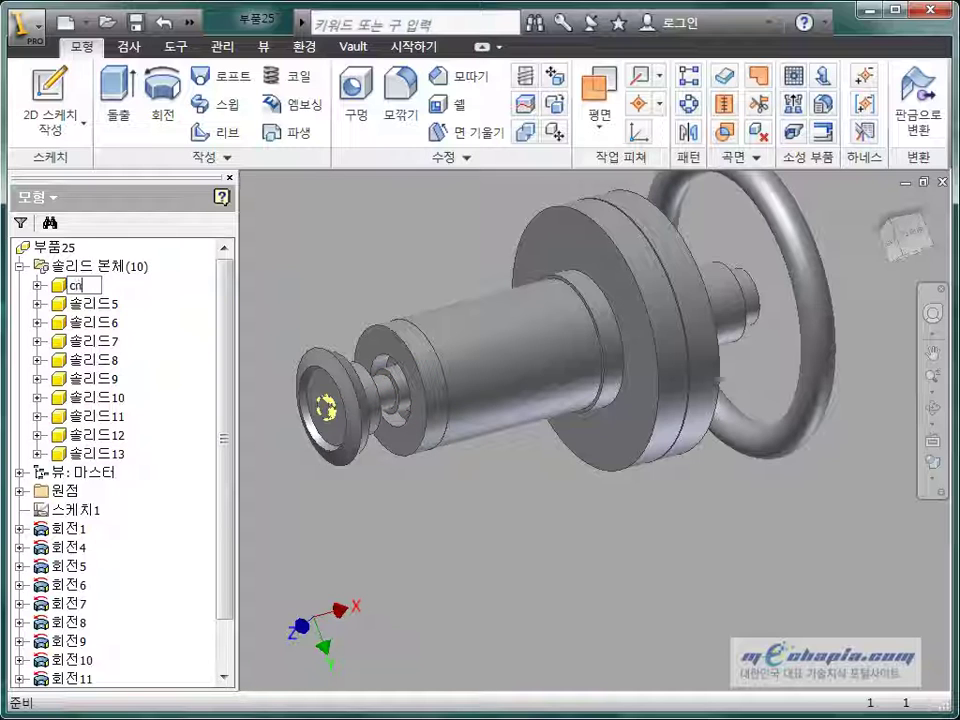
text(축)
key(Return)
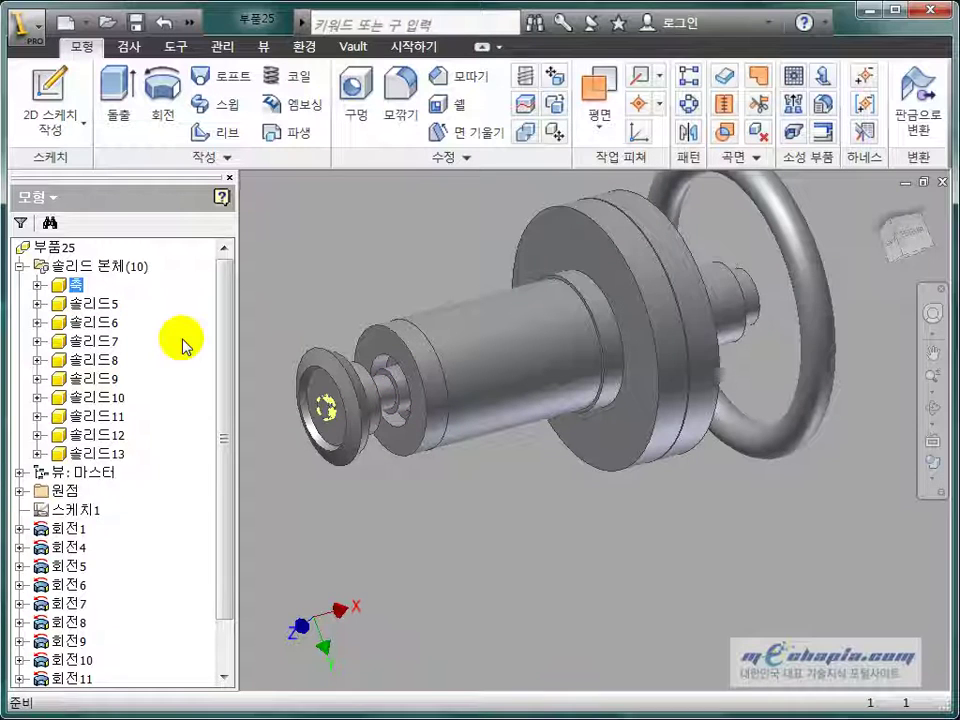
click(100, 306)
- Rename 솔리드5 to 스페이서(1)
click(104, 308)
text(스페이서)
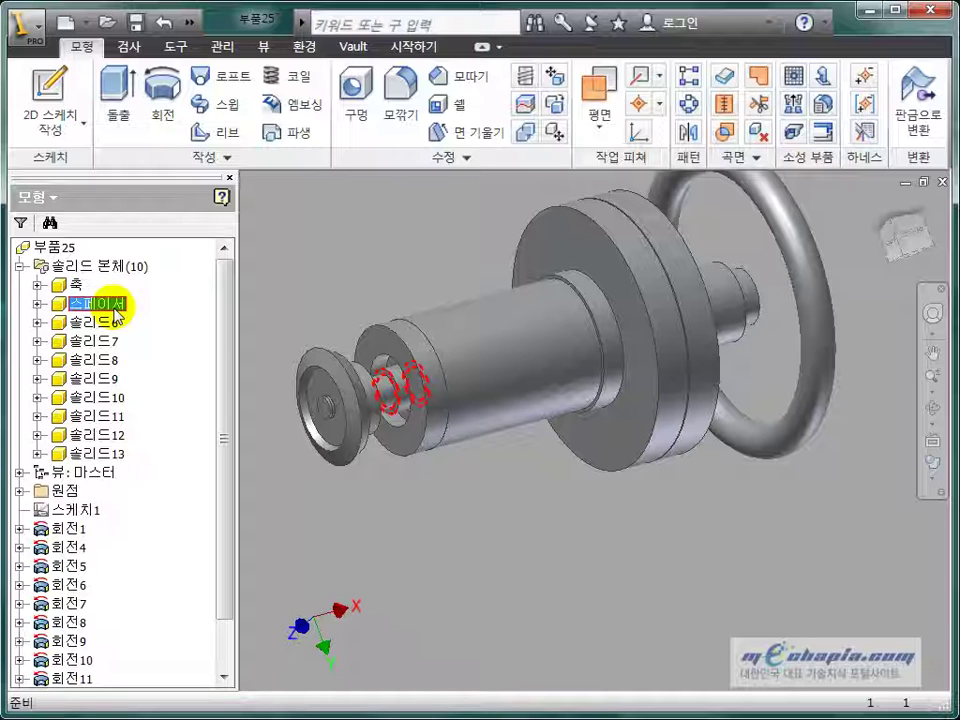
click(117, 306)
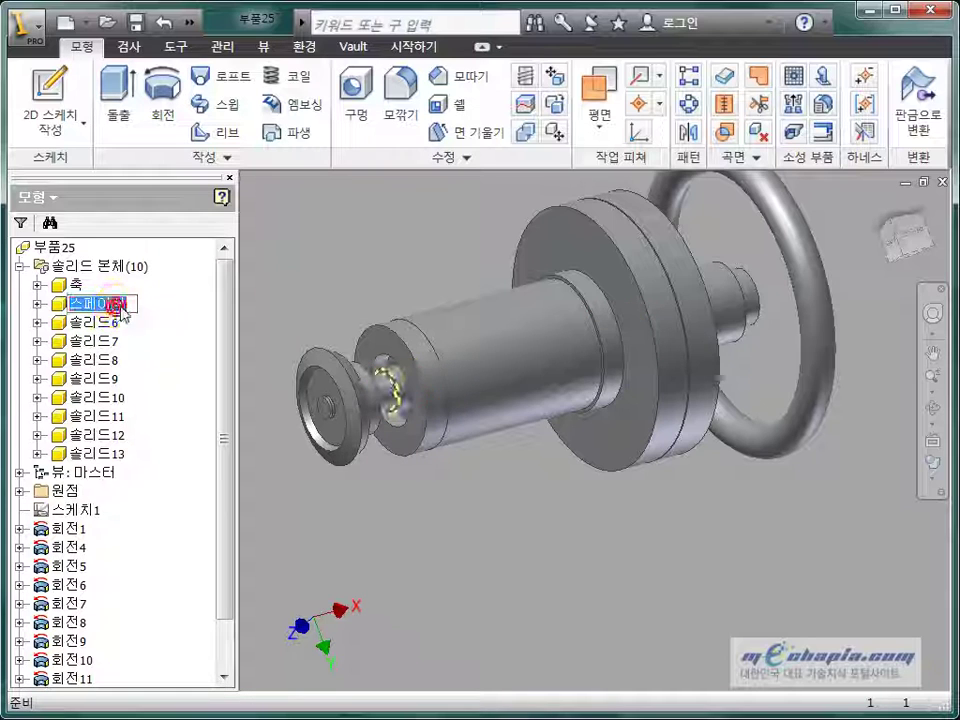
click(124, 305)
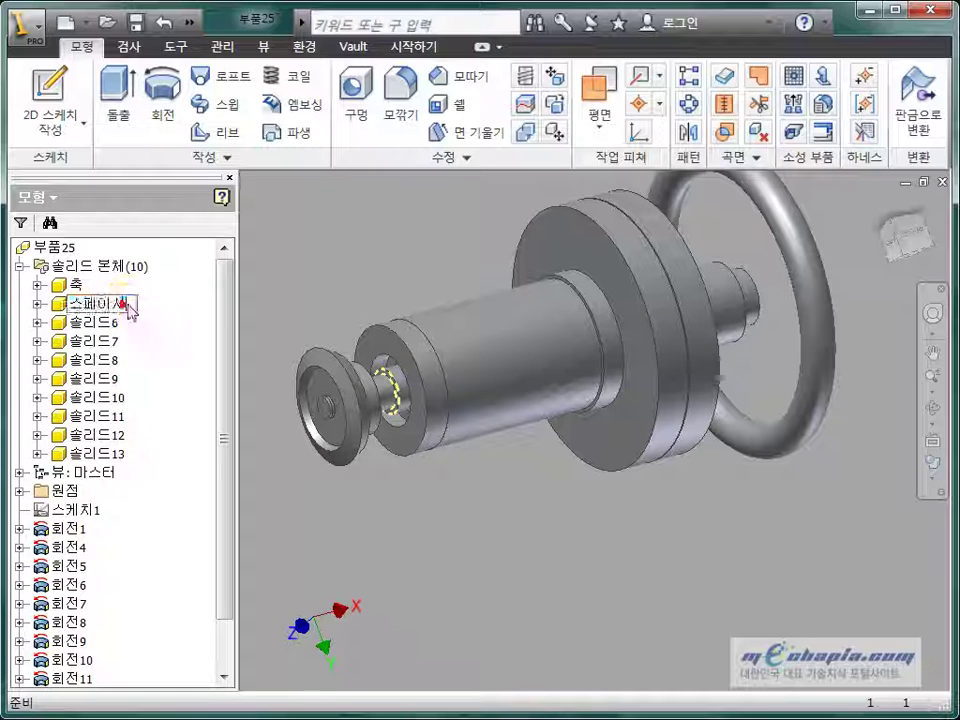
key(Return)
- Rename 솔리드6 to 스페이서(2) and check both spacer bodies on the model
click(109, 322)
text(스페이서(2))
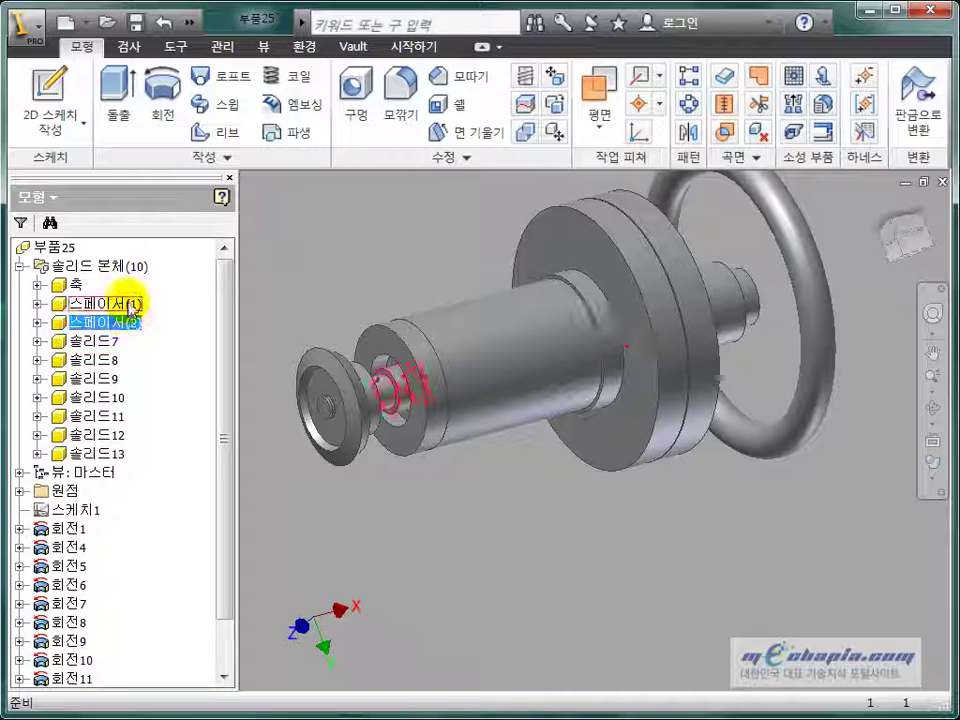
click(131, 305)
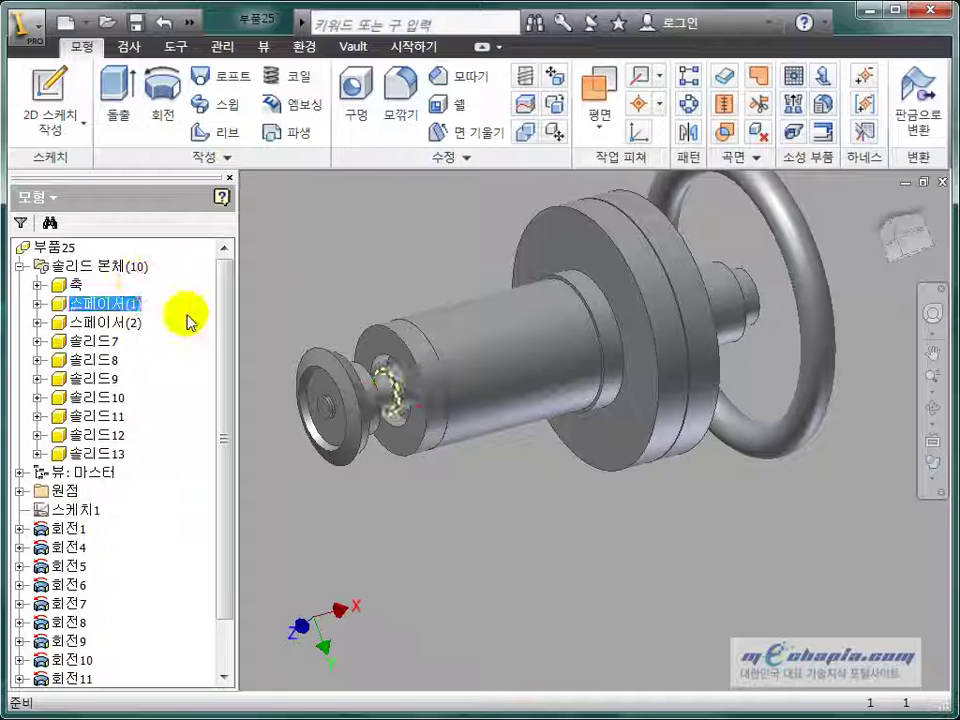
click(134, 322)
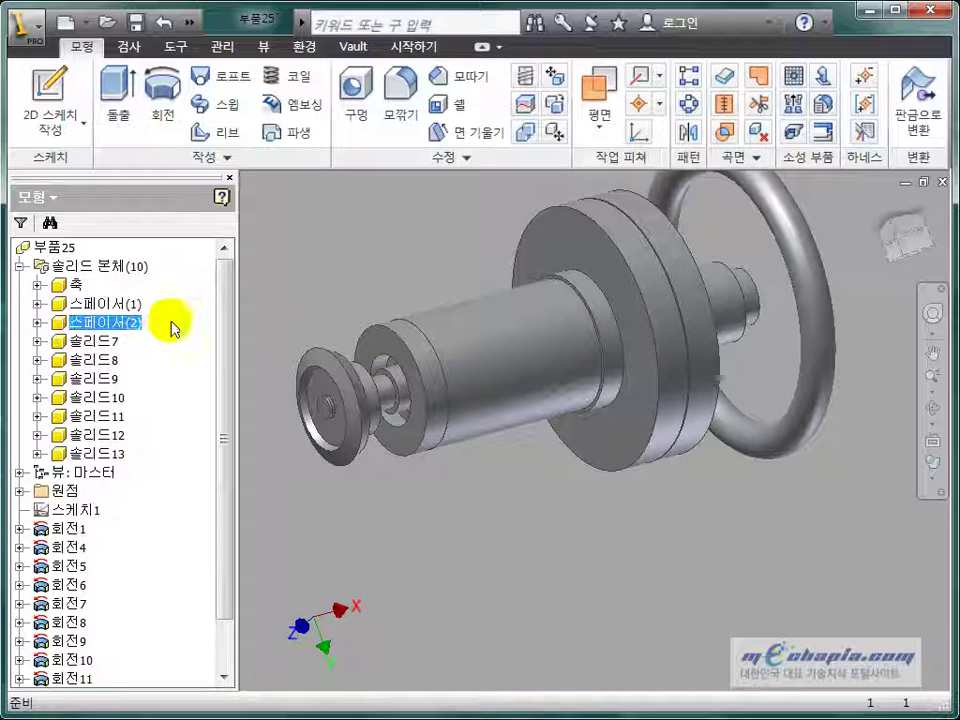
click(340, 285)
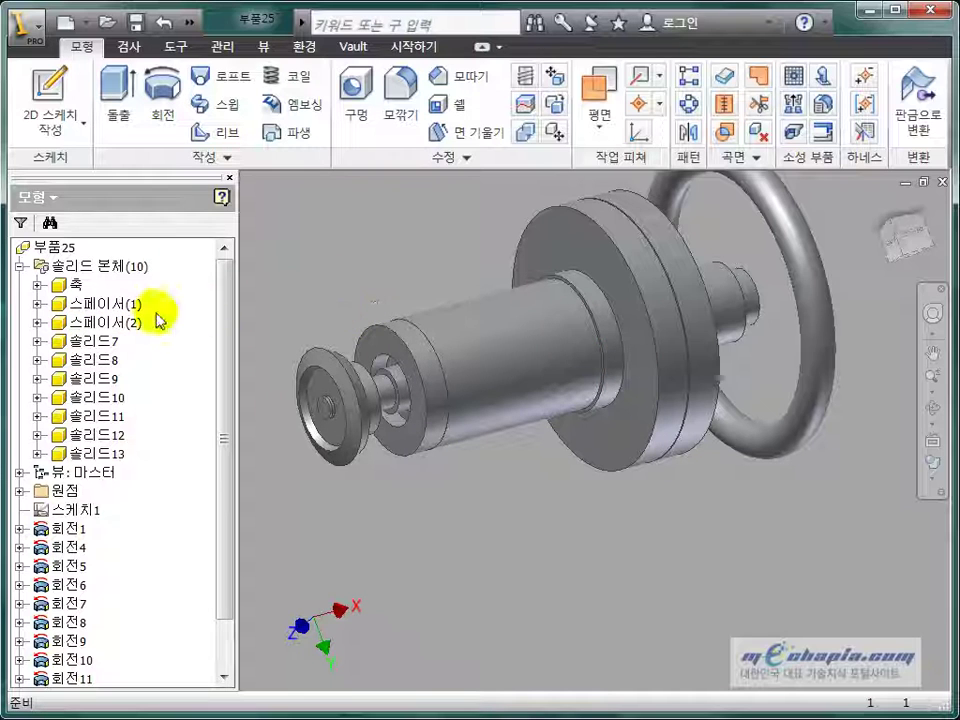
click(108, 305)
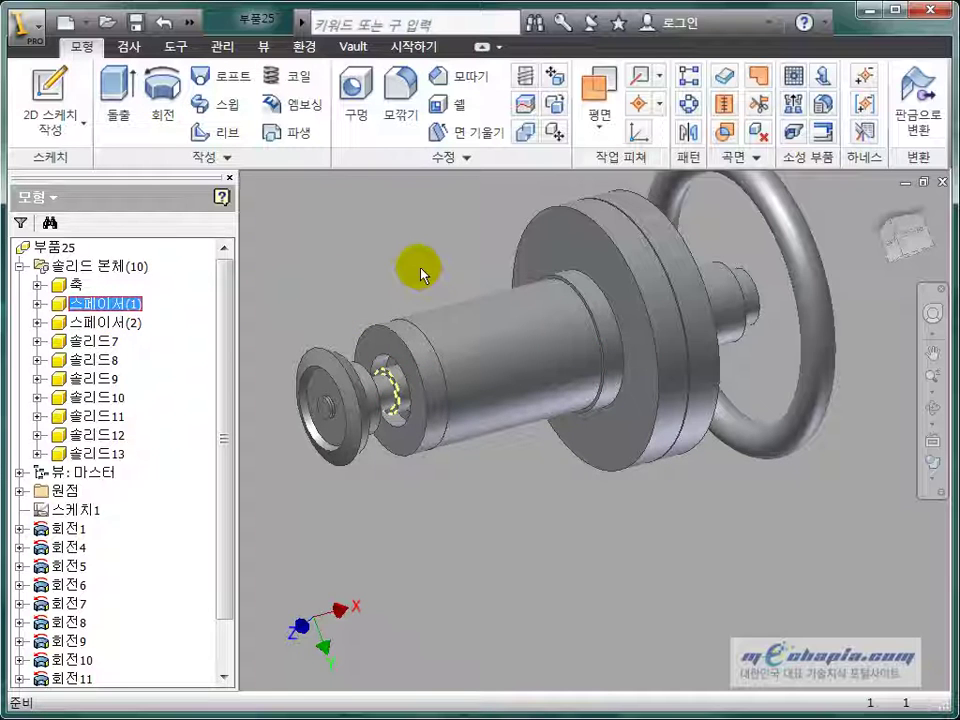
- Locate 솔리드7 on the model and hide every other body
shift+middle_drag(428, 293, 520, 330)
shift+middle_drag(640, 380, 560, 340)
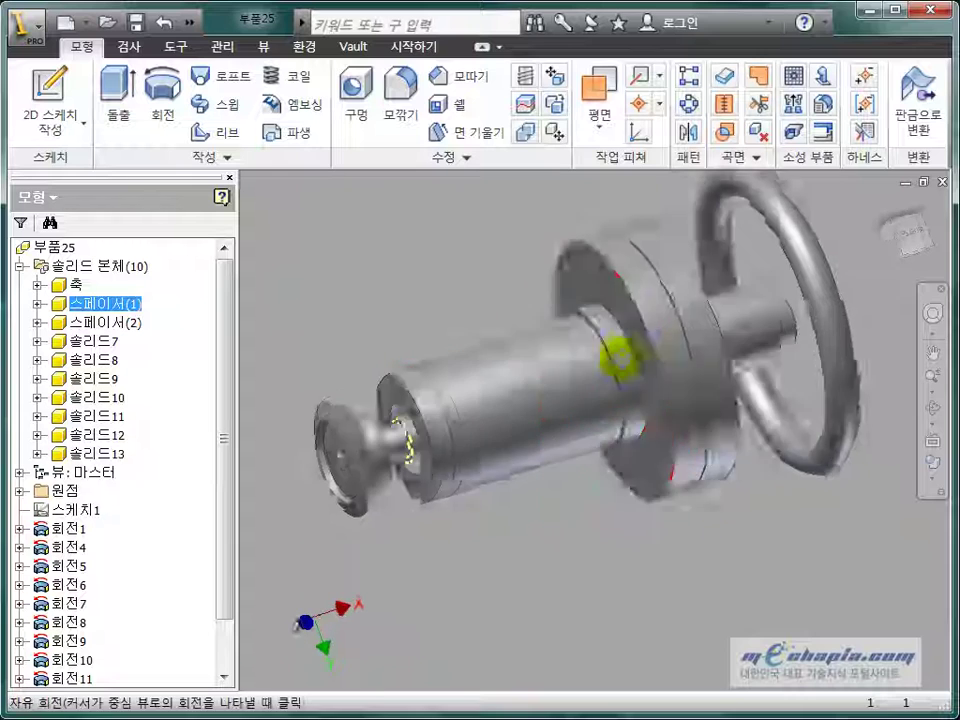
mouse_move(452, 301)
shift+middle_down()
mouse_move(463, 313)
mouse_move(300, 336)
shift+middle_up()
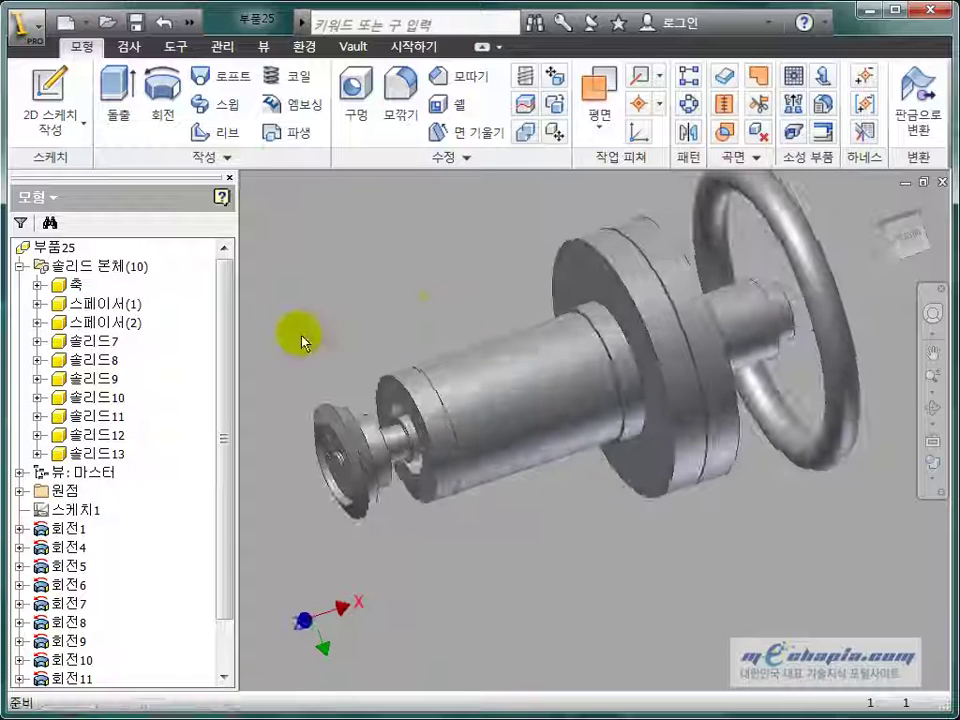
click(97, 342)
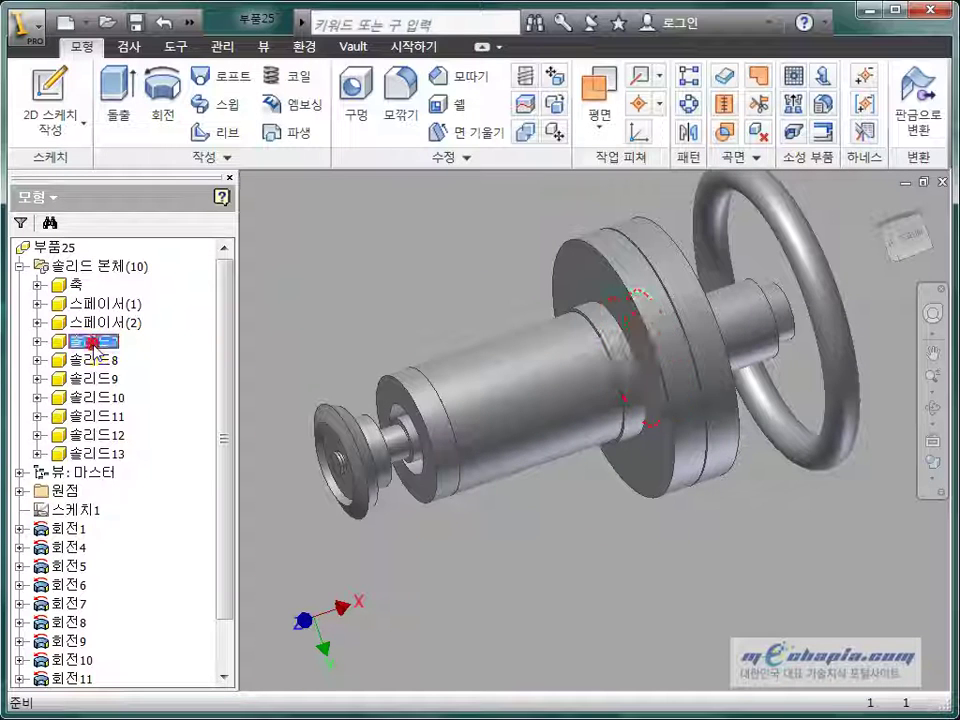
shift+middle_drag(378, 349, 410, 362)
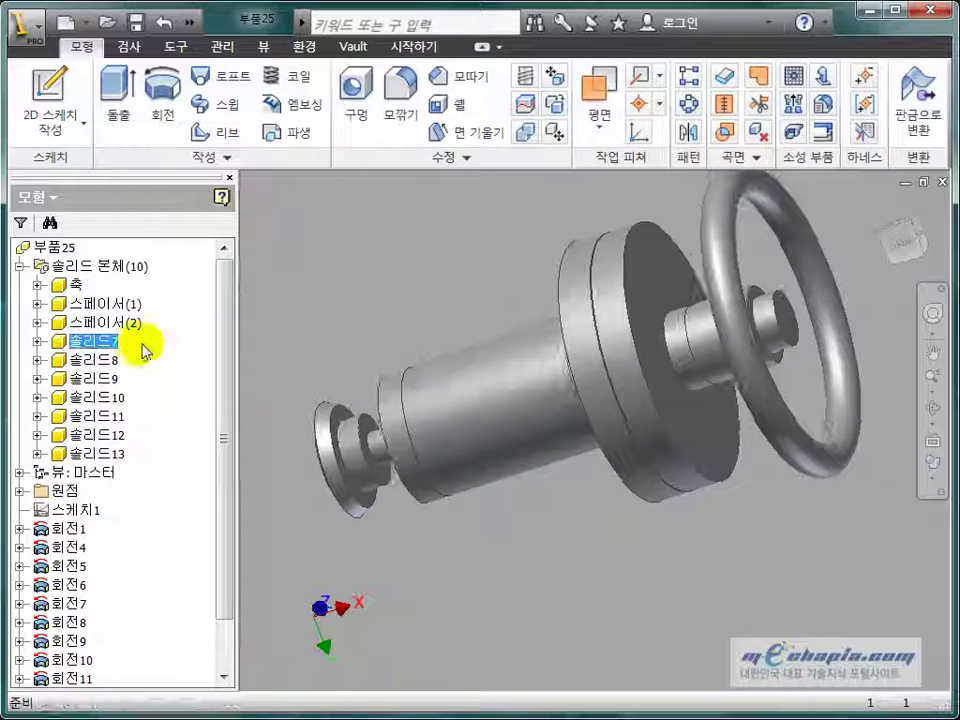
right_click(110, 342)
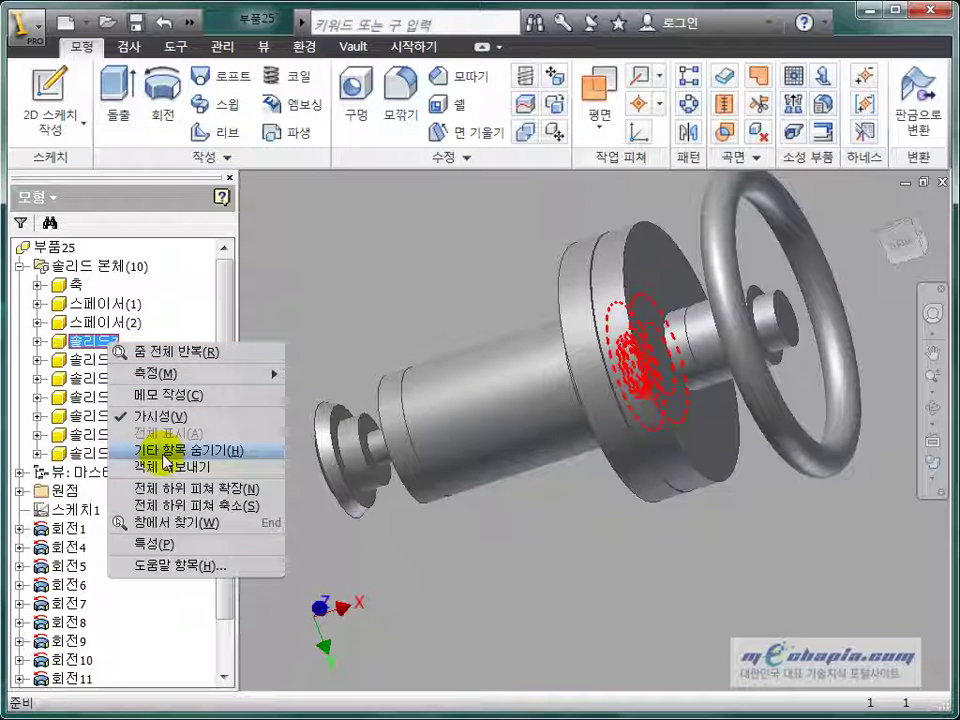
click(166, 451)
- Show all bodies again and rename 솔리드7 to 플랜지(1)
mouse_move(347, 418)
shift+middle_down()
mouse_move(428, 386)
mouse_move(493, 375)
shift+middle_up()
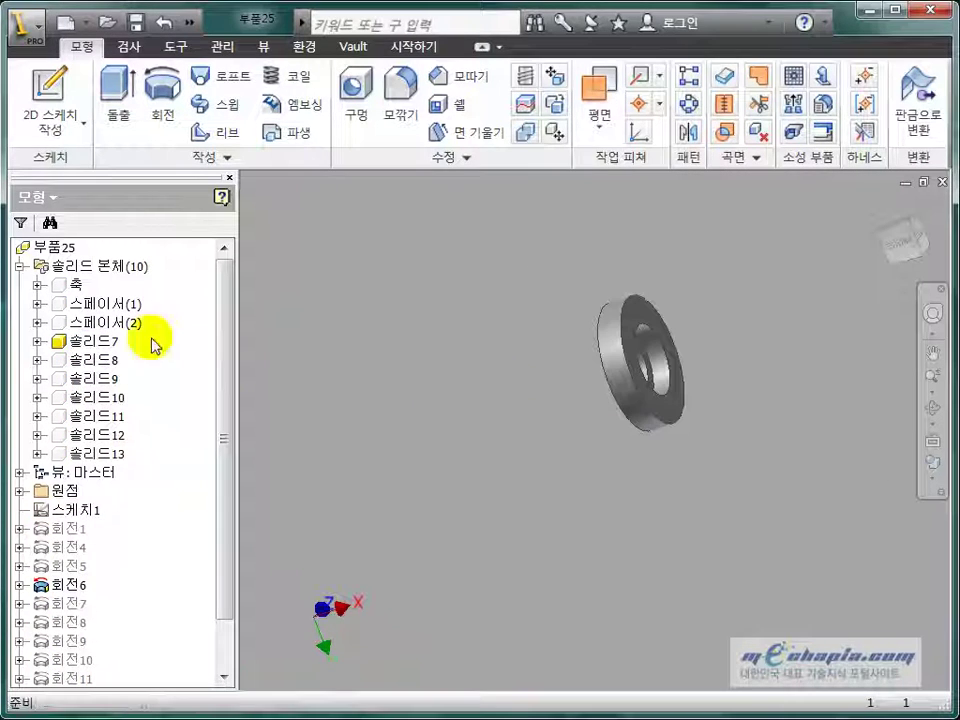
click(105, 341)
right_click(326, 304)
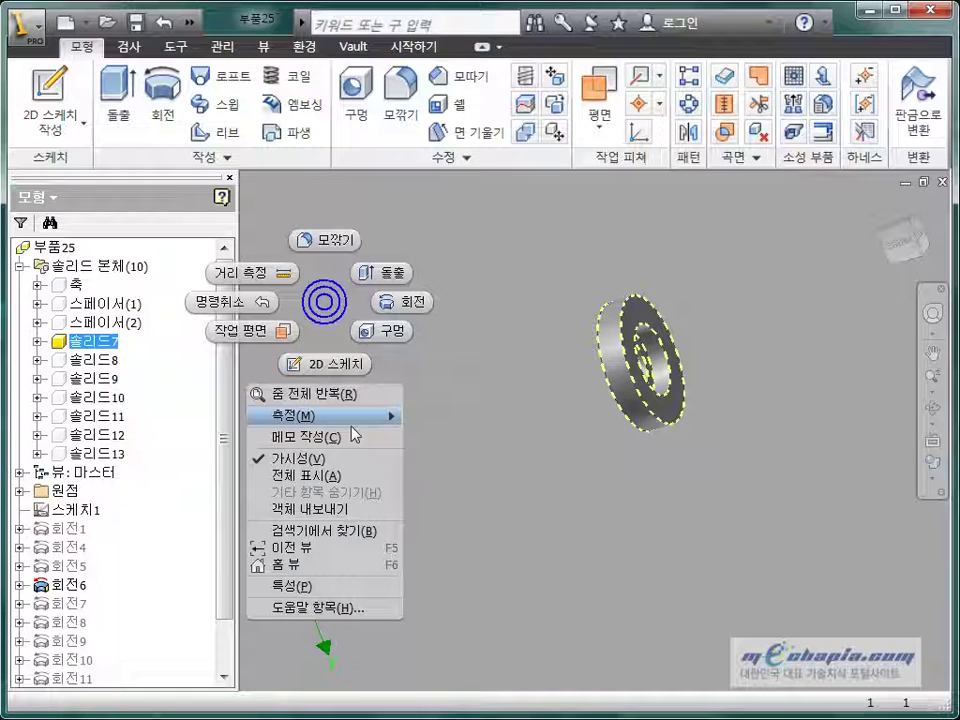
click(331, 477)
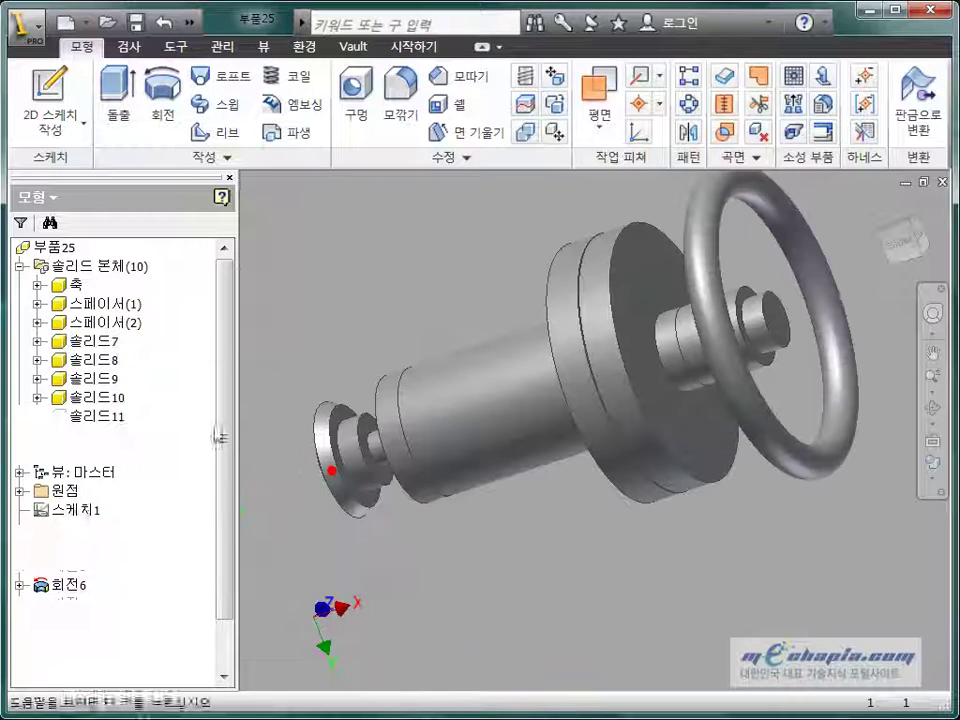
click(107, 343)
text(플랜지()
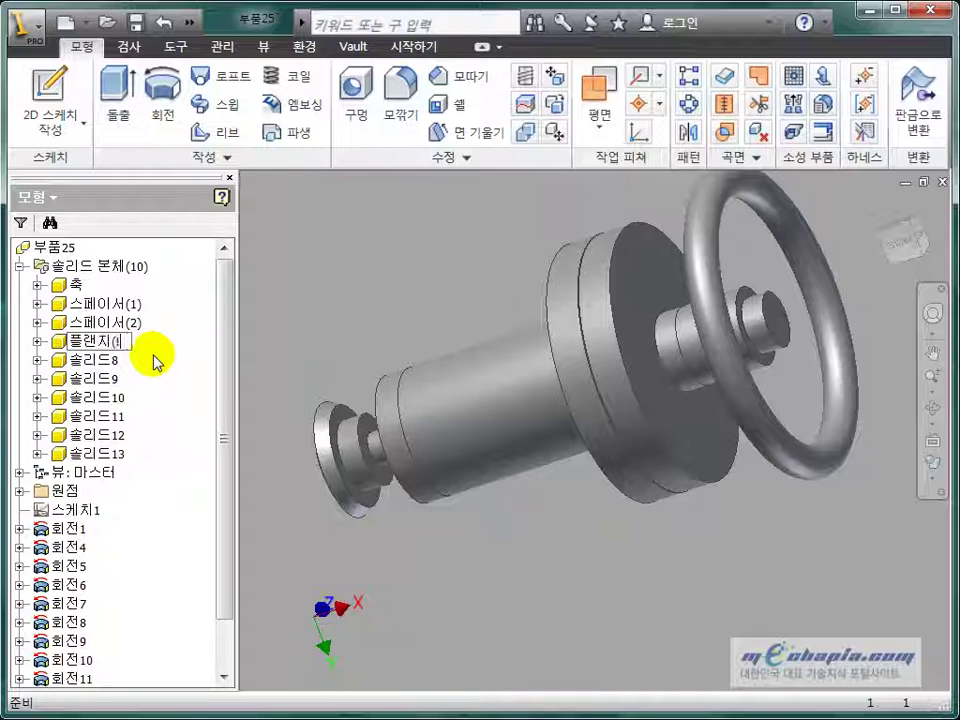
text())
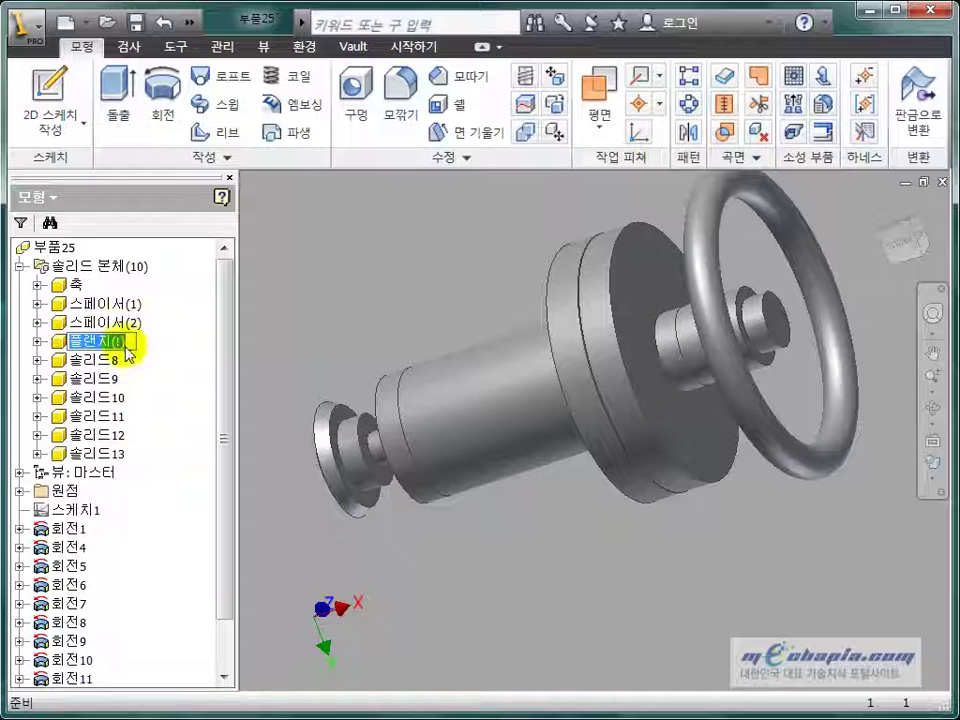
click(155, 380)
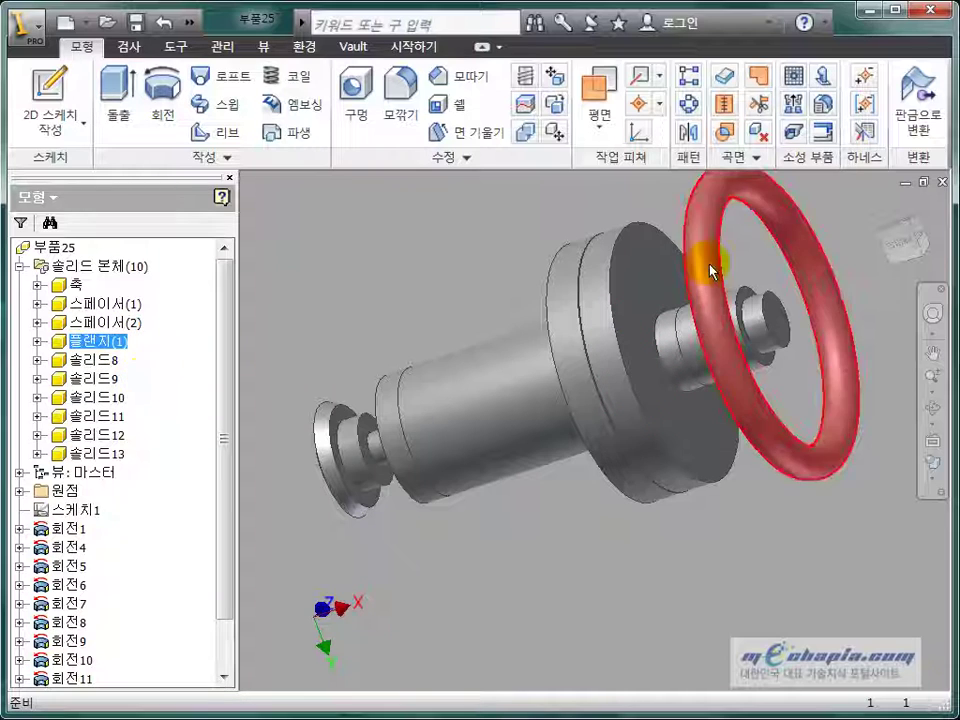
- Rename 솔리드8 to 플랜지(2) and 솔리드9 to 베벨기어
click(70, 360)
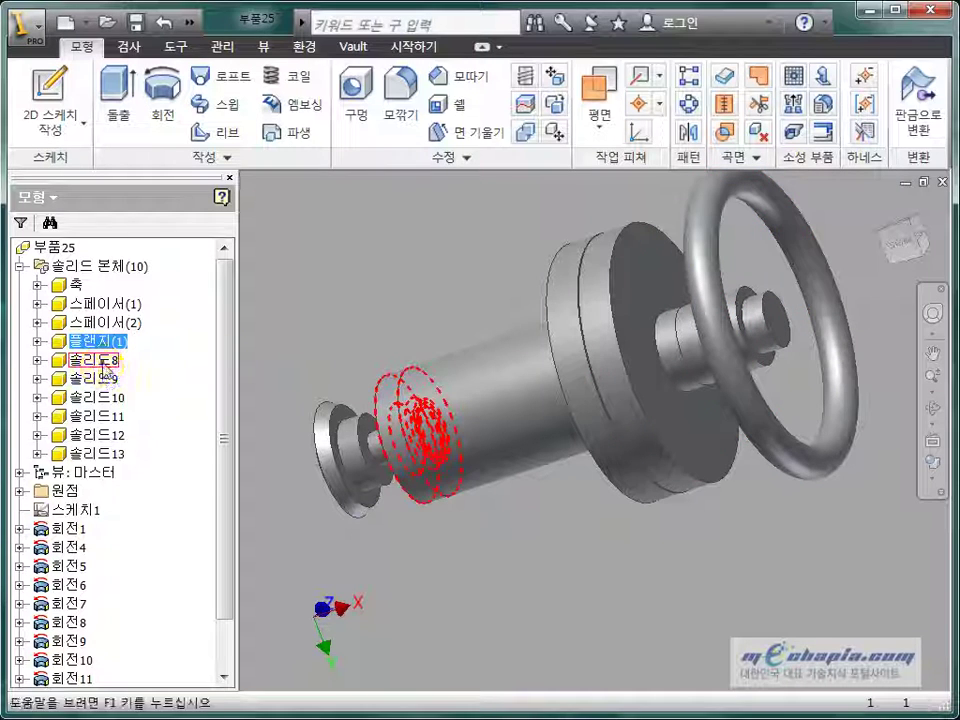
shift+middle_drag(300, 380, 336, 388)
click(101, 372)
text(플랜지(2)
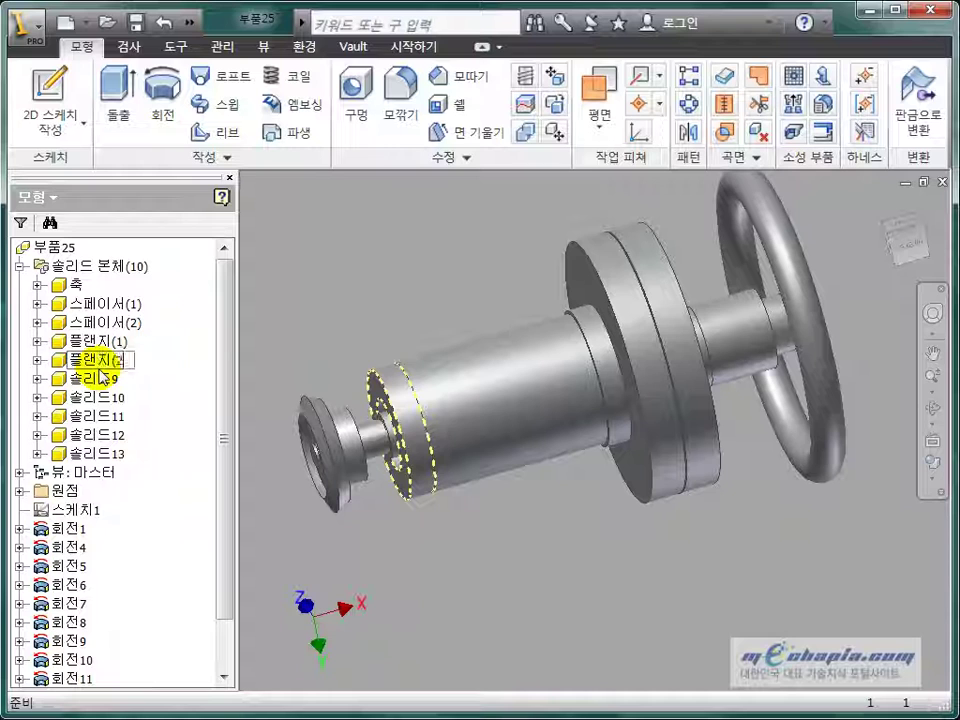
text())
key(Return)
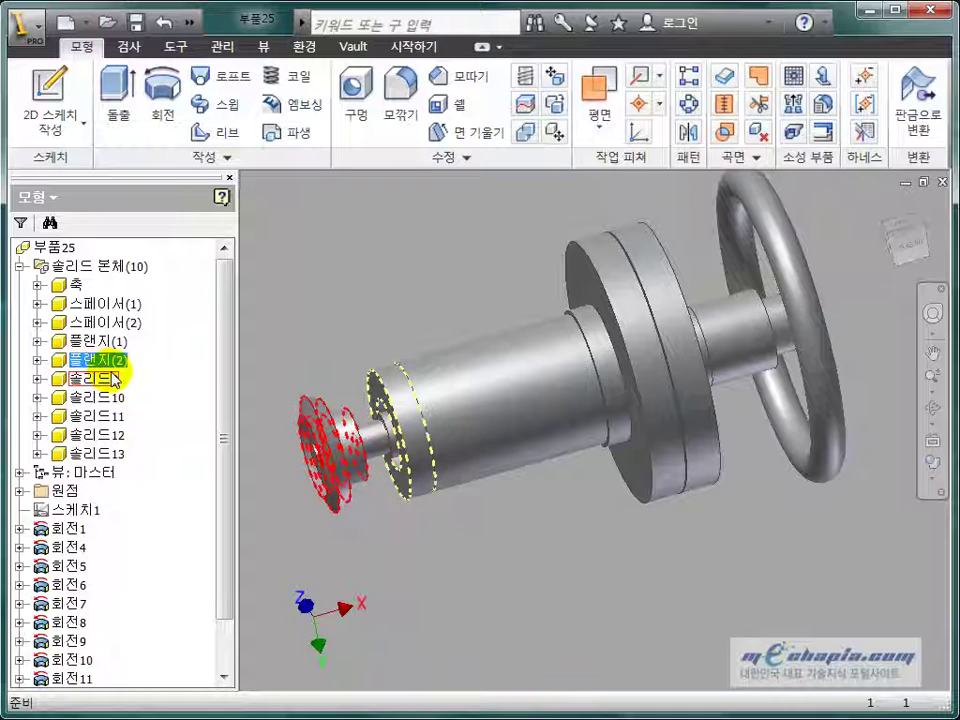
double_click(106, 378)
click(108, 378)
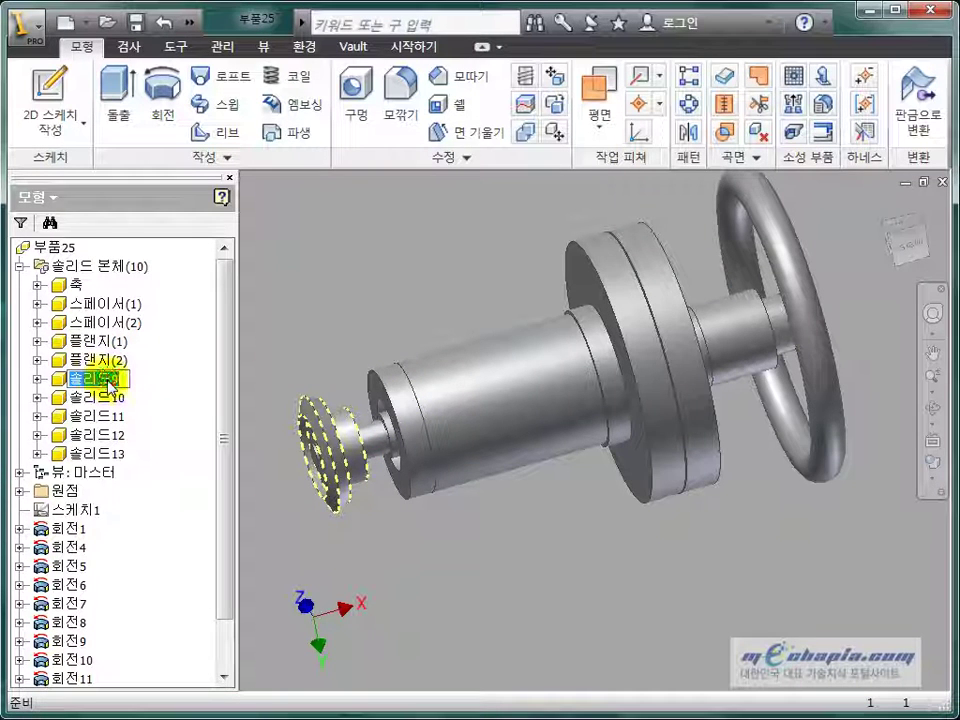
text(베벨기어)
key(Return)
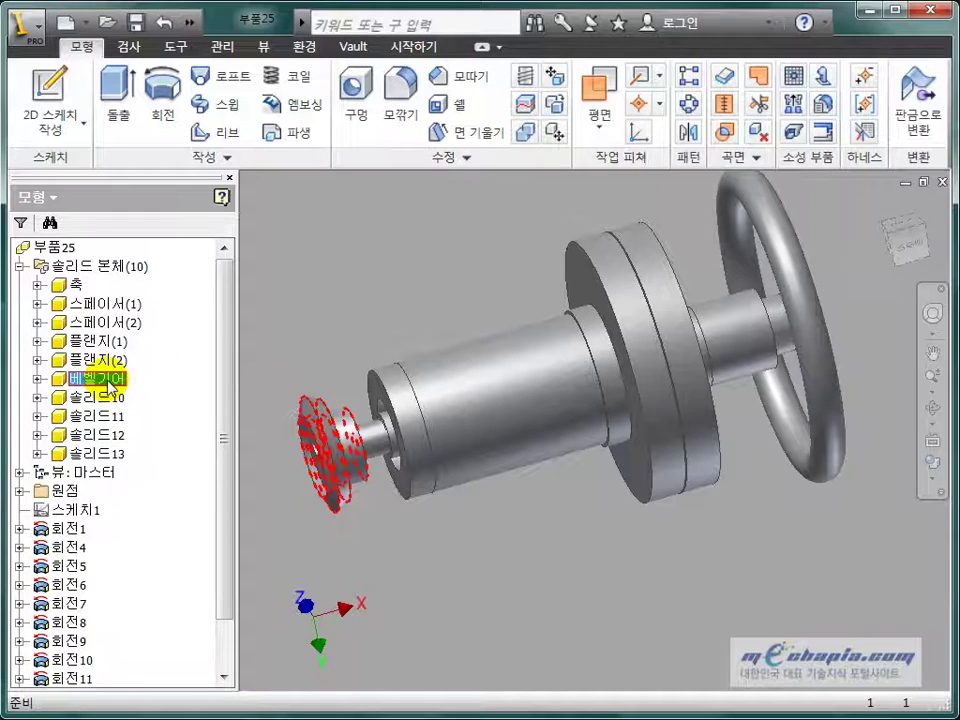
- Rename 솔리드10 to 하우징 and 솔리드11 to 커버 플랜지
click(108, 398)
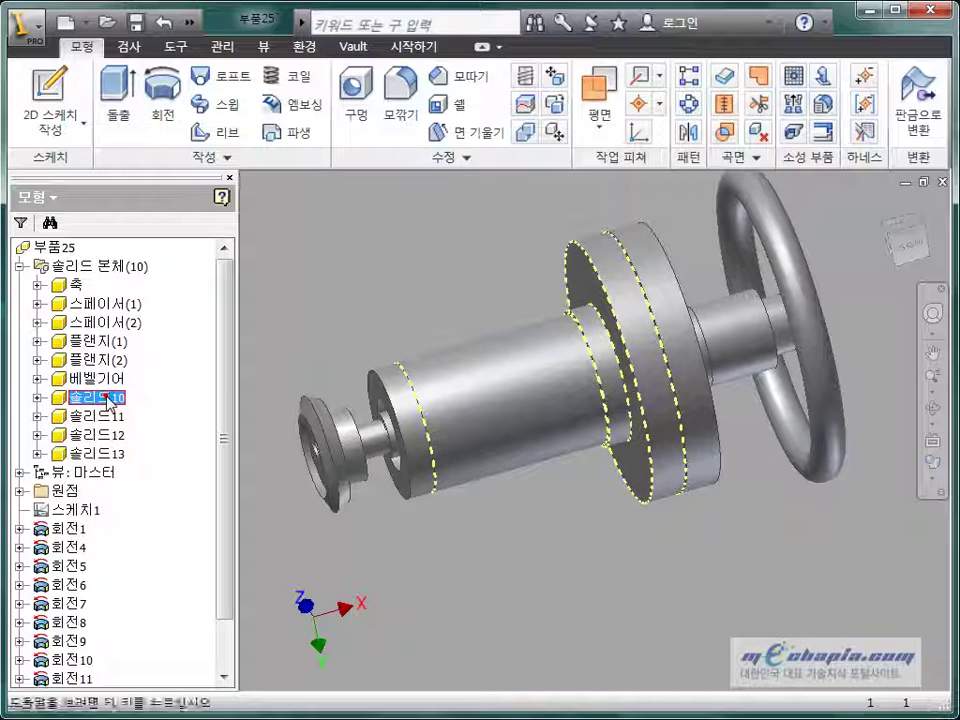
click(108, 398)
text(하우)
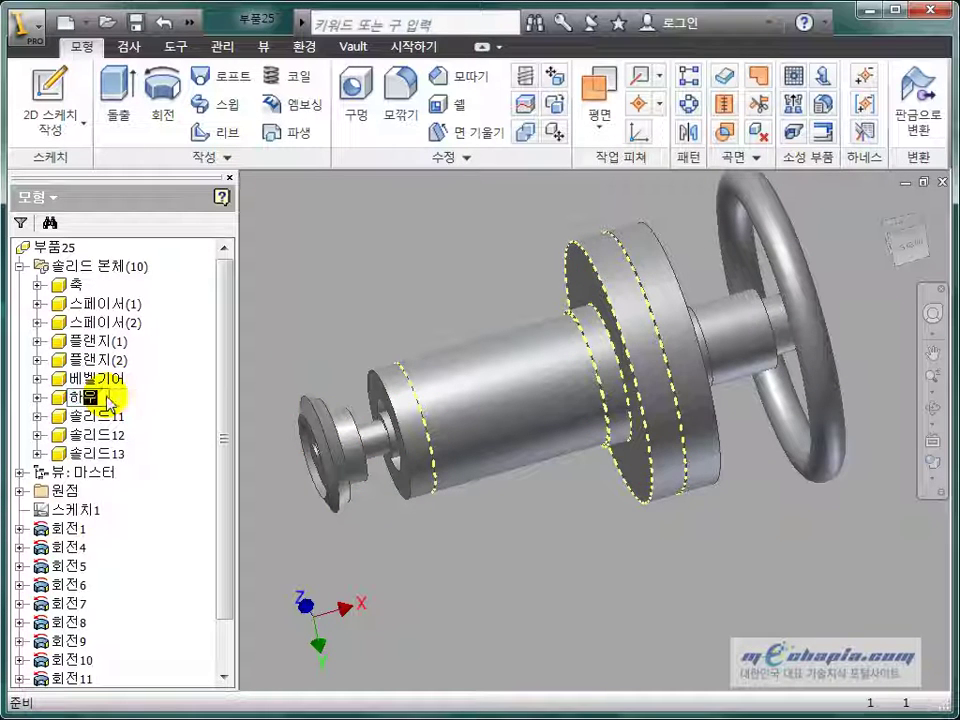
text(징)
key(Return)
click(105, 416)
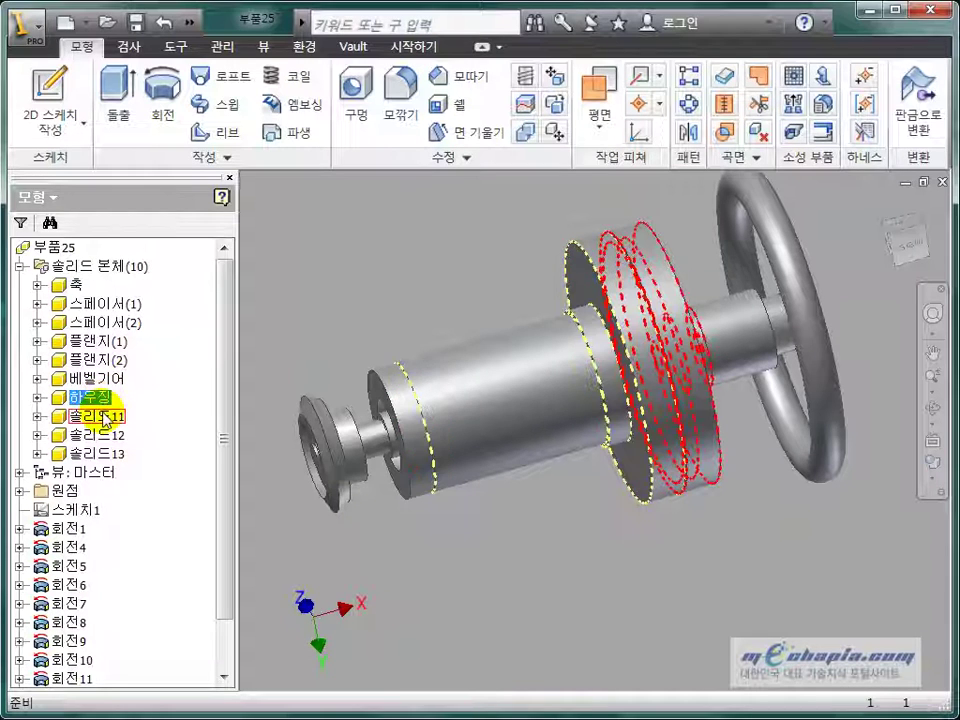
click(108, 416)
text(커버 플랜지)
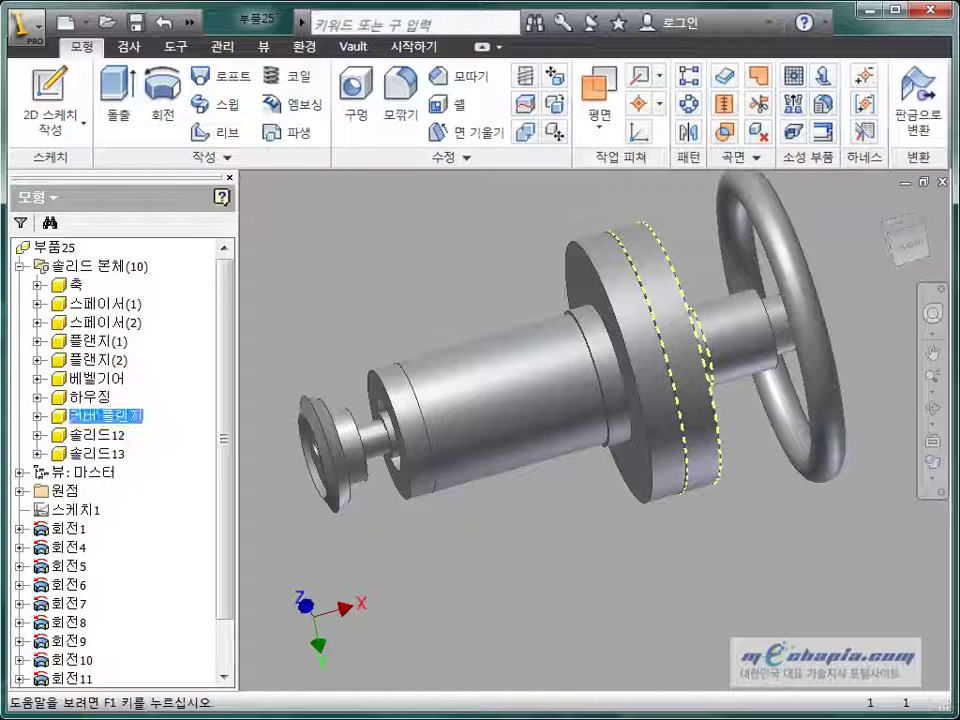
- Rename 솔리드12 to 핸들 and 솔리드13 to 캡
click(115, 437)
click(115, 437)
text(핸들)
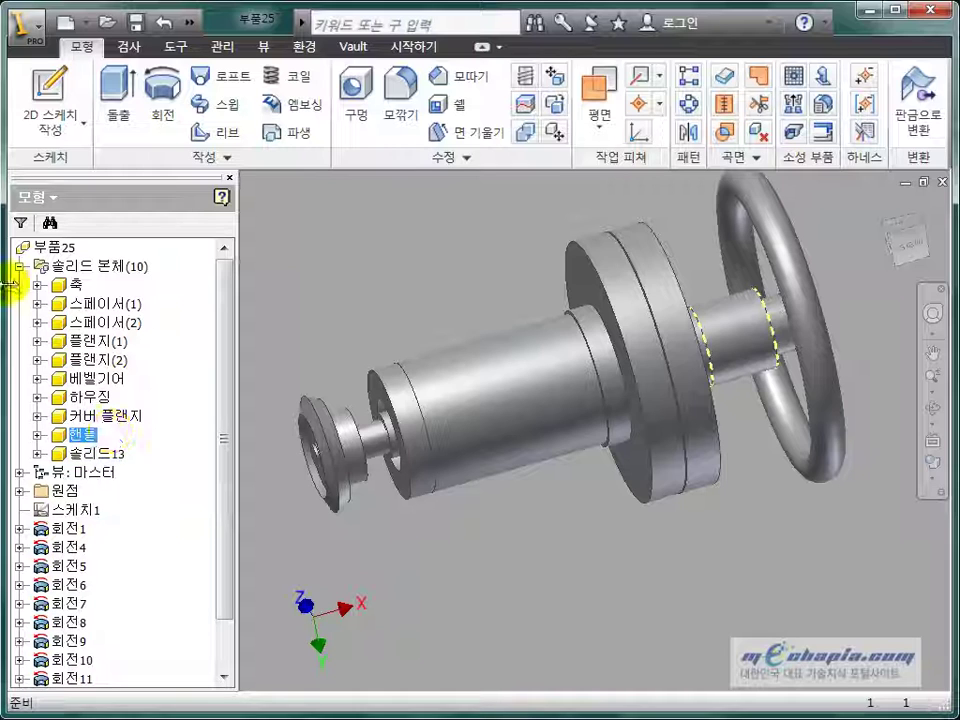
click(118, 457)
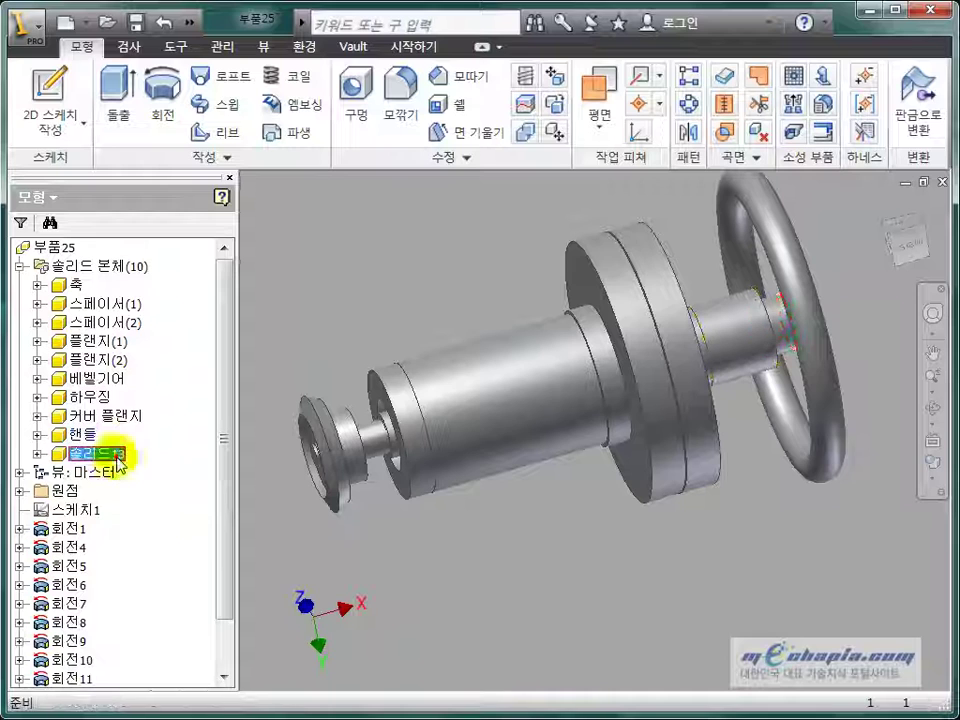
click(118, 457)
text(캐)
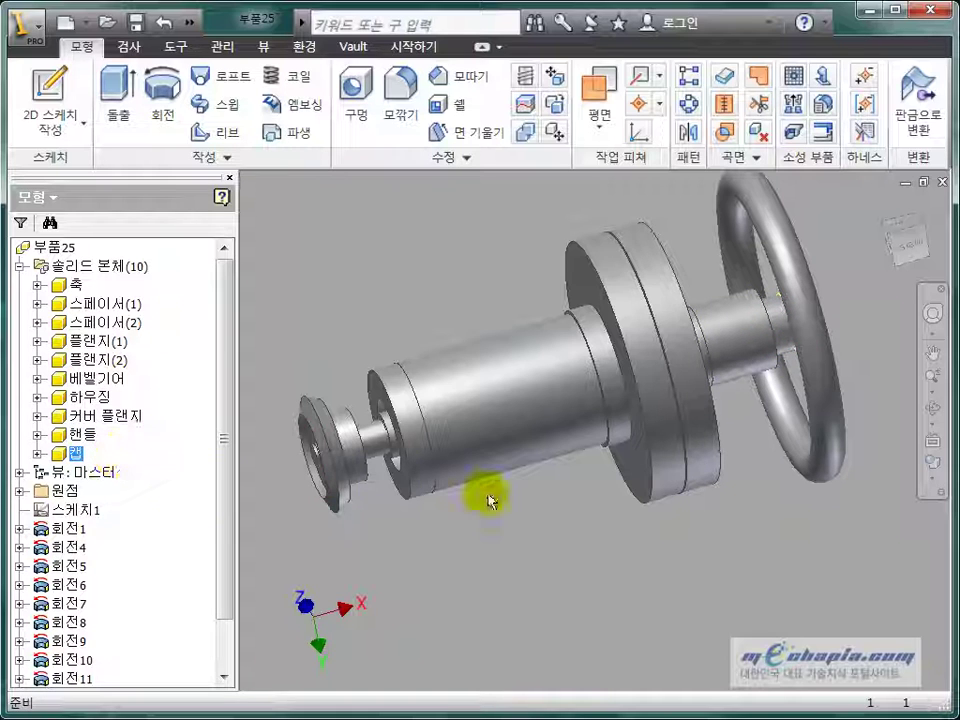
mouse_move(489, 497)
shift+middle_down()
mouse_move(667, 510)
mouse_move(604, 531)
mouse_move(632, 527)
shift+middle_up()
- Create a 스핀들 folder under 탑다운 예제 and save the part there as 스핀들
click(428, 312)
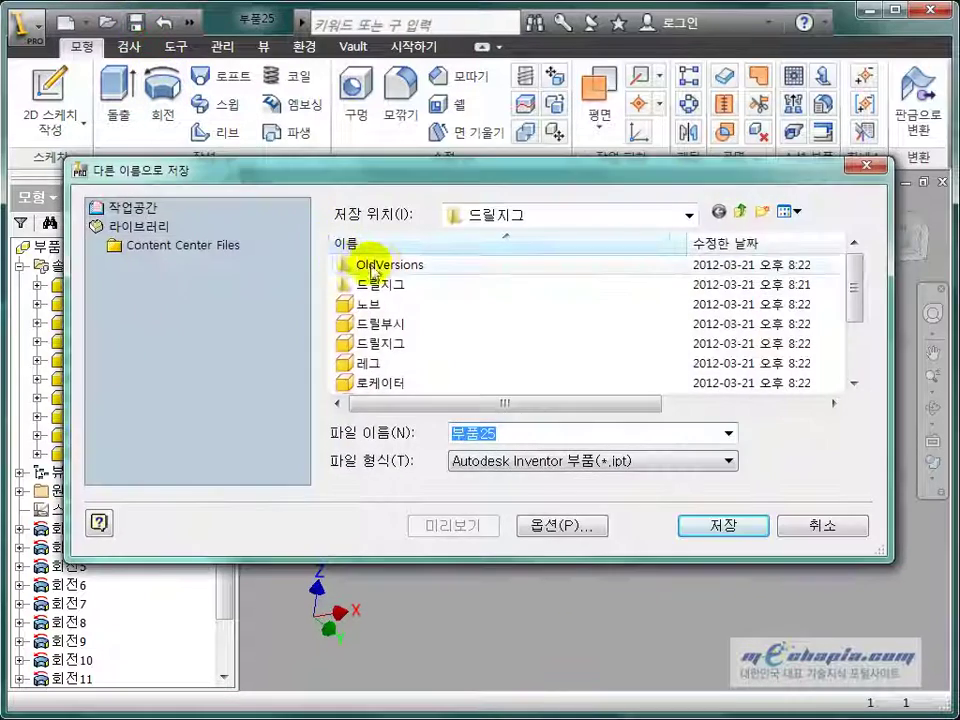
click(740, 211)
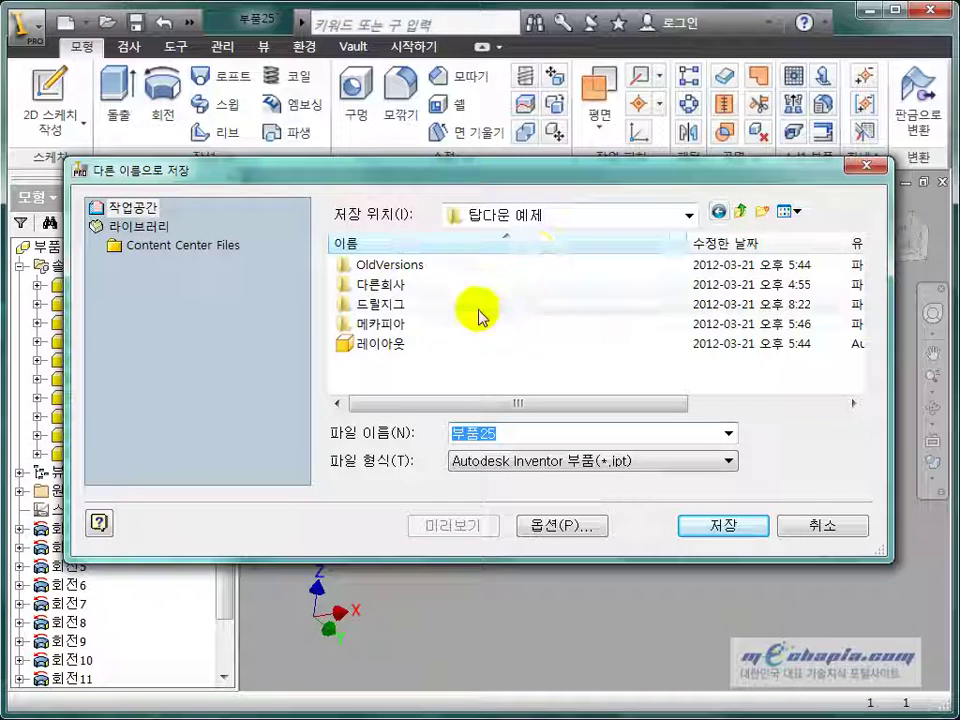
click(762, 211)
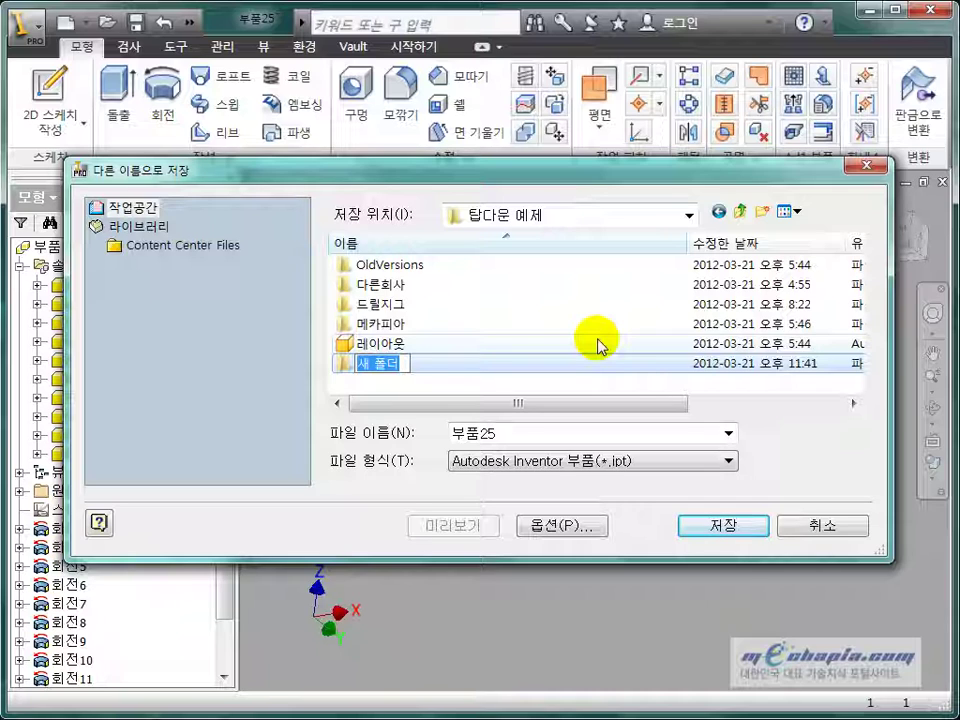
text(스핀들)
key(Return)
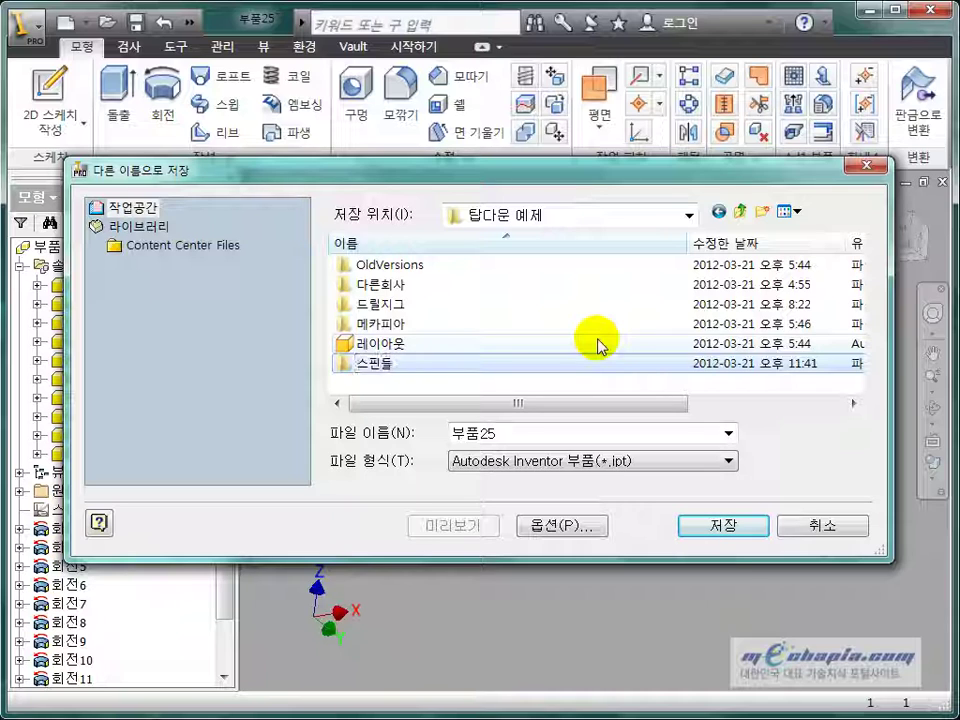
key(Return)
double_click(522, 435)
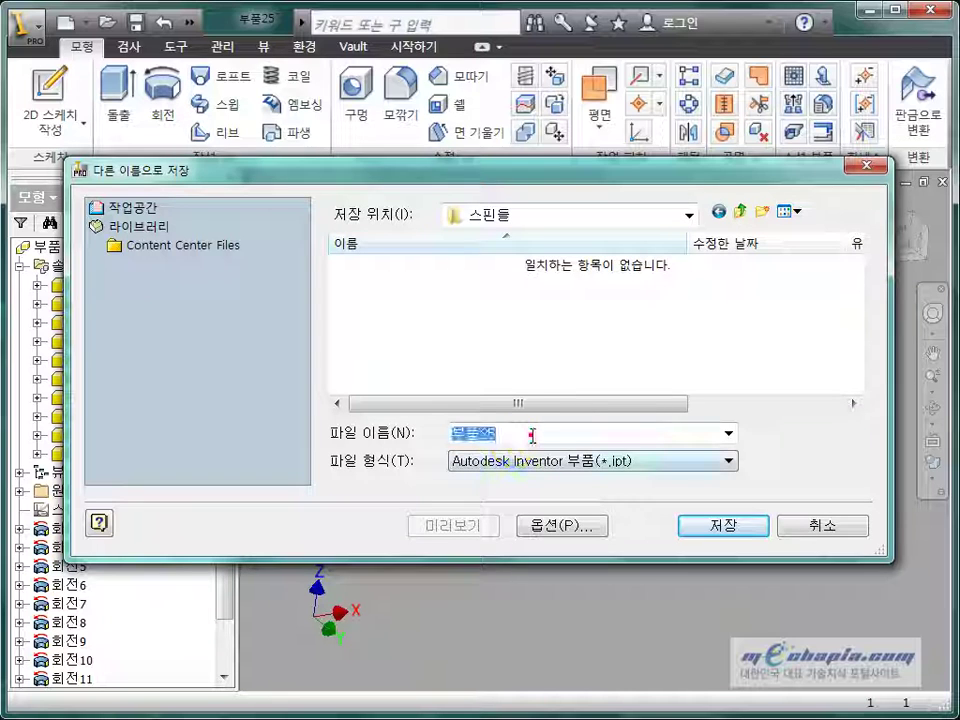
text(스핀들)
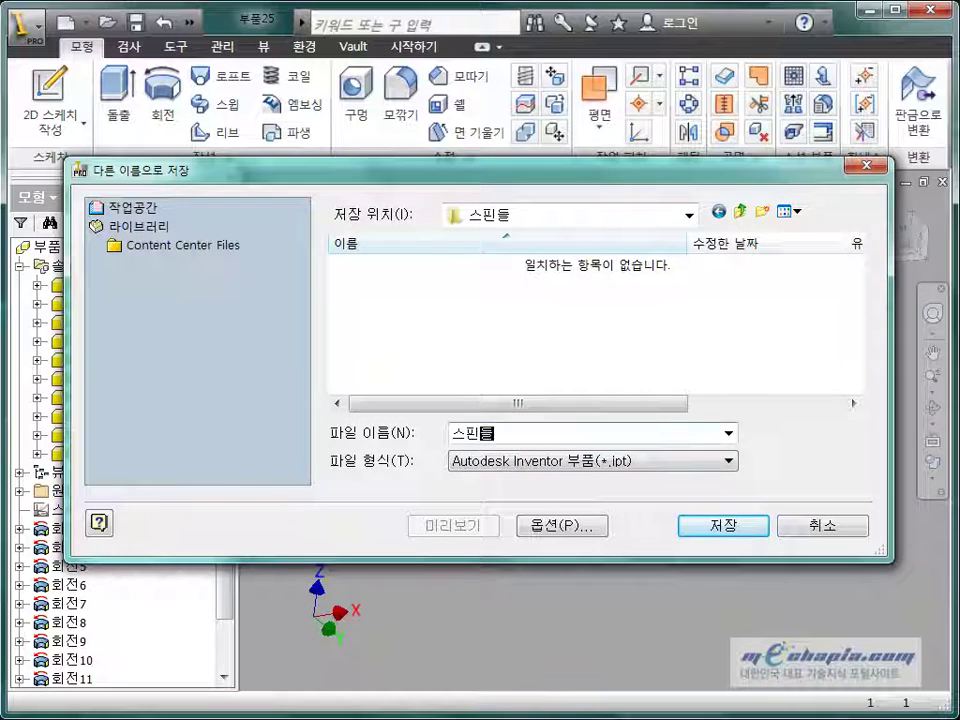
key(Return)
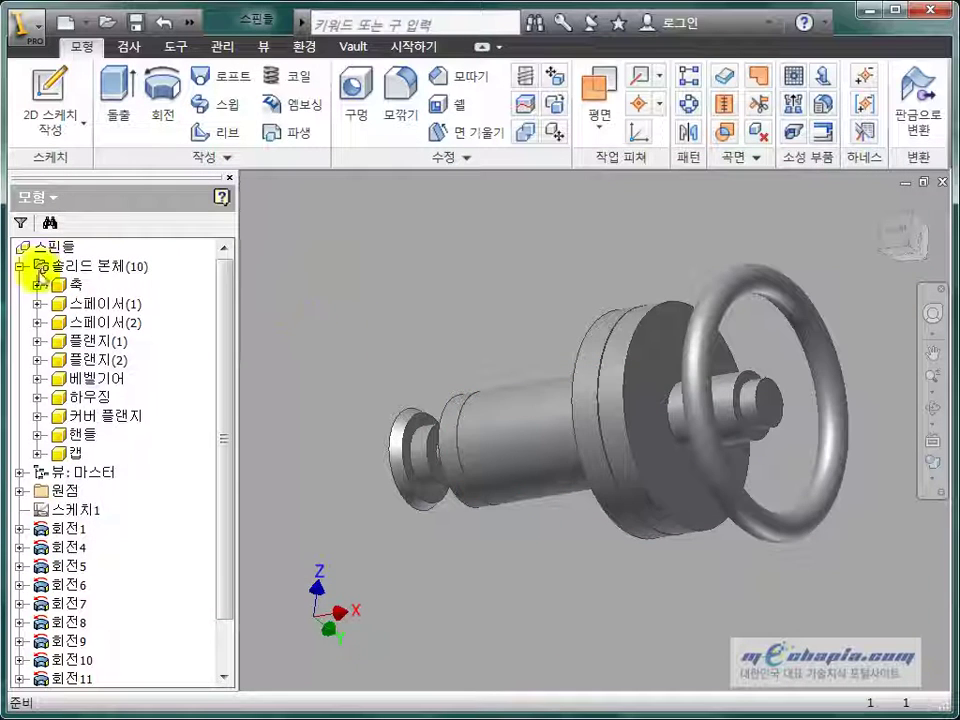
- Highlight 축, 스페이서(1), 캡 and 스페이서(2) on the model to confirm them
click(44, 248)
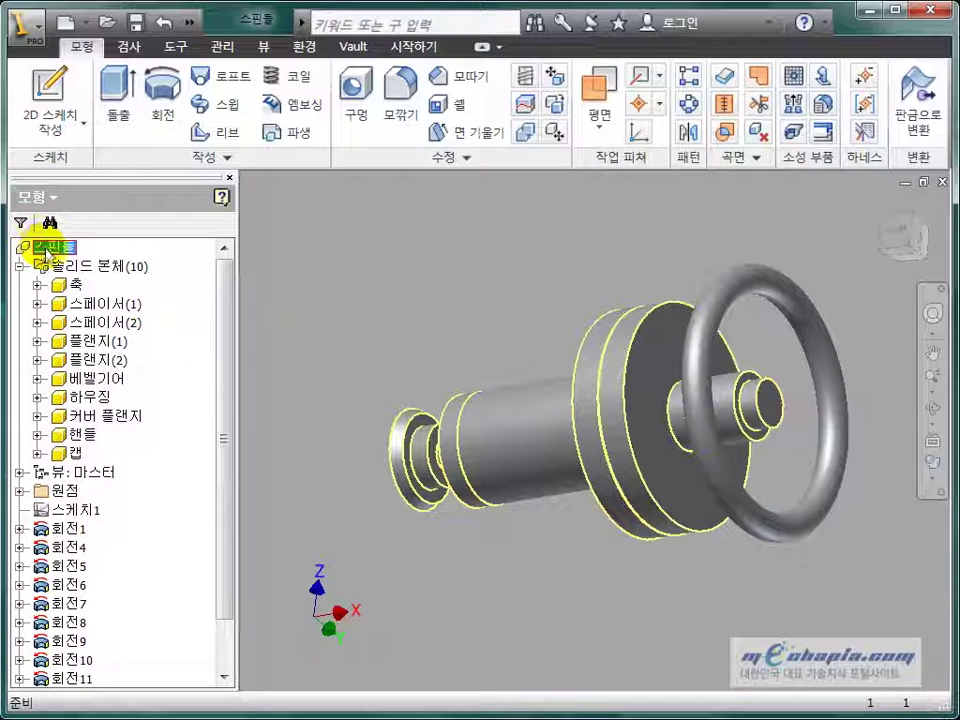
click(74, 284)
click(77, 303)
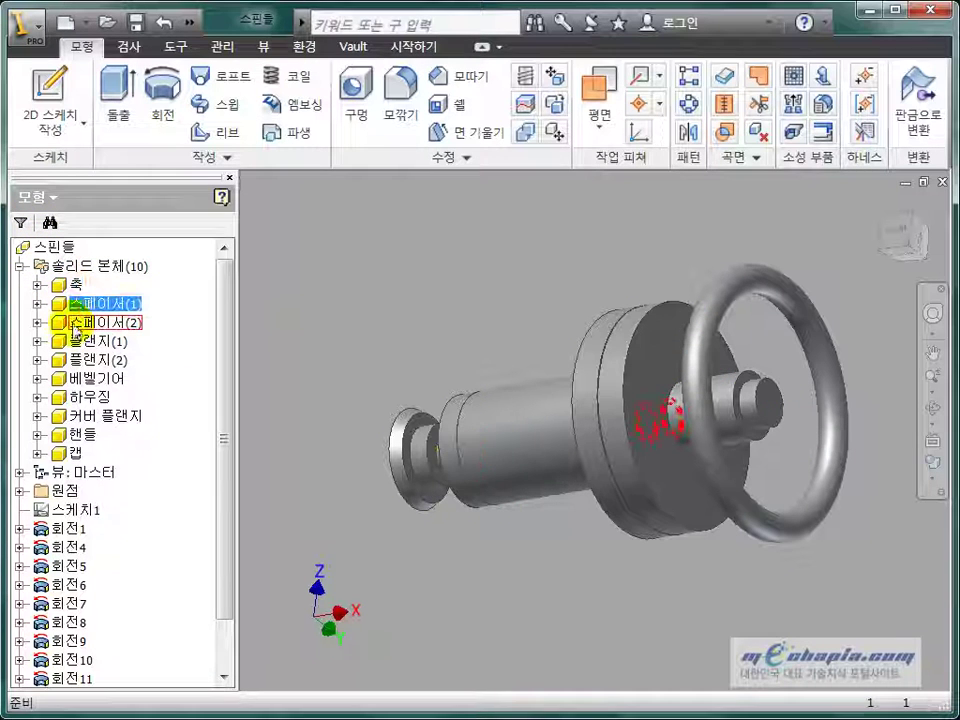
click(75, 453)
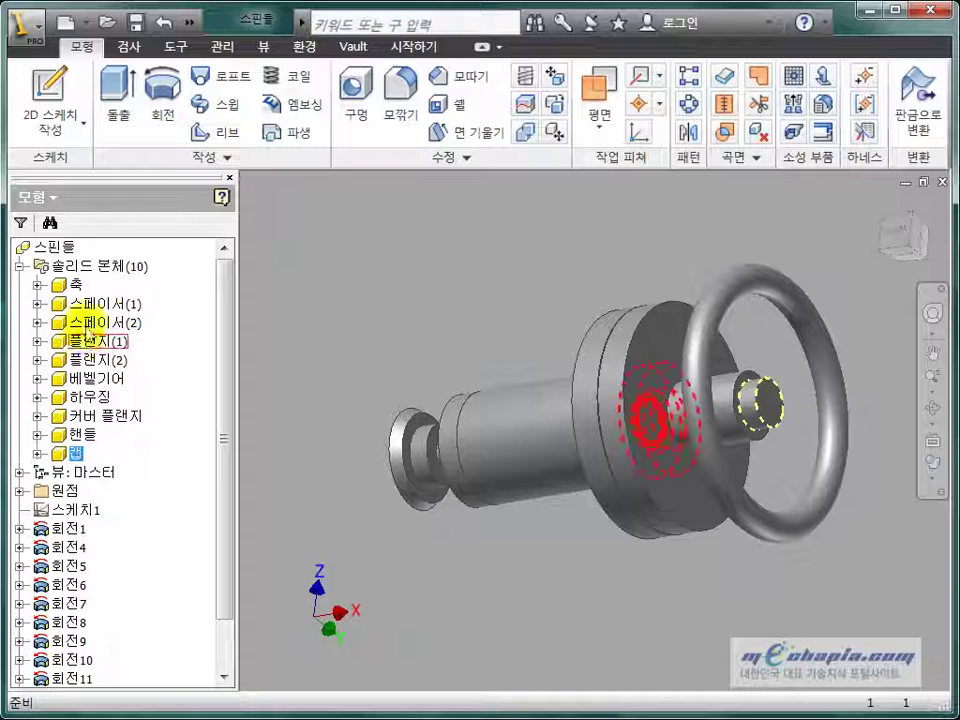
click(74, 285)
click(76, 304)
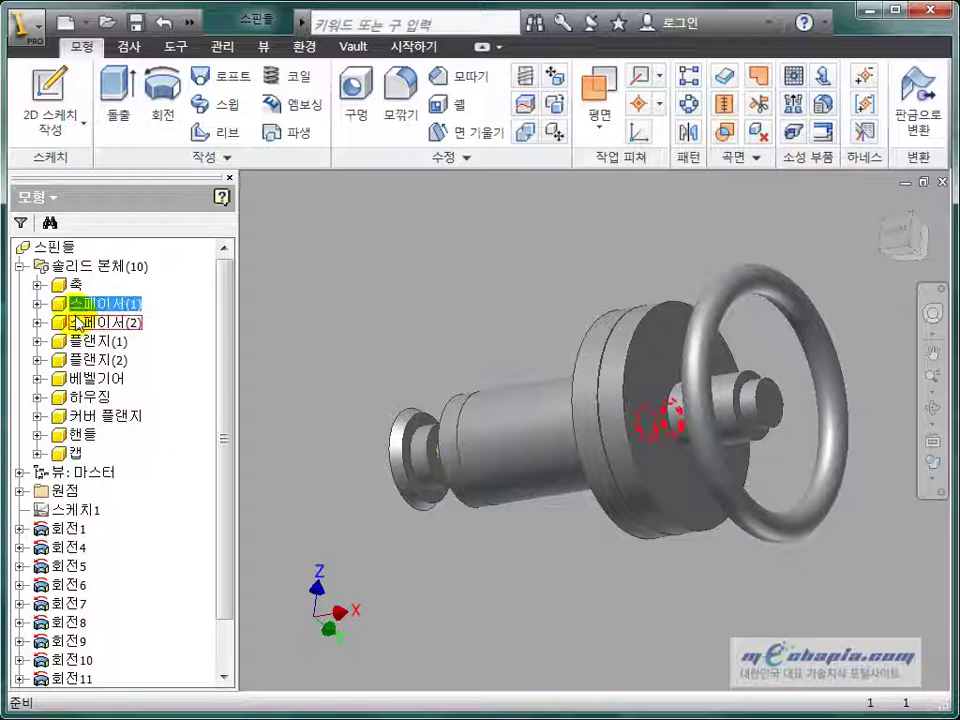
click(75, 322)
- Confirm 플랜지(1), 플랜지(2), 하우징, 커버 플랜지 and the spacers, then clear the selection
click(72, 340)
click(75, 360)
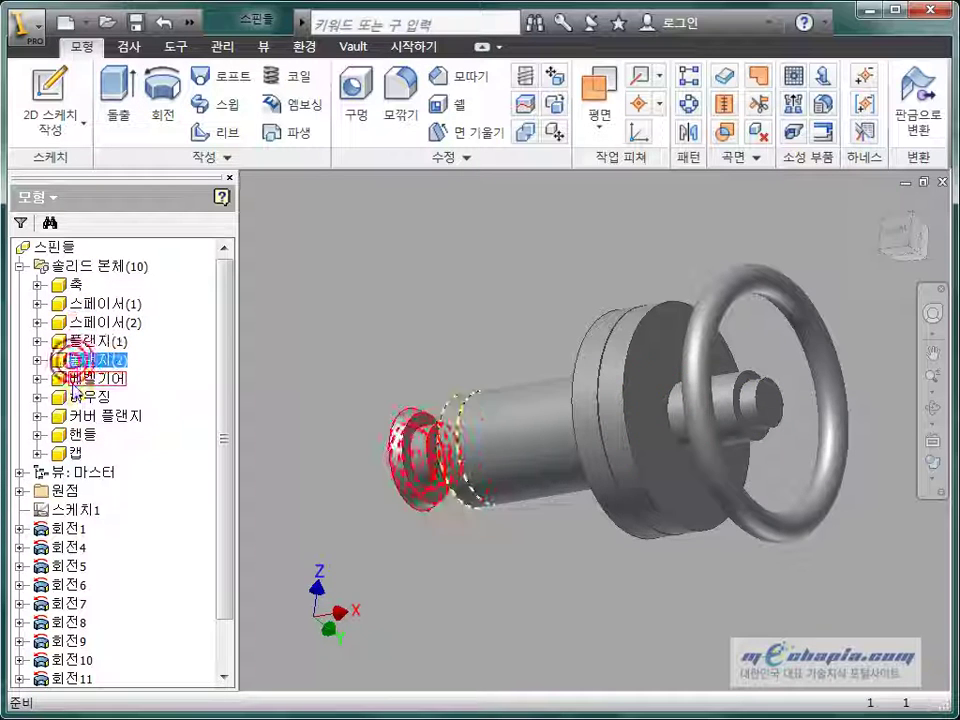
click(78, 397)
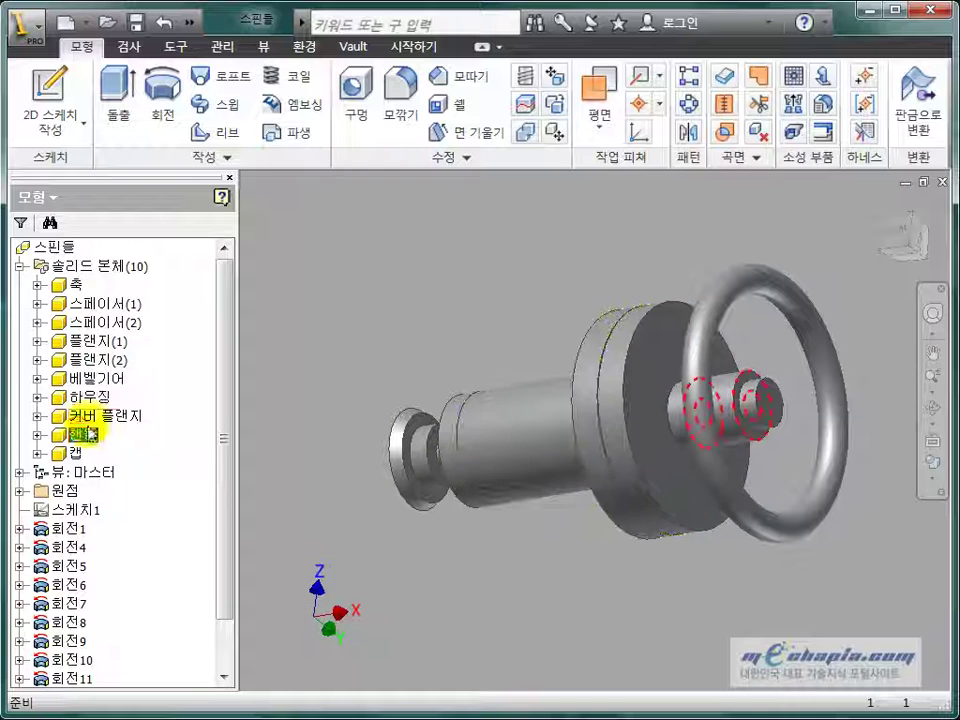
click(74, 416)
click(55, 248)
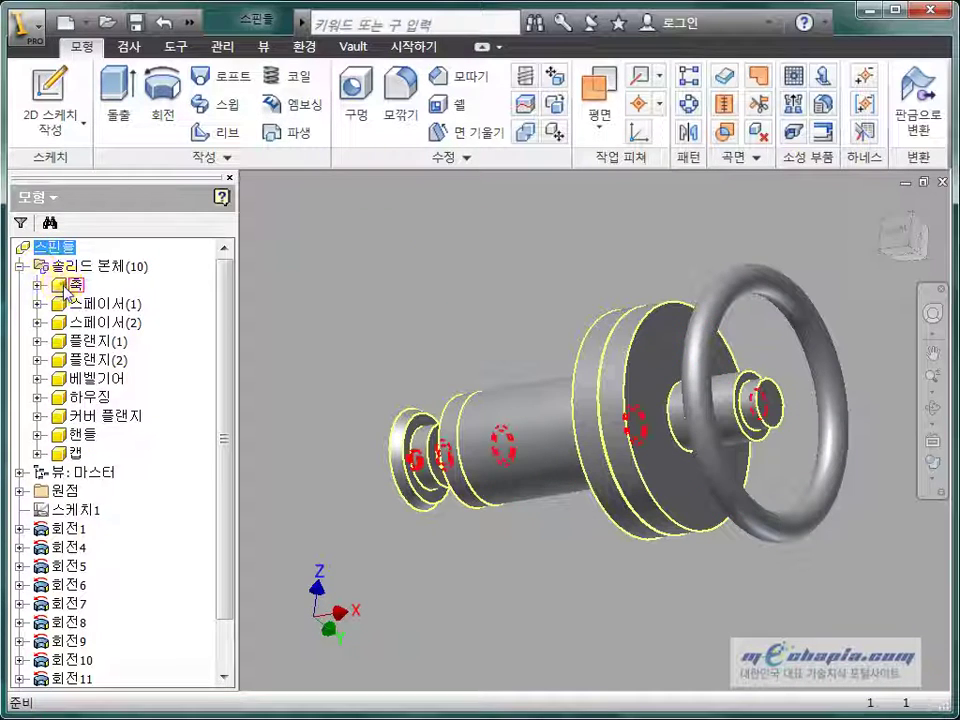
click(90, 303)
click(88, 323)
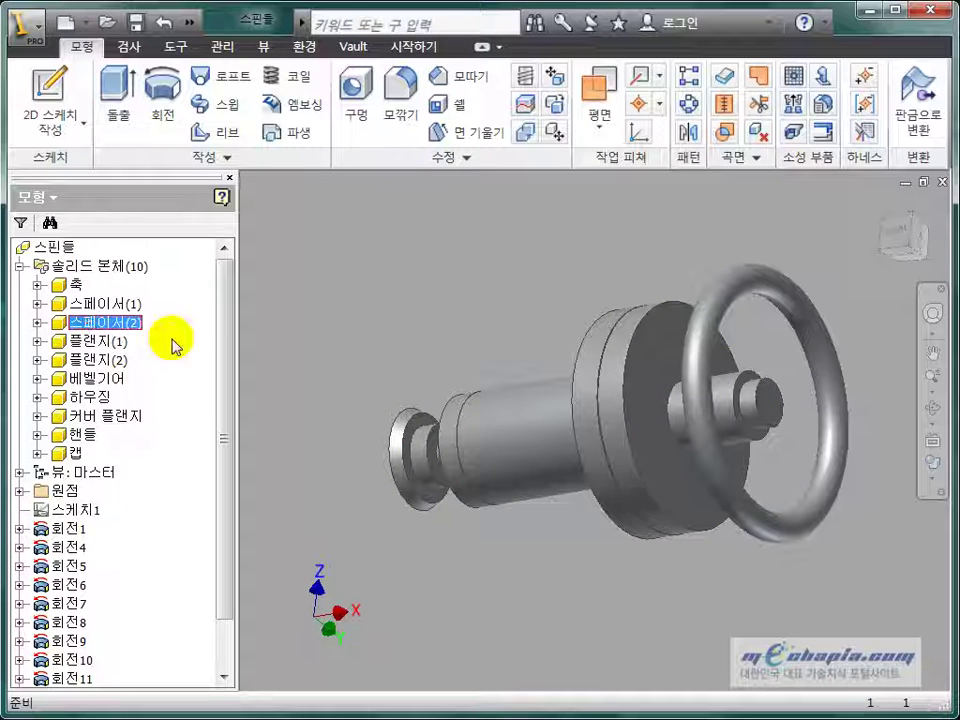
click(277, 291)
- Start Make Components from the 관리 tab and select all ten bodies
click(222, 46)
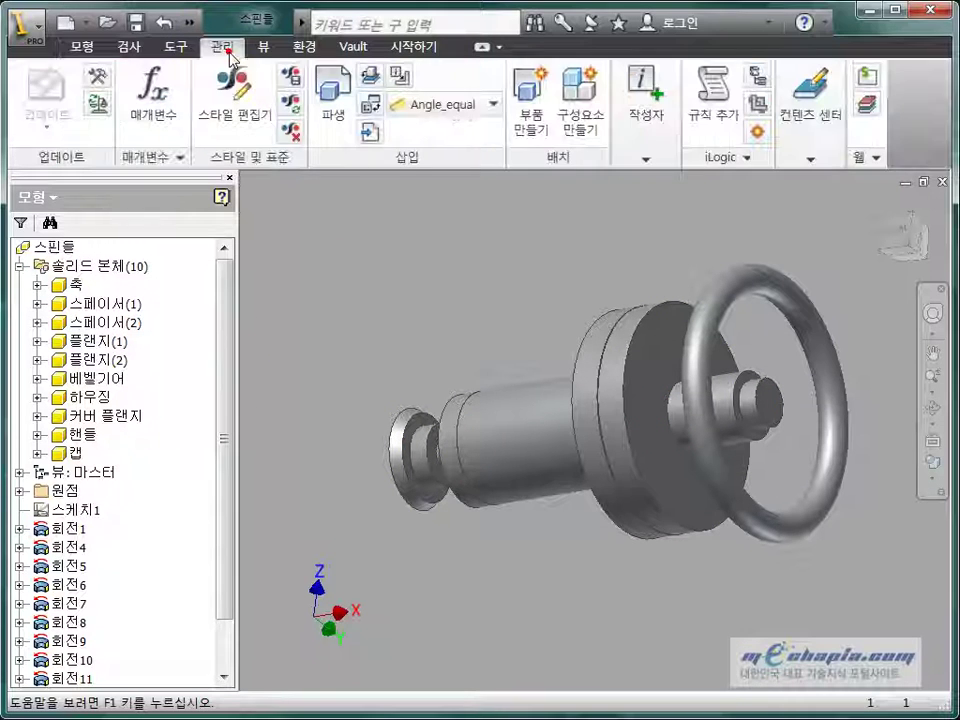
click(581, 140)
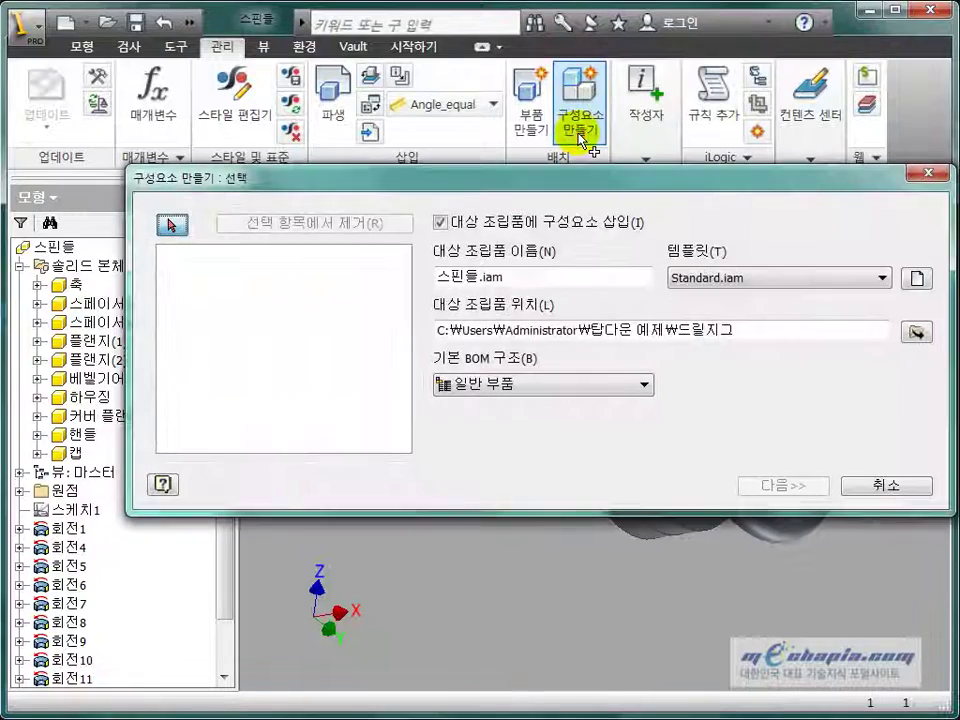
drag(490, 190, 380, 3)
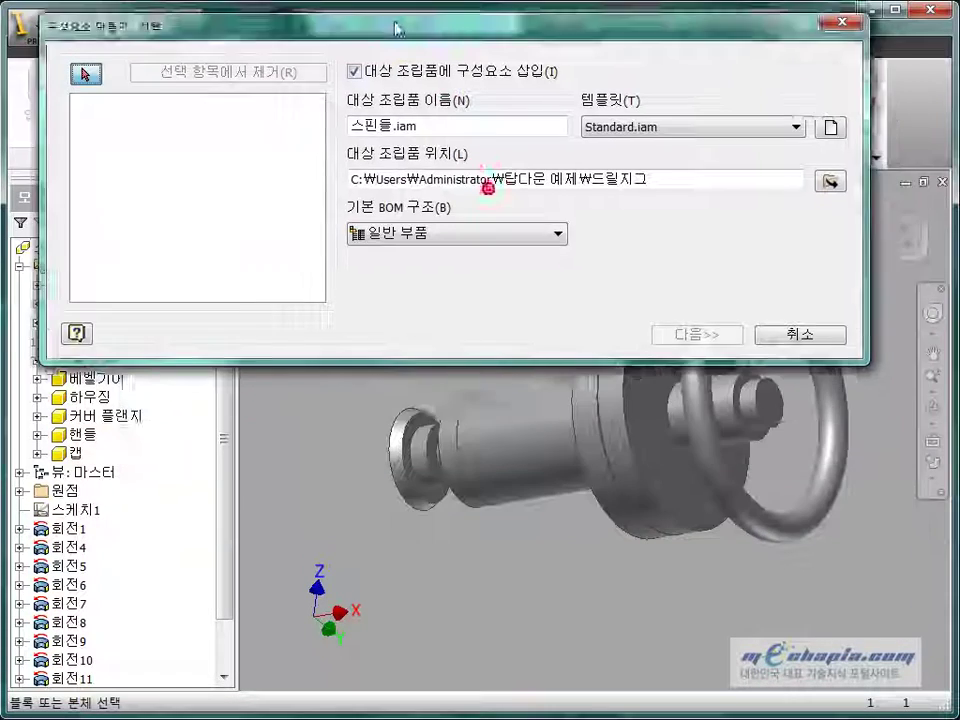
drag(365, 393, 823, 636)
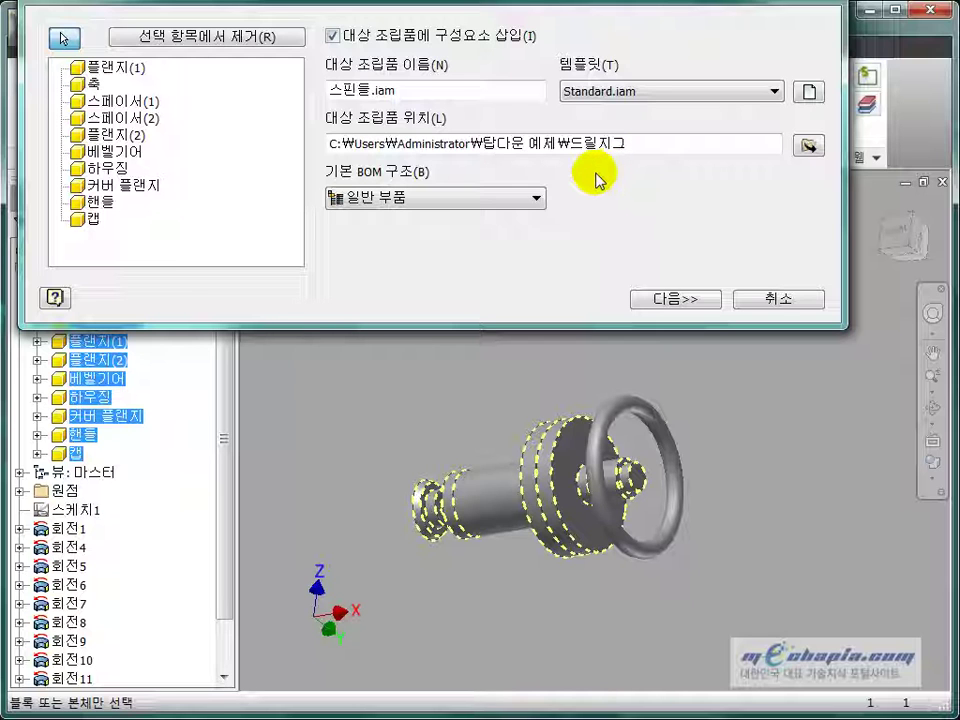
- Choose to create a new target assembly instead of an existing one
click(809, 146)
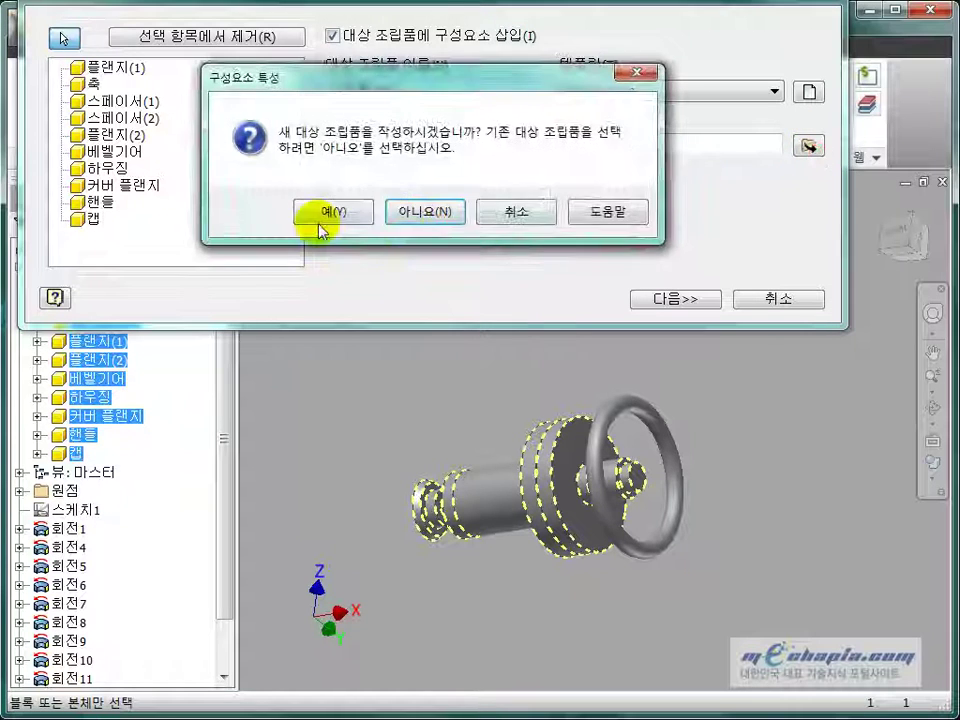
click(322, 231)
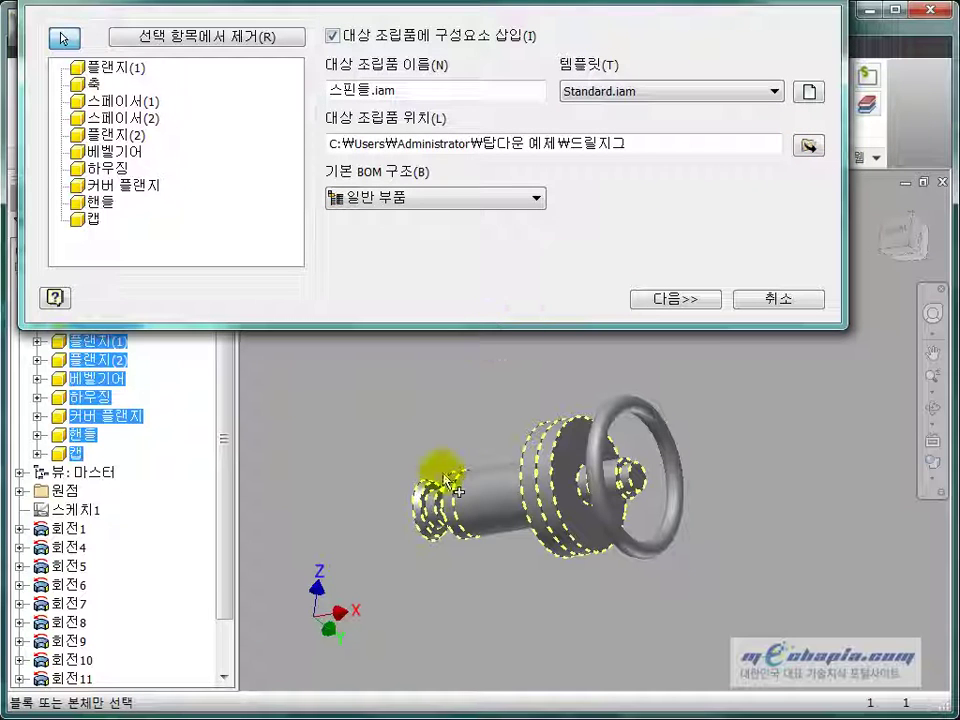
click(812, 148)
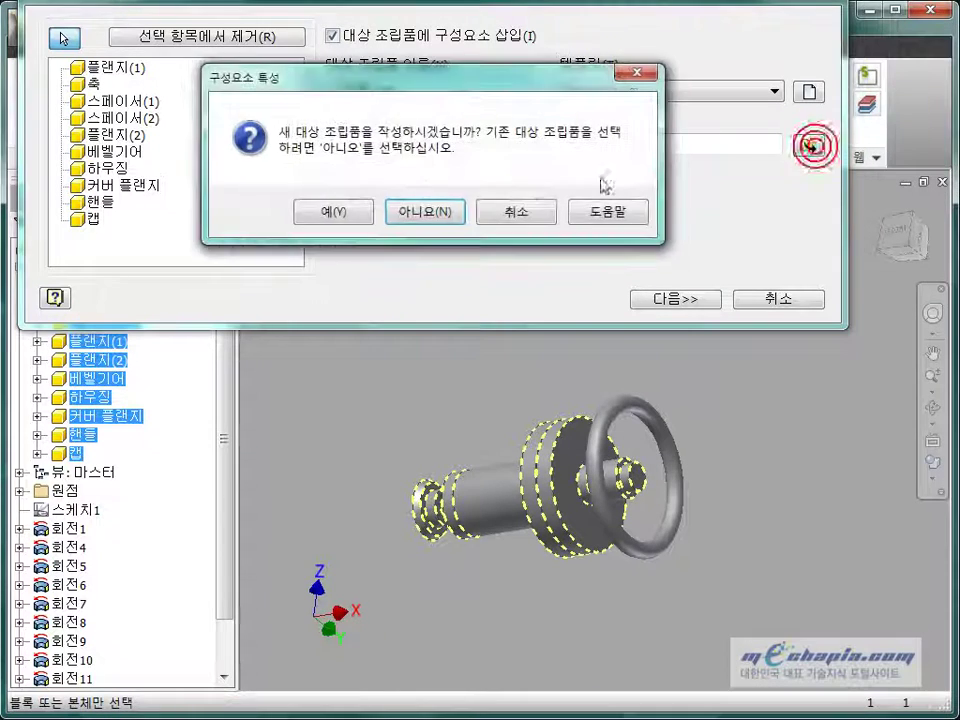
click(432, 208)
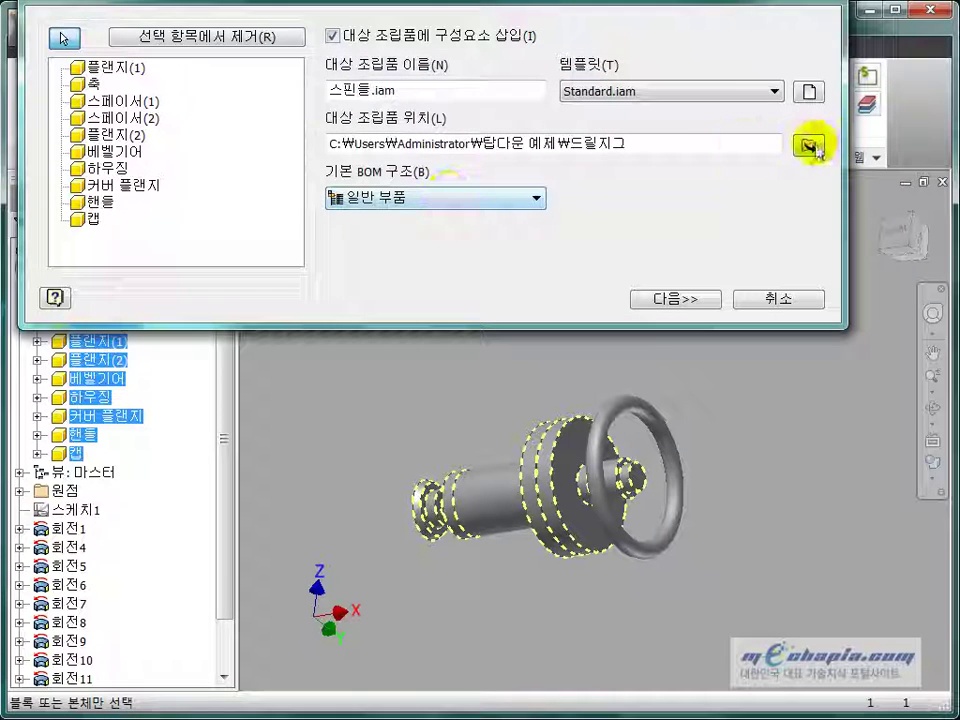
click(810, 145)
click(330, 212)
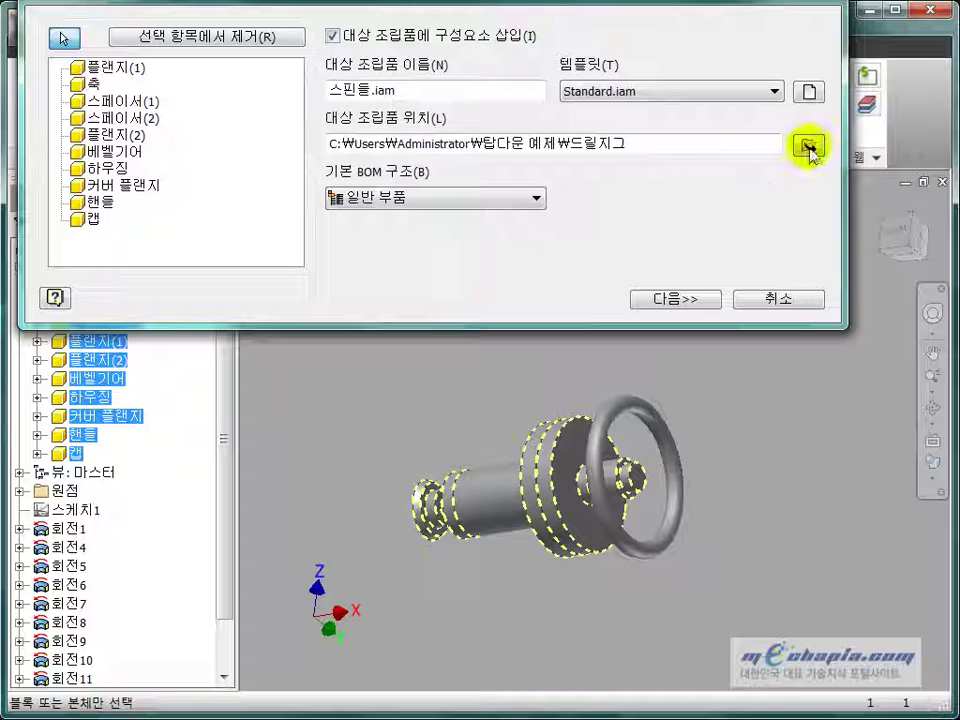
- Store the new 스핀들.iam assembly in the 탑다운 예제\스핀들 folder
click(675, 299)
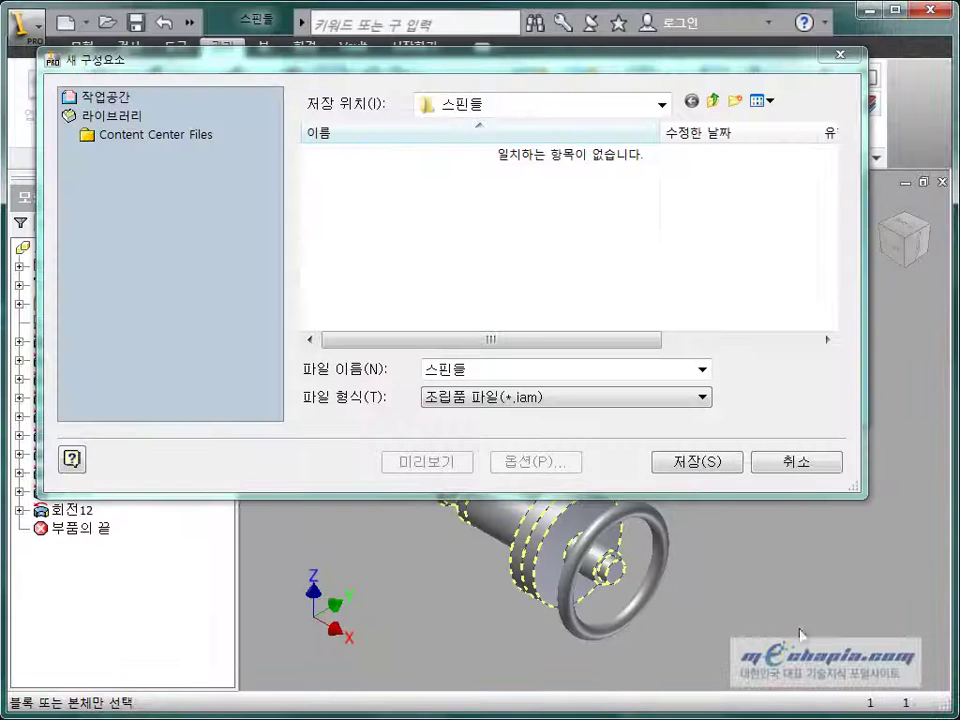
click(610, 282)
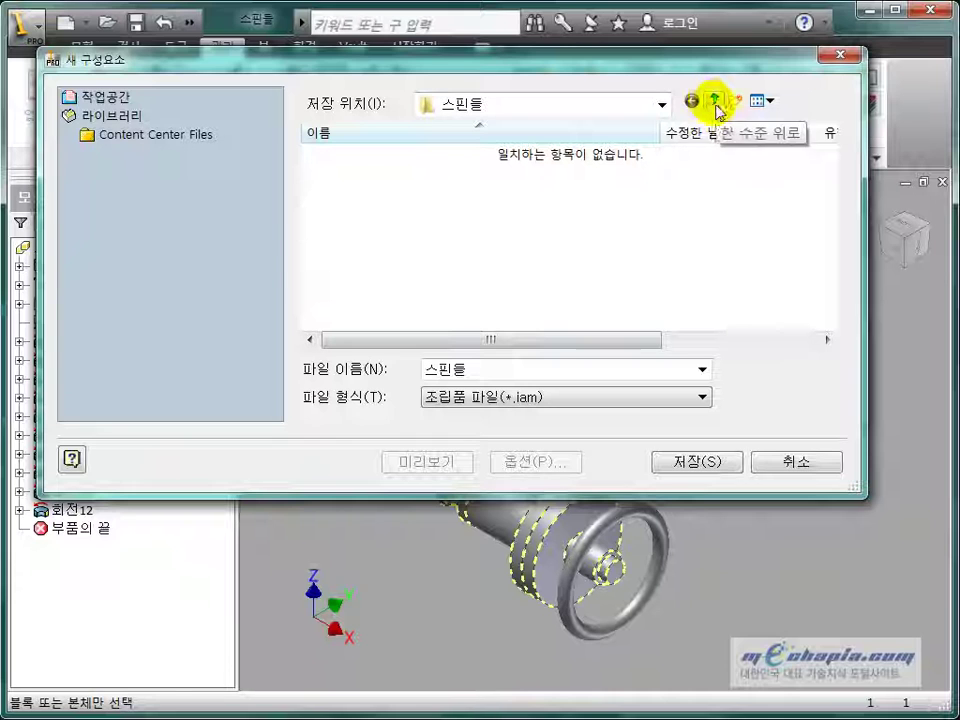
click(714, 102)
double_click(339, 228)
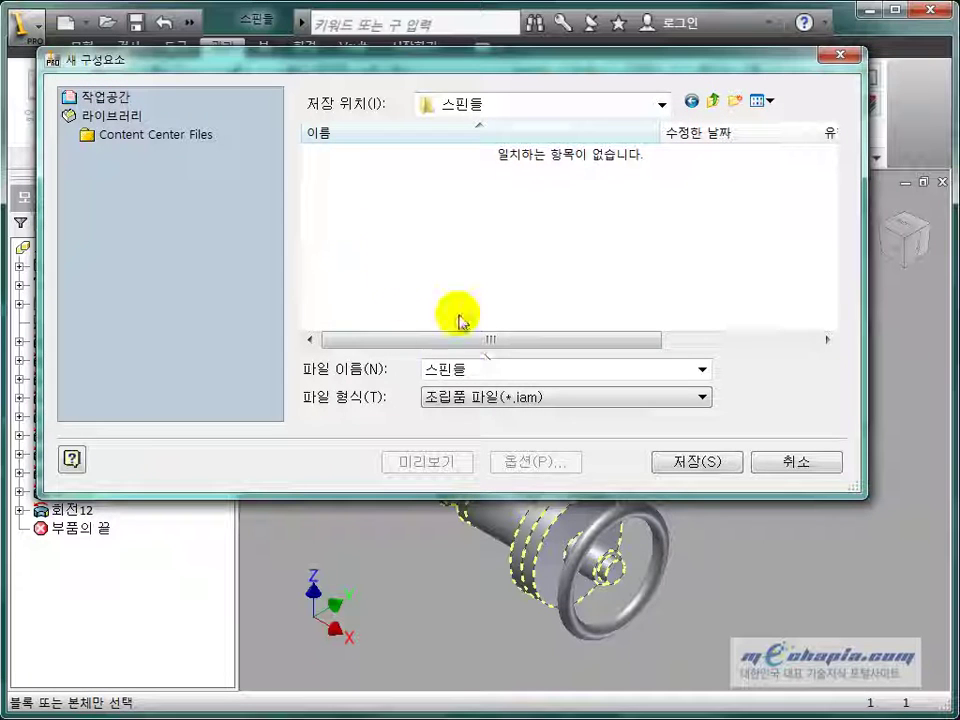
double_click(483, 364)
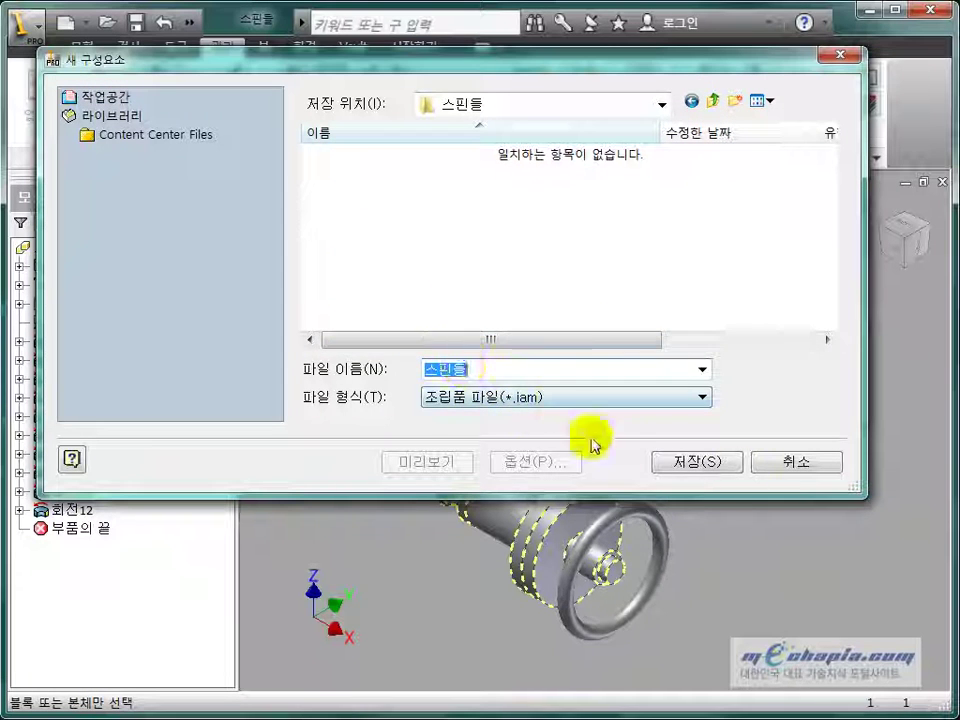
click(694, 463)
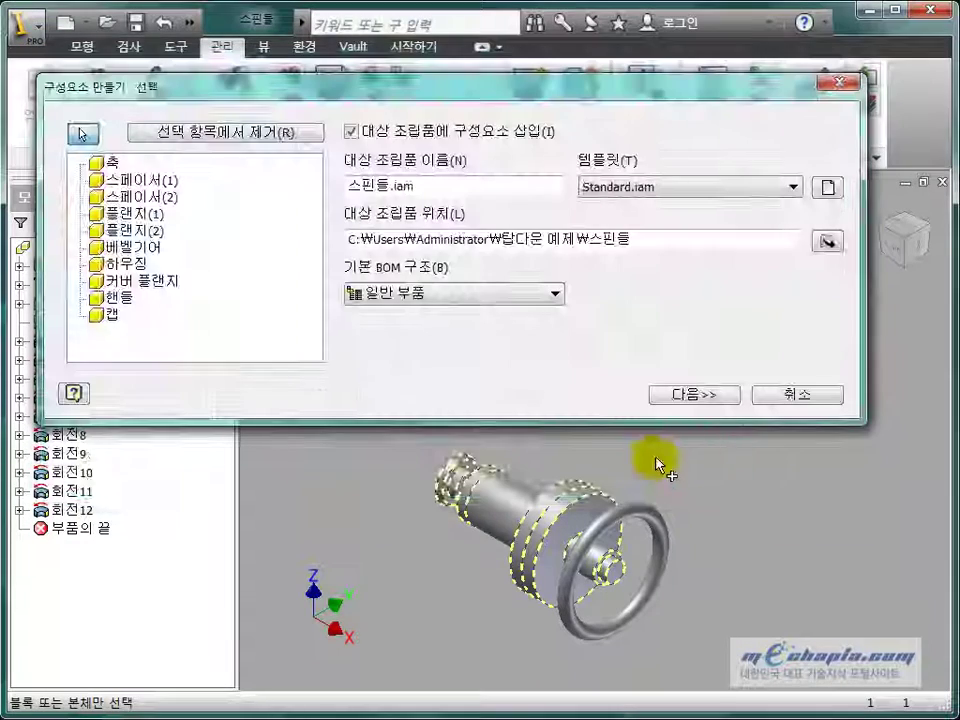
- Set 베벨기어 and 핸들 BOM Structure to 구매품 and create the component files
click(713, 396)
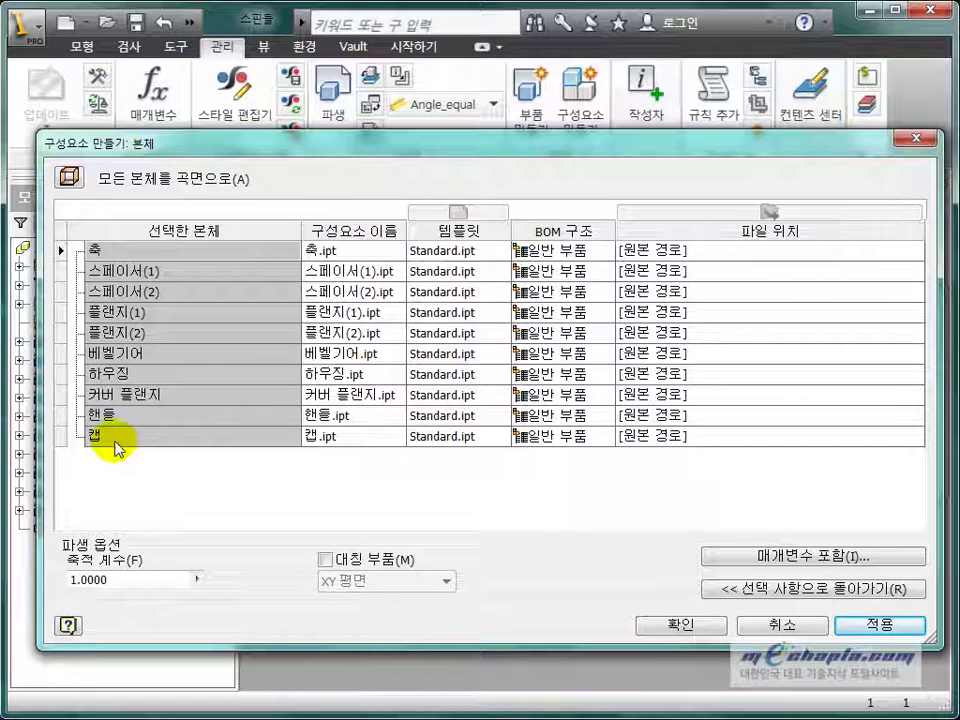
click(521, 353)
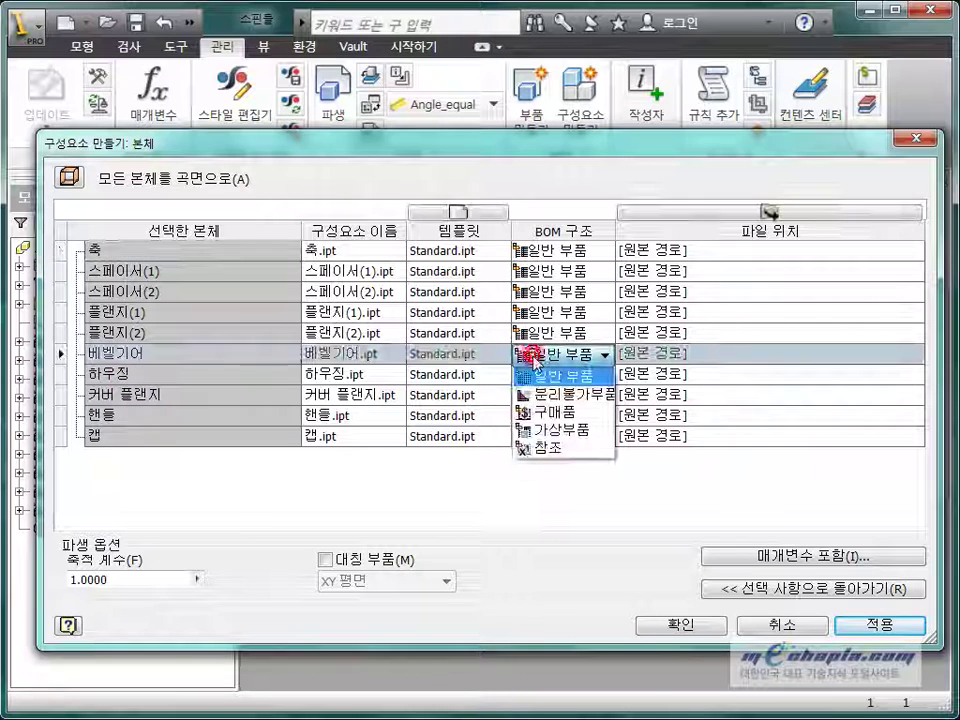
click(566, 413)
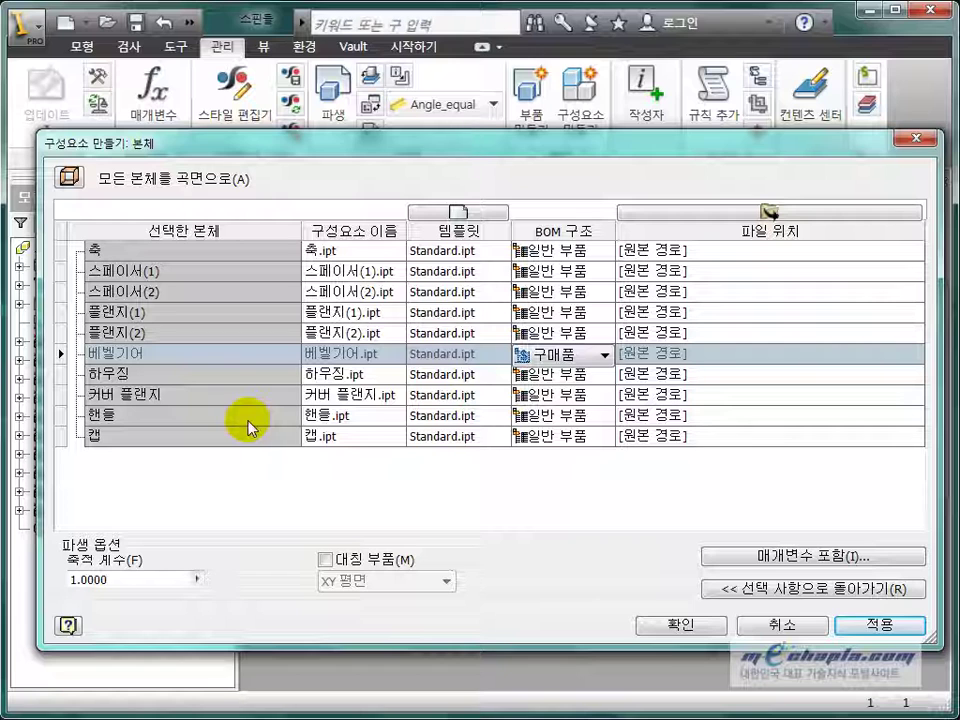
click(589, 415)
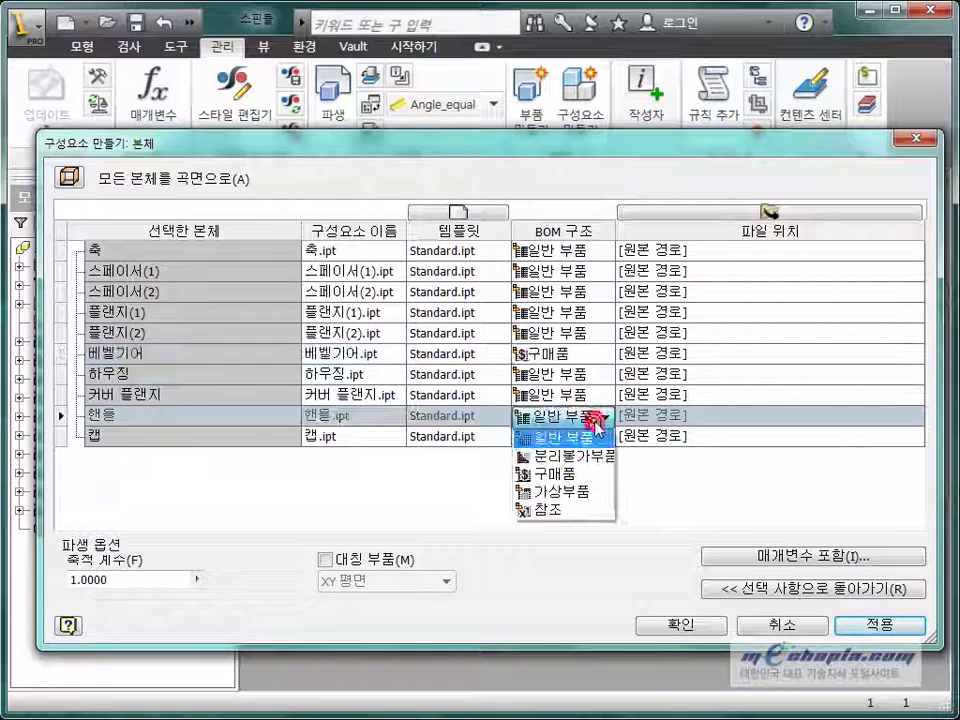
click(566, 473)
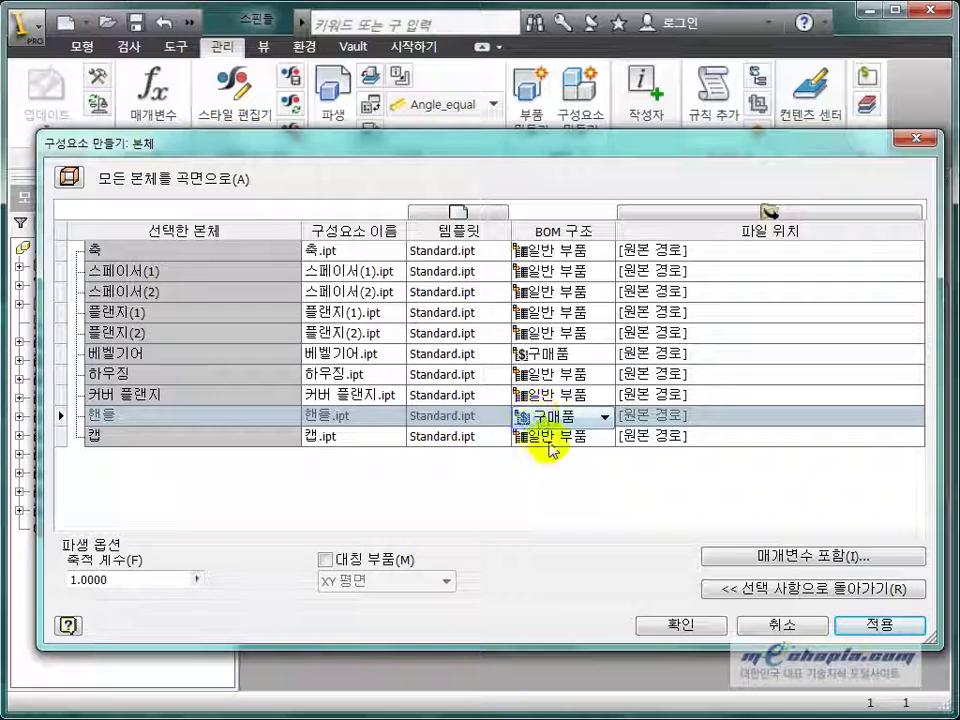
click(547, 517)
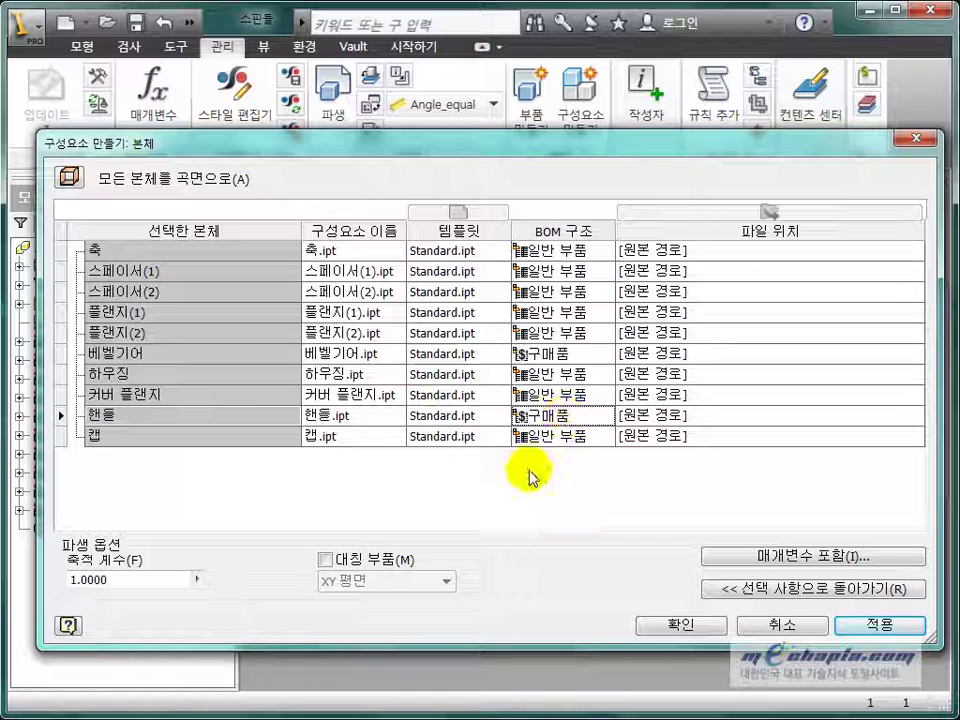
click(685, 626)
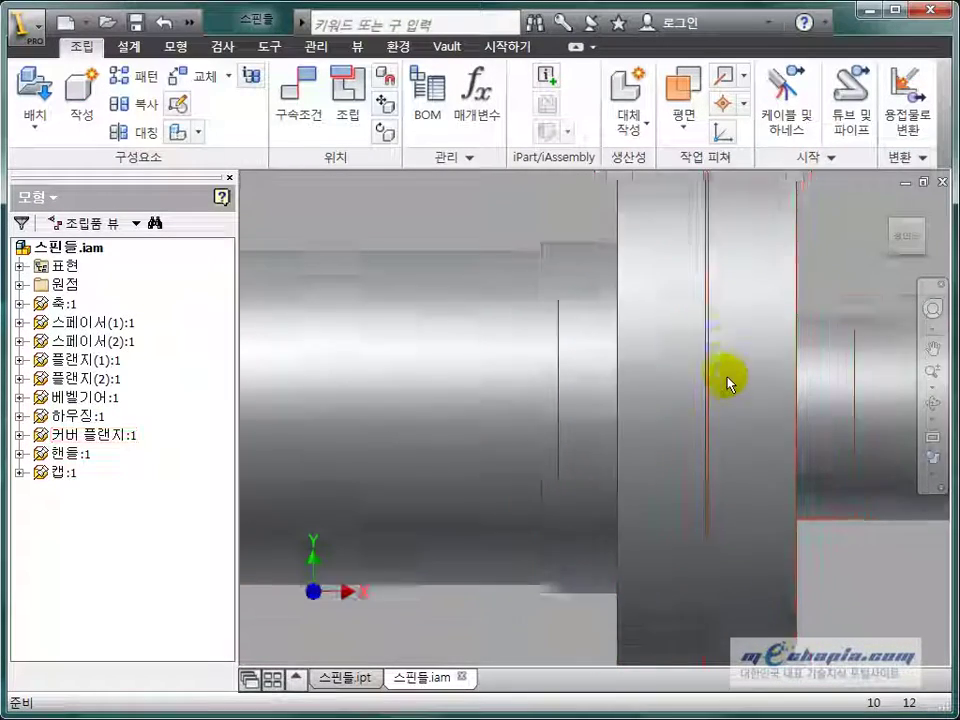
- Orbit the 스핀들 assembly into an angled 3D view and zoom out
shift+middle_drag(735, 377, 696, 420)
scroll(703, 408, down, 3)
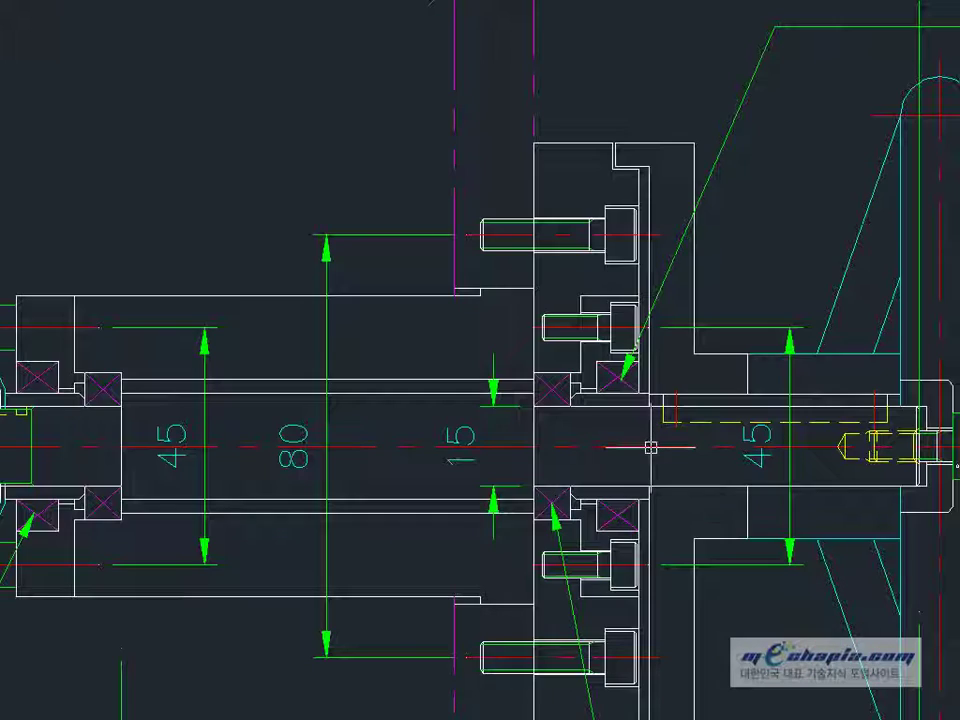
mouse_move(634, 456)
middle_down()
mouse_move(857, 415)
mouse_move(867, 383)
middle_up()
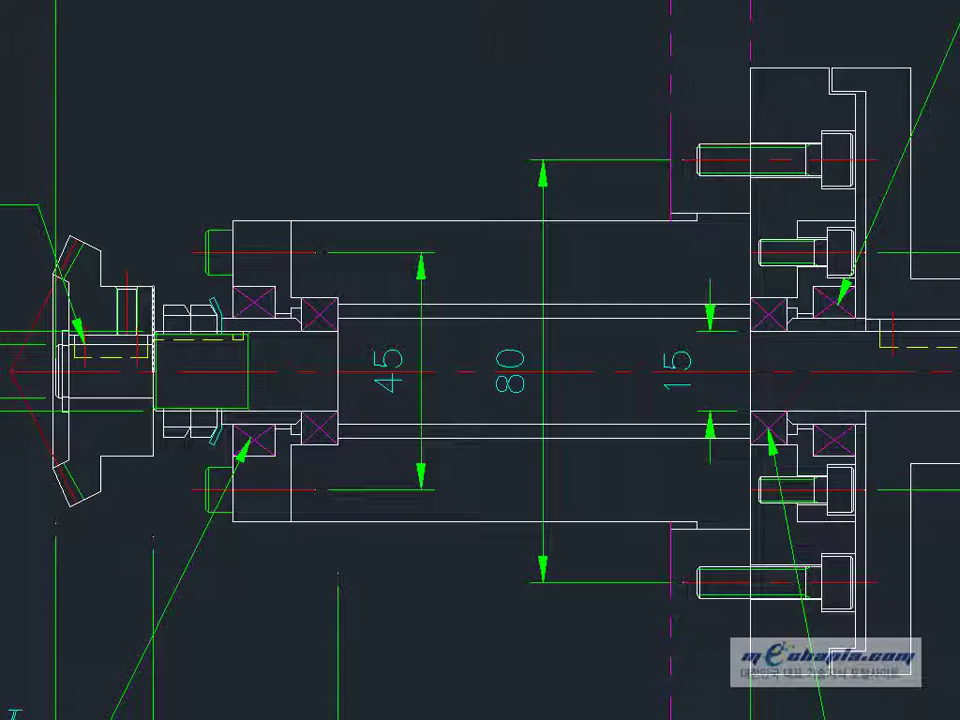
scroll(900, 317, up, 2)
scroll(752, 308, down, 3)
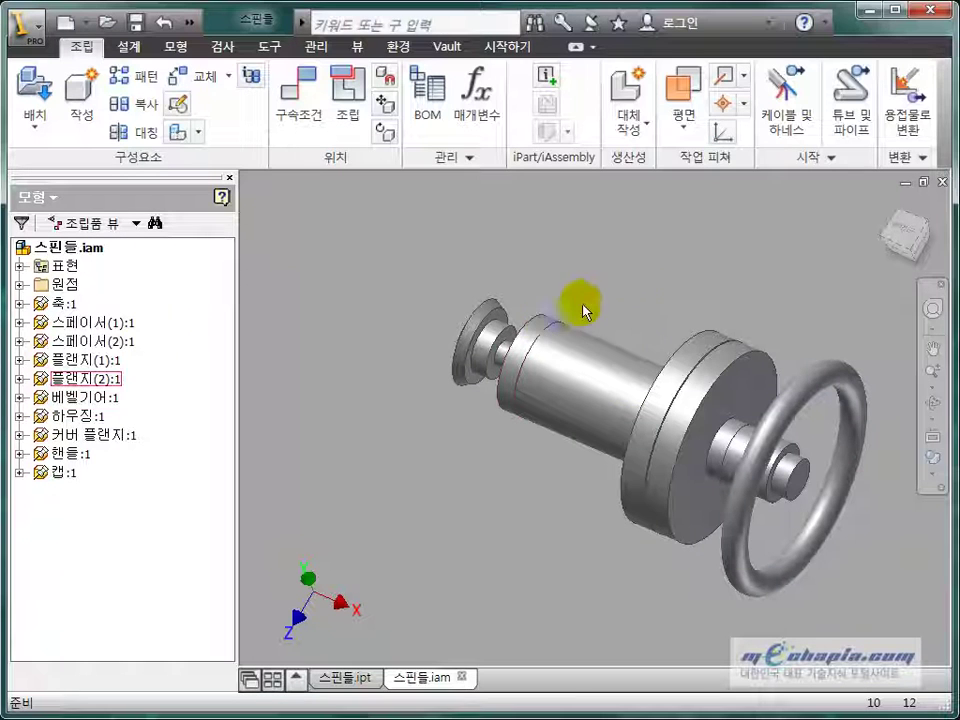
mouse_move(651, 333)
shift+middle_down()
mouse_move(613, 311)
mouse_move(671, 285)
mouse_move(681, 326)
mouse_move(654, 354)
shift+middle_up()
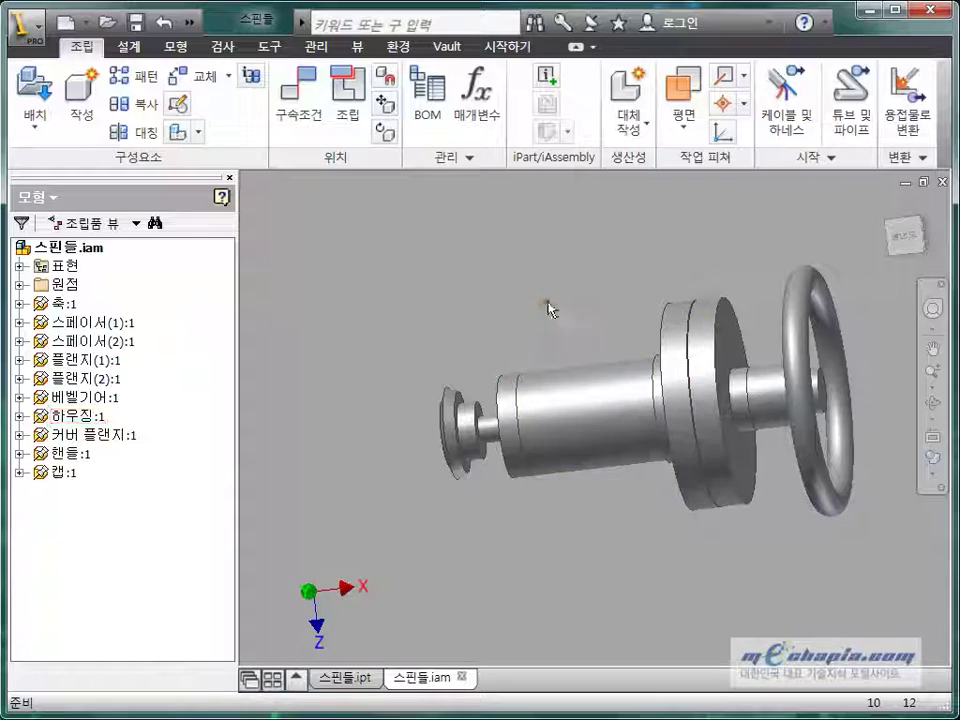
mouse_move(548, 310)
shift+middle_down()
mouse_move(681, 336)
mouse_move(664, 354)
shift+middle_up()
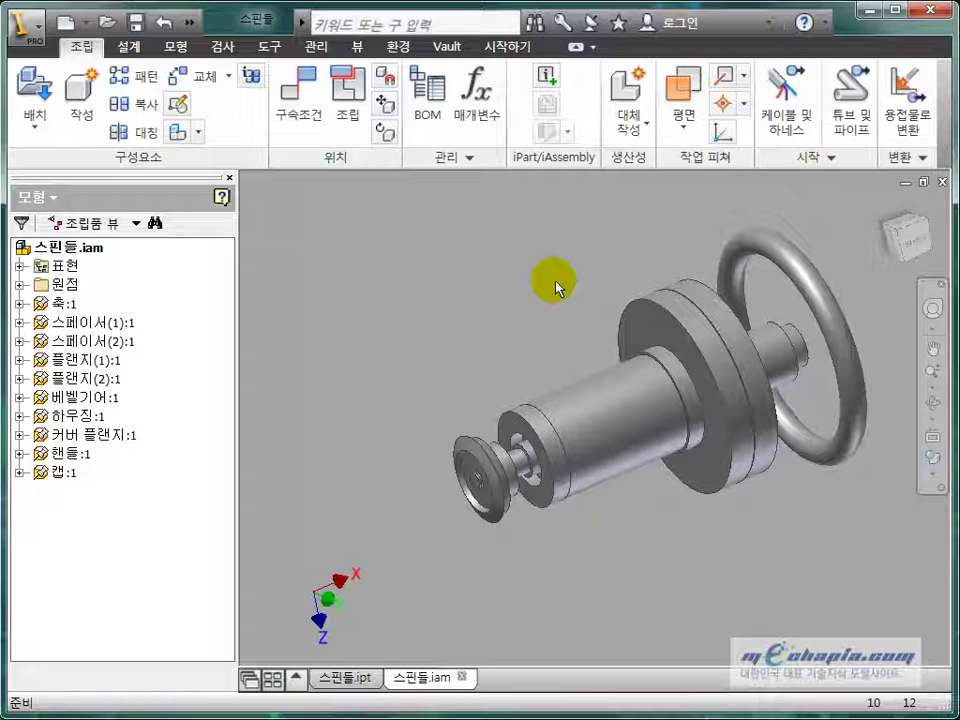
- Orbit the spindle assembly so the shaft points left and select the housing part
mouse_move(612, 318)
shift+middle_down()
mouse_move(658, 317)
mouse_move(611, 339)
mouse_move(619, 347)
shift+middle_up()
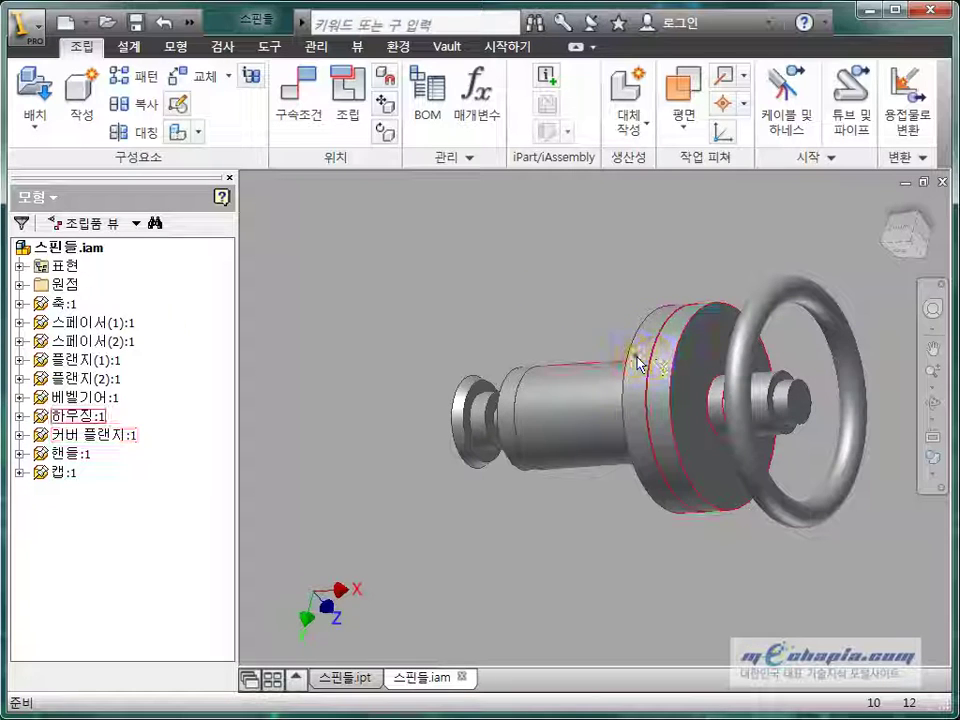
click(636, 355)
click(418, 277)
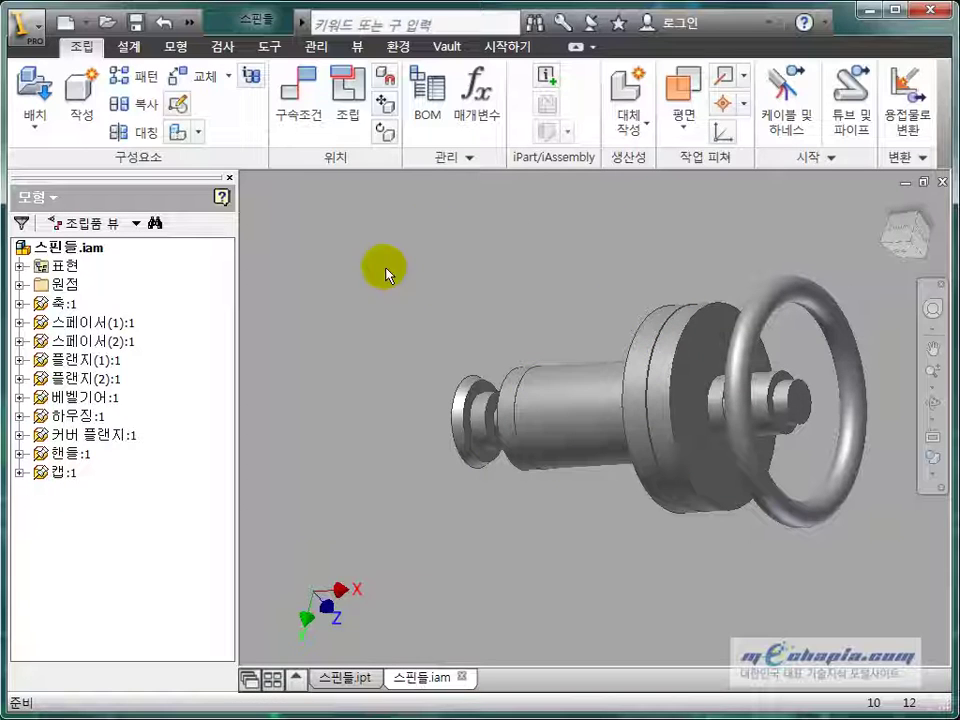
click(656, 320)
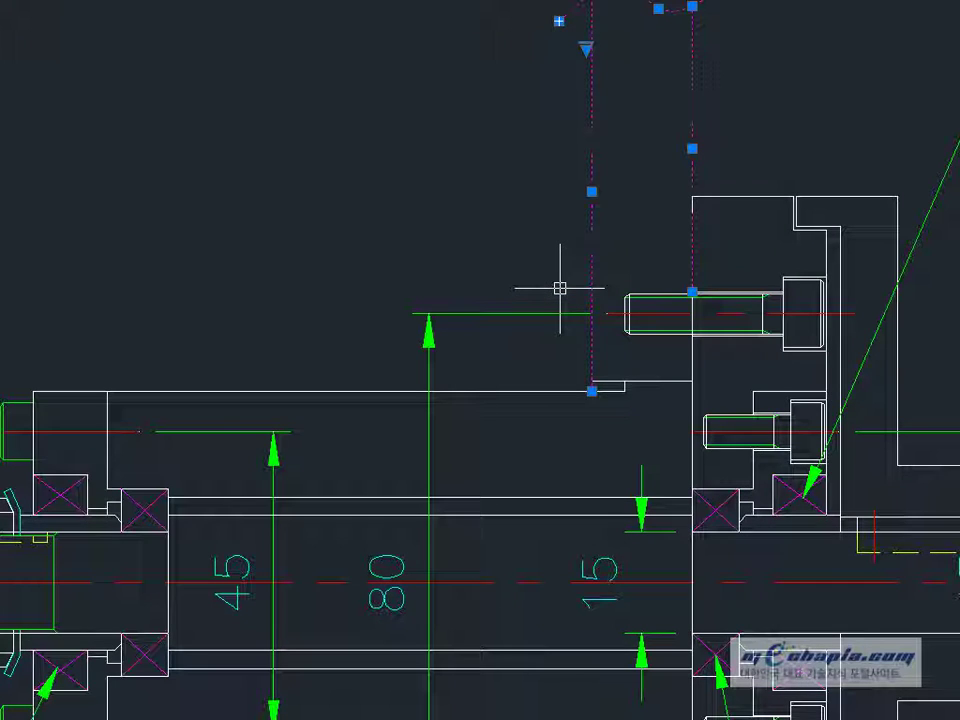
key(Escape)
scroll(566, 270, down, 1)
scroll(574, 235, down, 2)
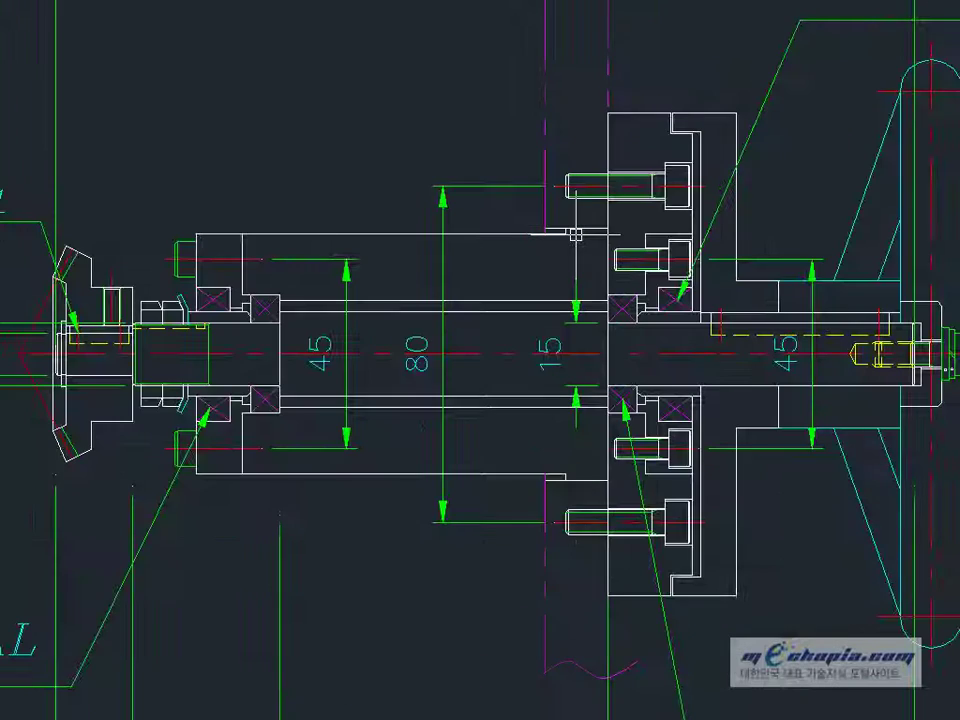
middle_drag(425, 246, 473, 257)
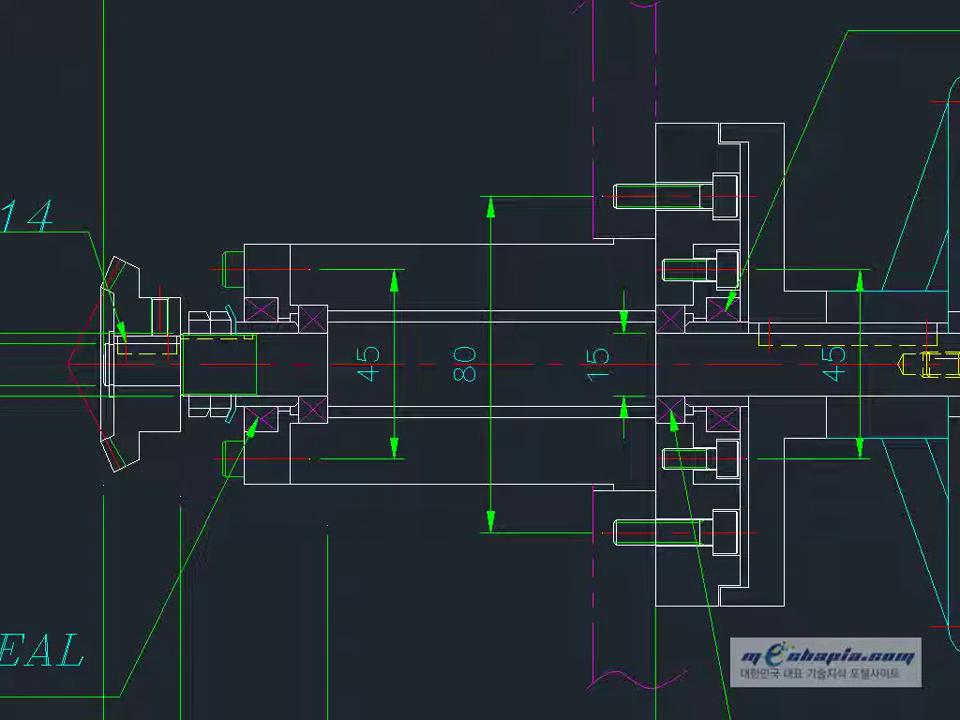
scroll(862, 310, up, 1)
middle_drag(766, 306, 834, 281)
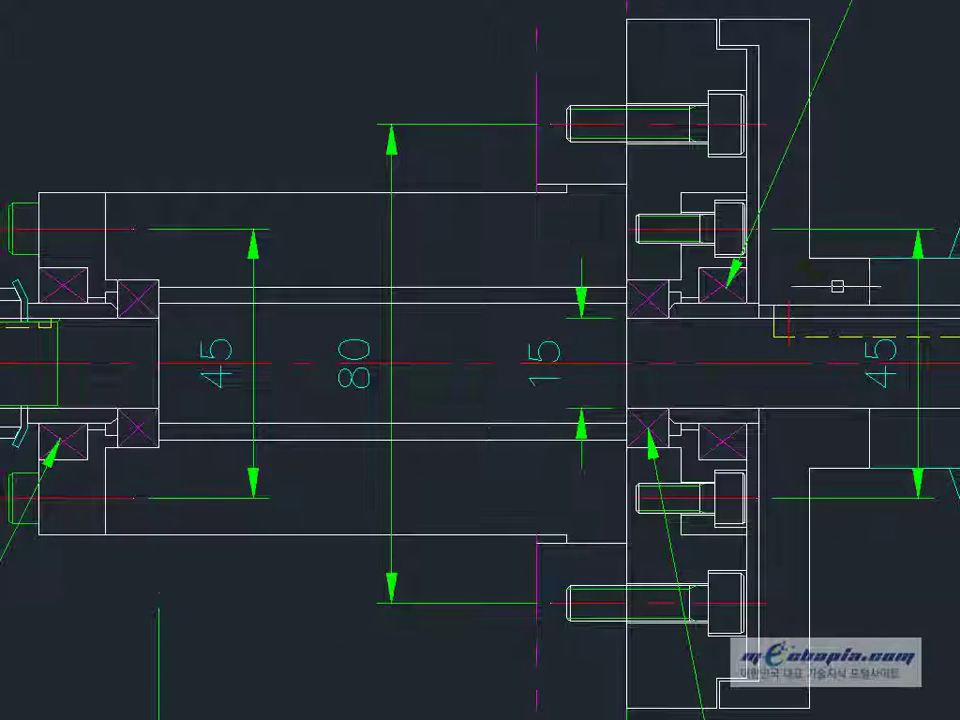
scroll(838, 315, down, 4)
scroll(814, 326, up, 2)
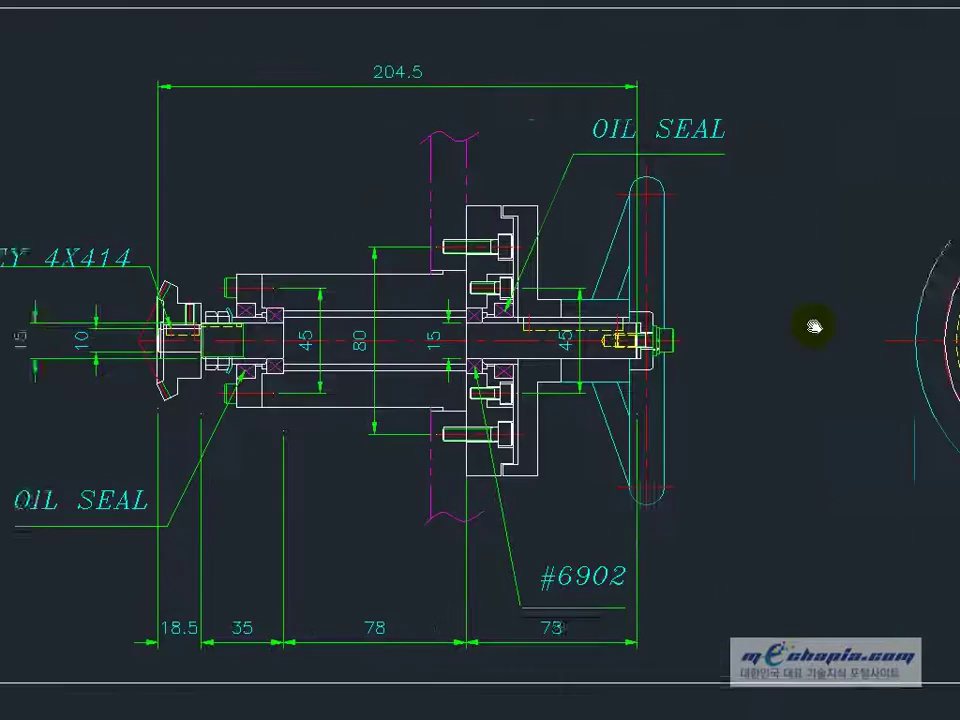
scroll(940, 330, up, 1)
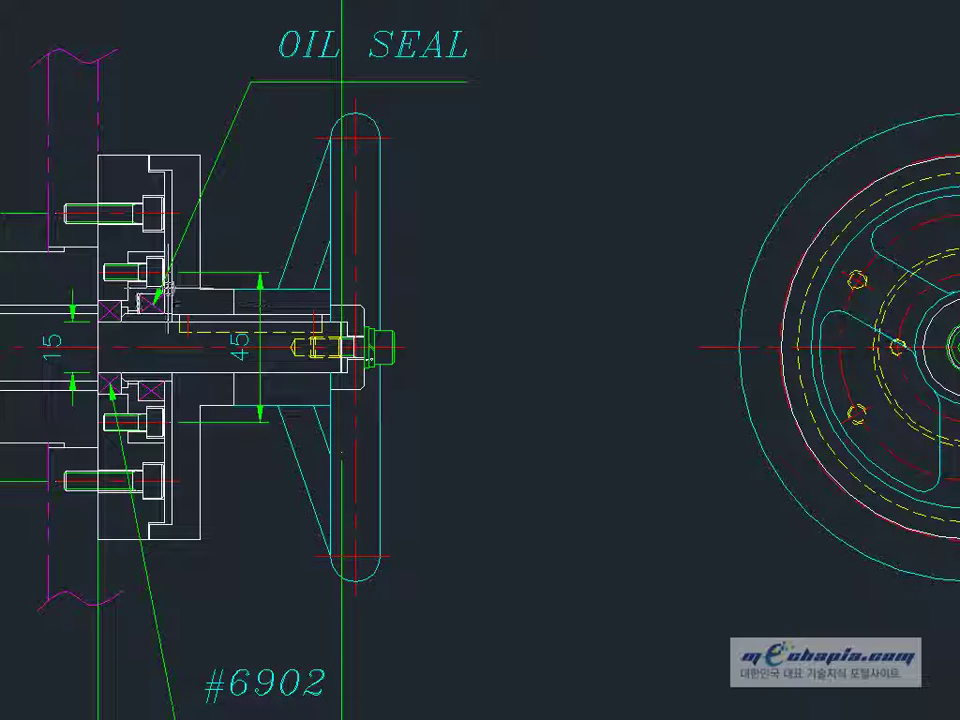
scroll(180, 287, up, 2)
middle_drag(180, 287, 283, 257)
scroll(246, 208, up, 2)
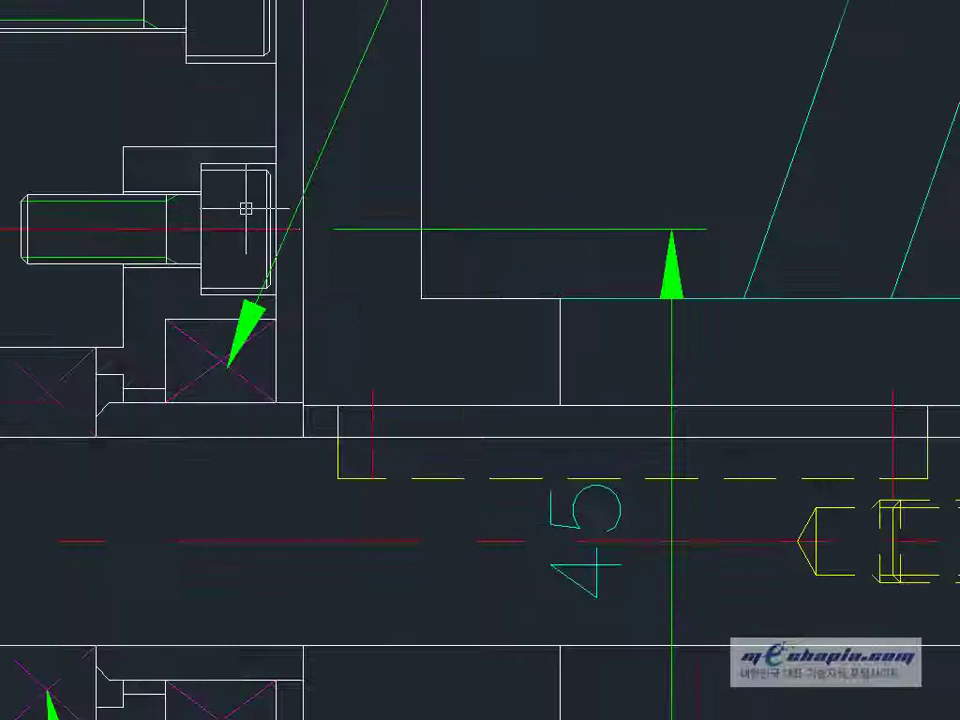
click(254, 222)
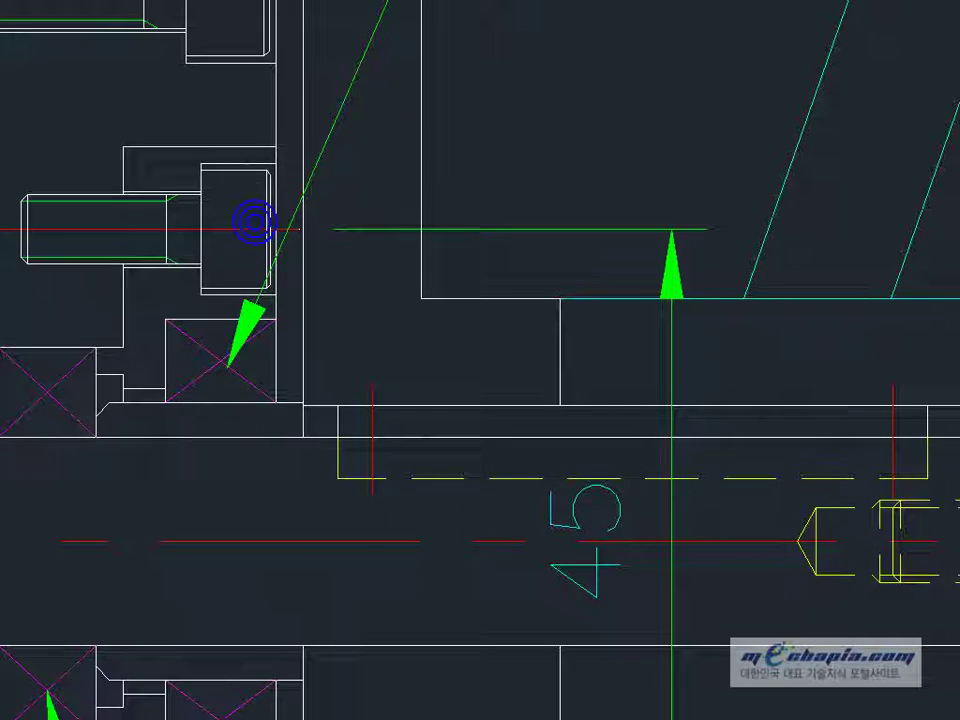
click(204, 167)
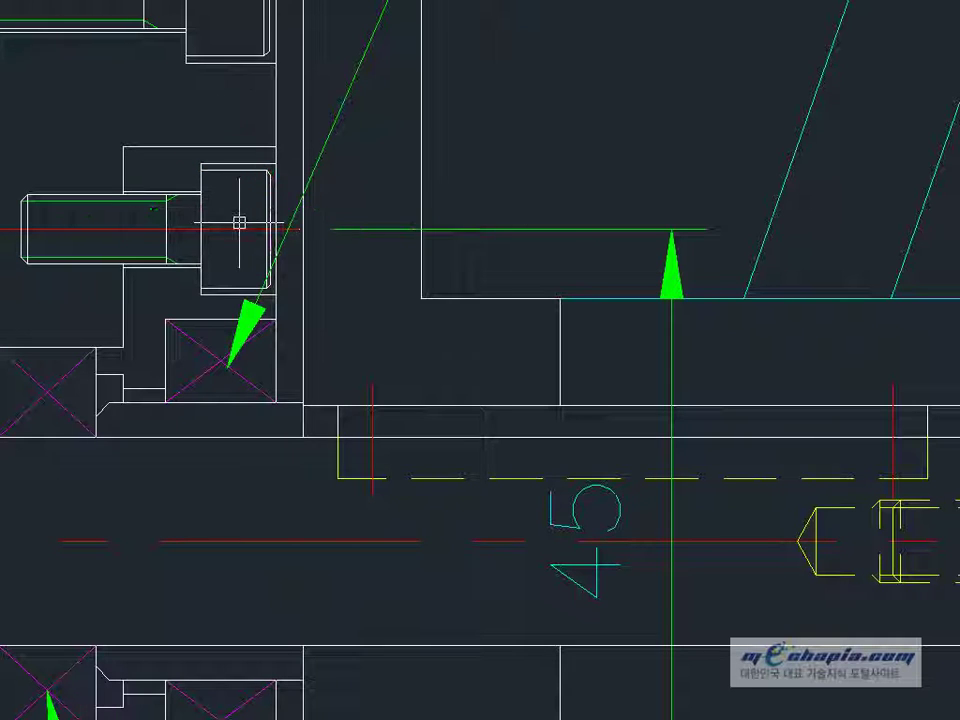
scroll(239, 222, down, 4)
middle_drag(880, 330, 521, 326)
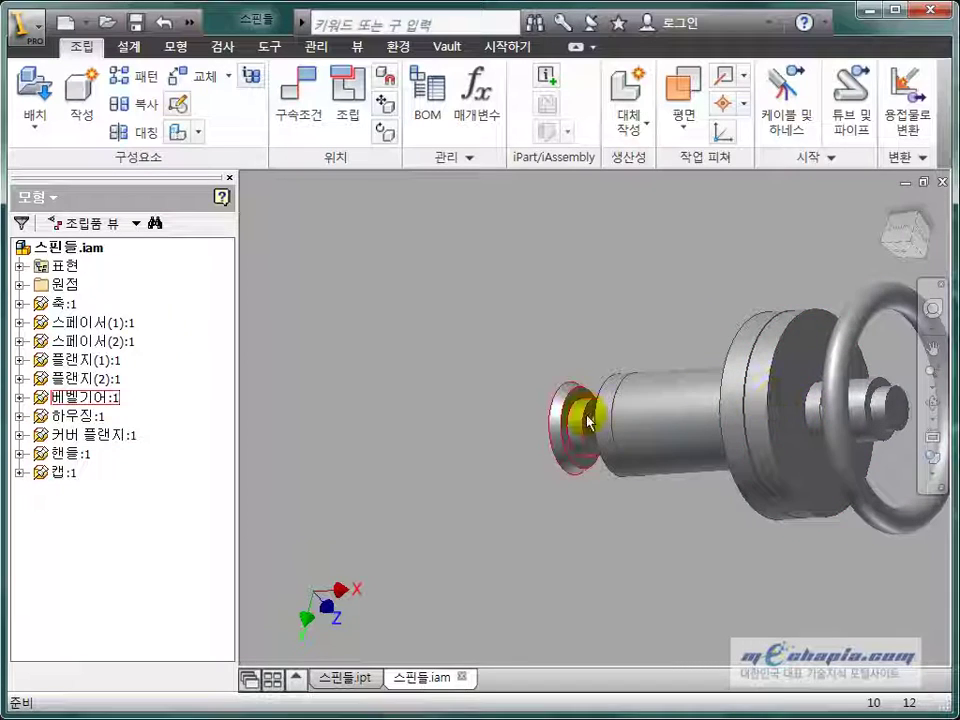
- Launch Bolted Connection from the Design tab, saving the assembly and all its parts (Yes to All)
mouse_move(588, 420)
shift+middle_down()
mouse_move(668, 452)
mouse_move(536, 400)
shift+middle_up()
scroll(536, 400, up, 3)
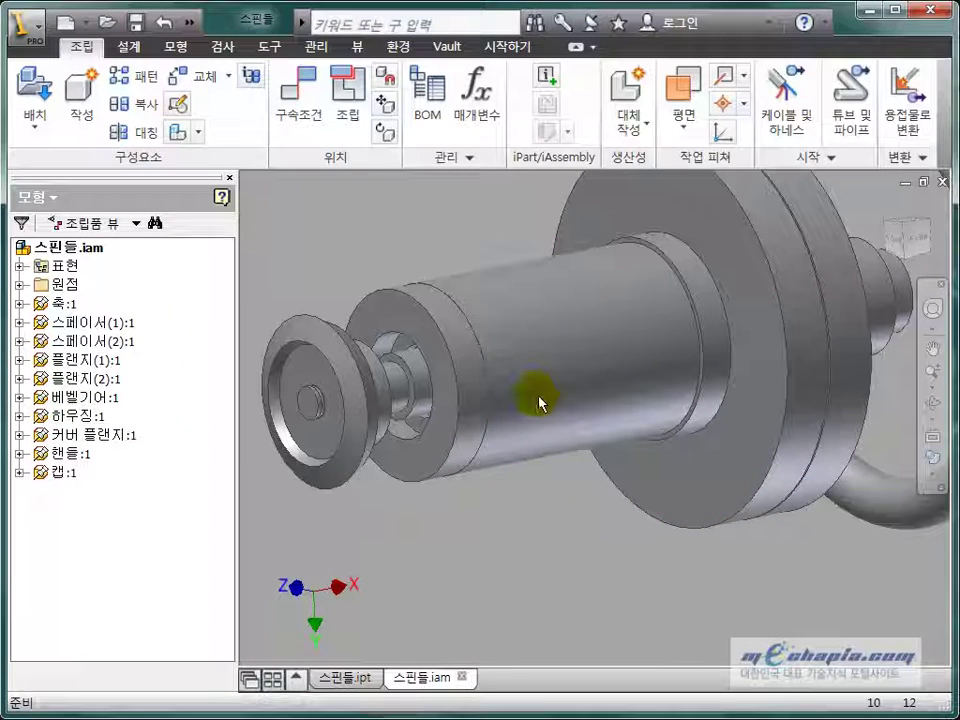
click(128, 46)
click(33, 85)
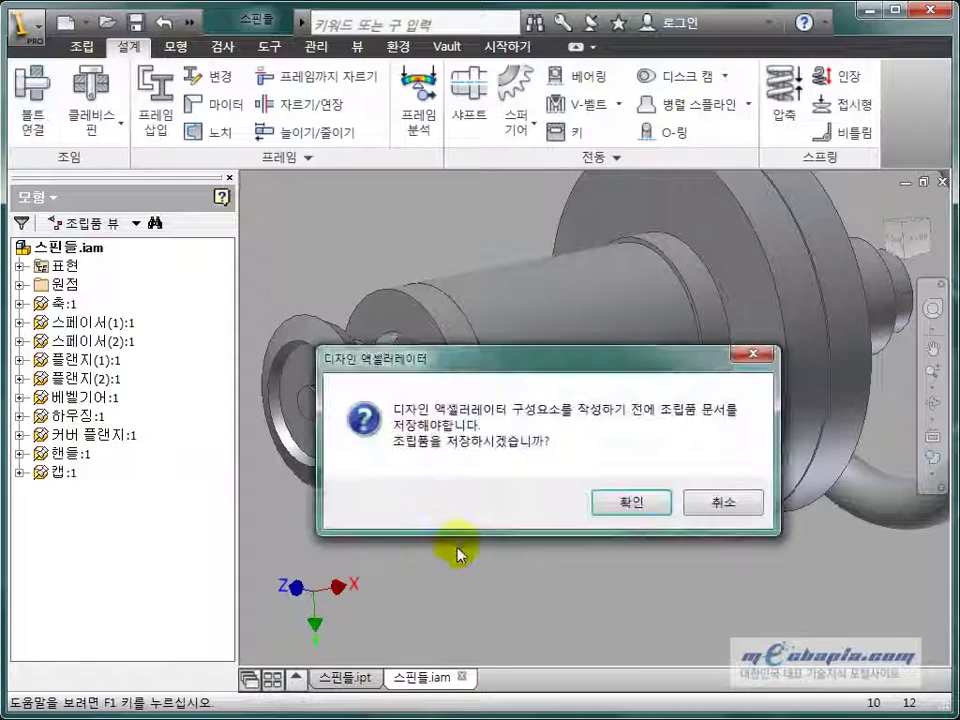
click(659, 508)
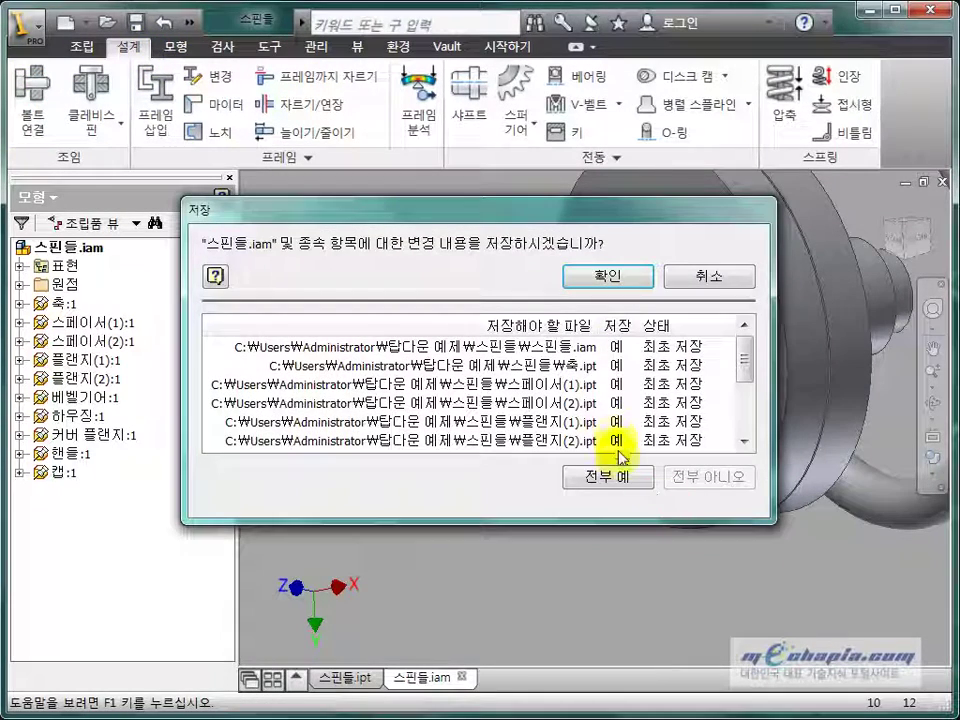
click(594, 262)
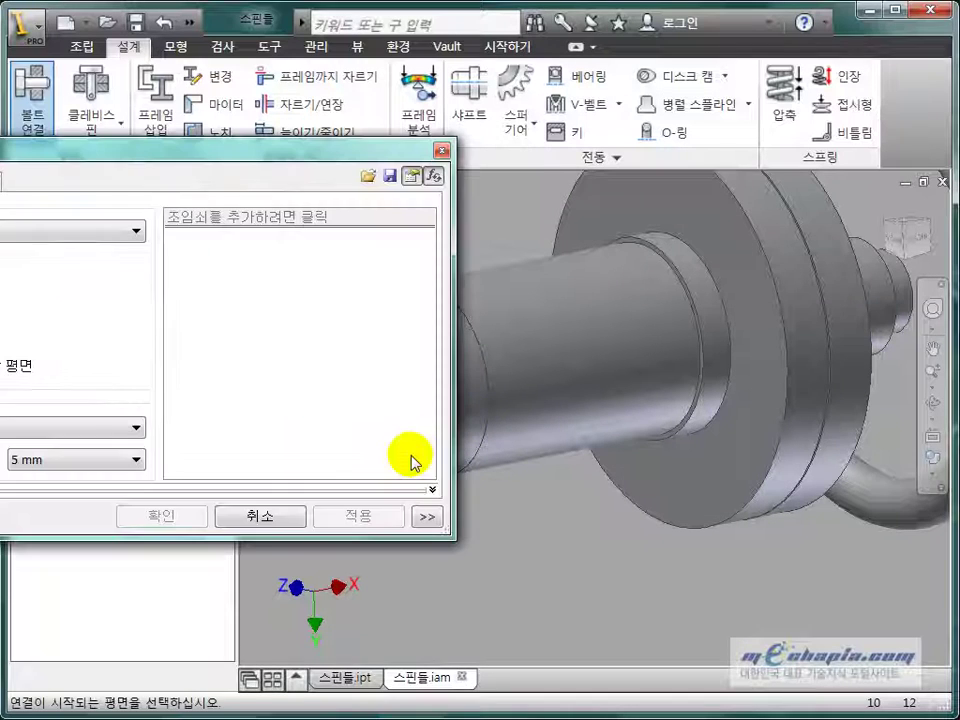
- Move the Bolted Connection Component Generator dialog fully into view, clear of the model
drag(208, 168, 496, 350)
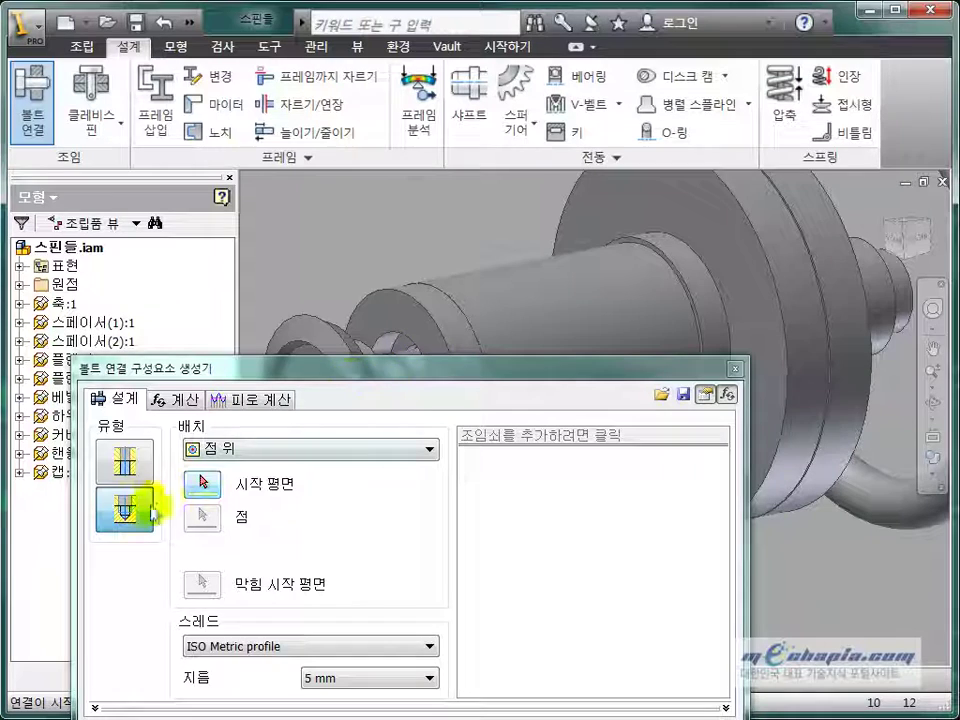
drag(270, 370, 307, 457)
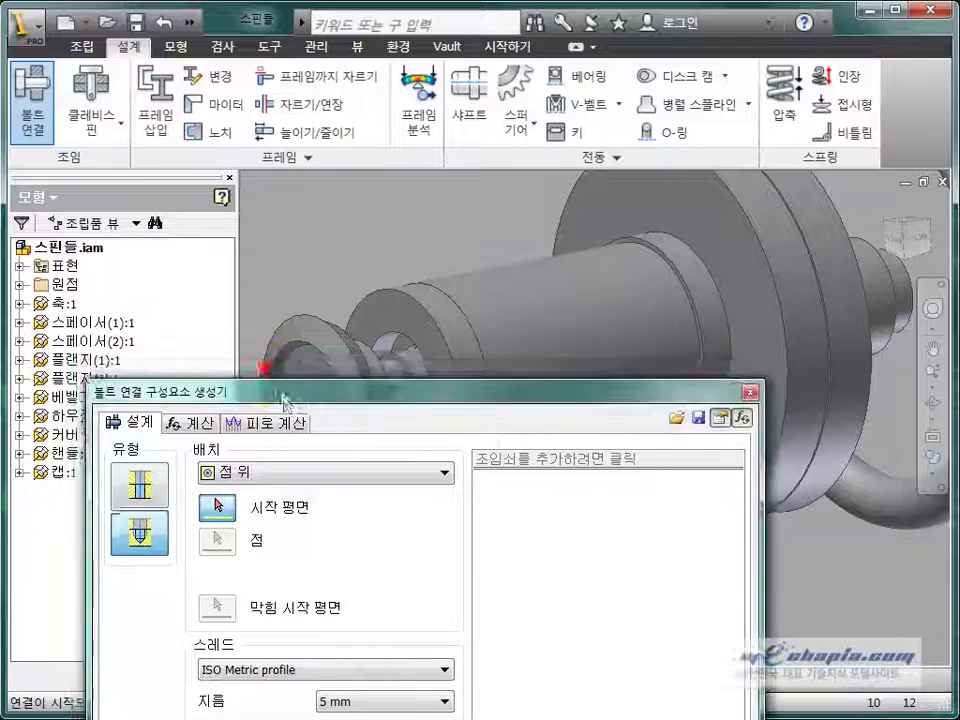
scroll(440, 290, up, 3)
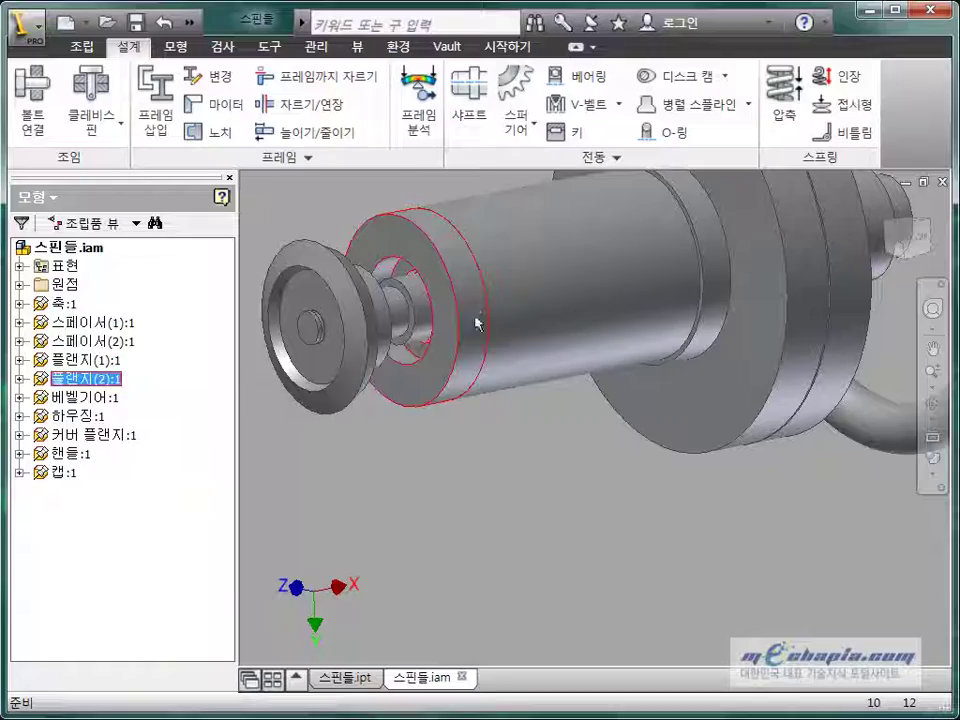
- Edit Flange(2) in place and sketch a 45 mm circle centred on the origin
double_click(474, 321)
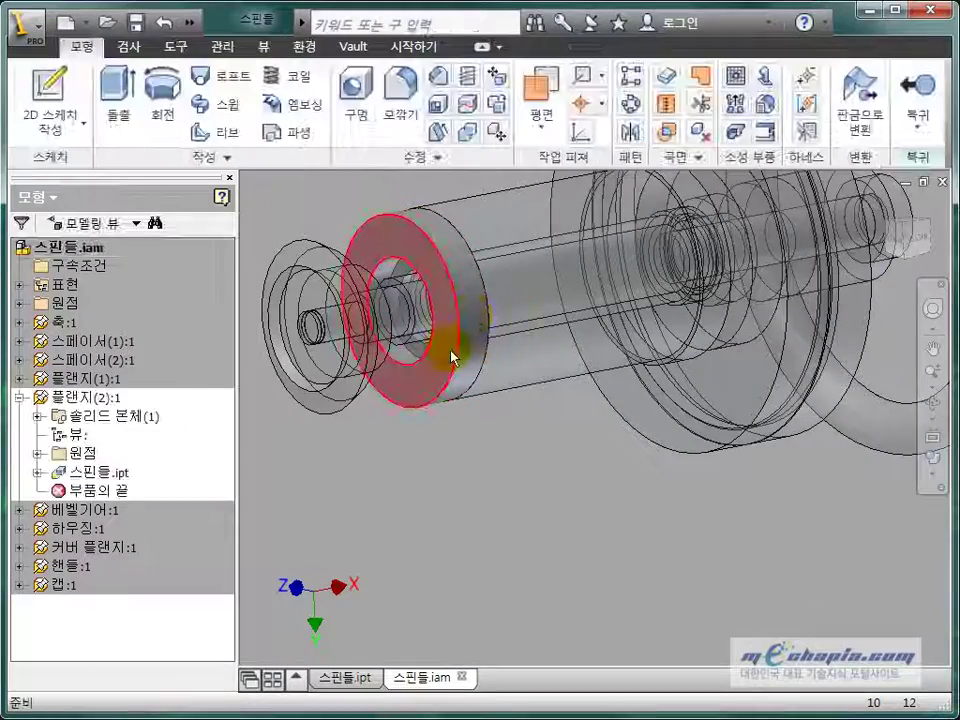
click(450, 356)
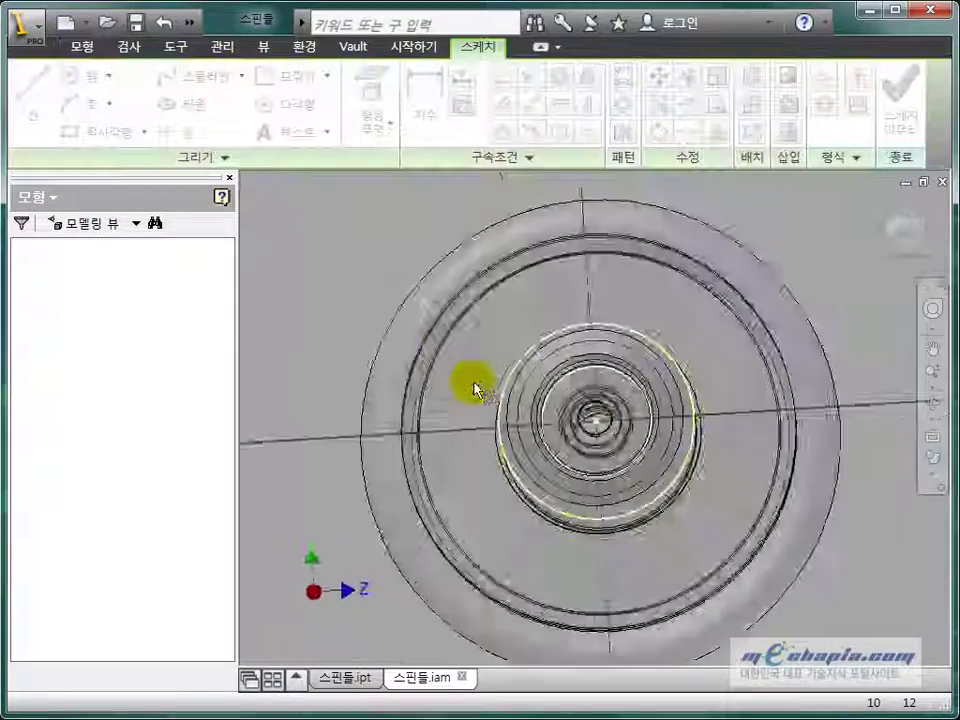
key(c)
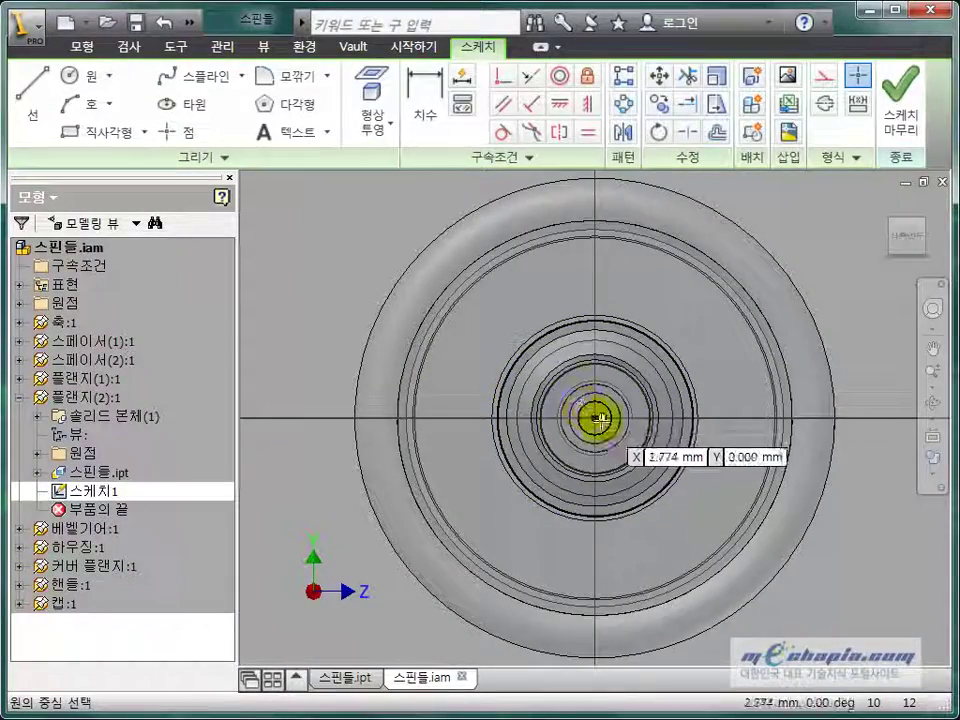
click(595, 418)
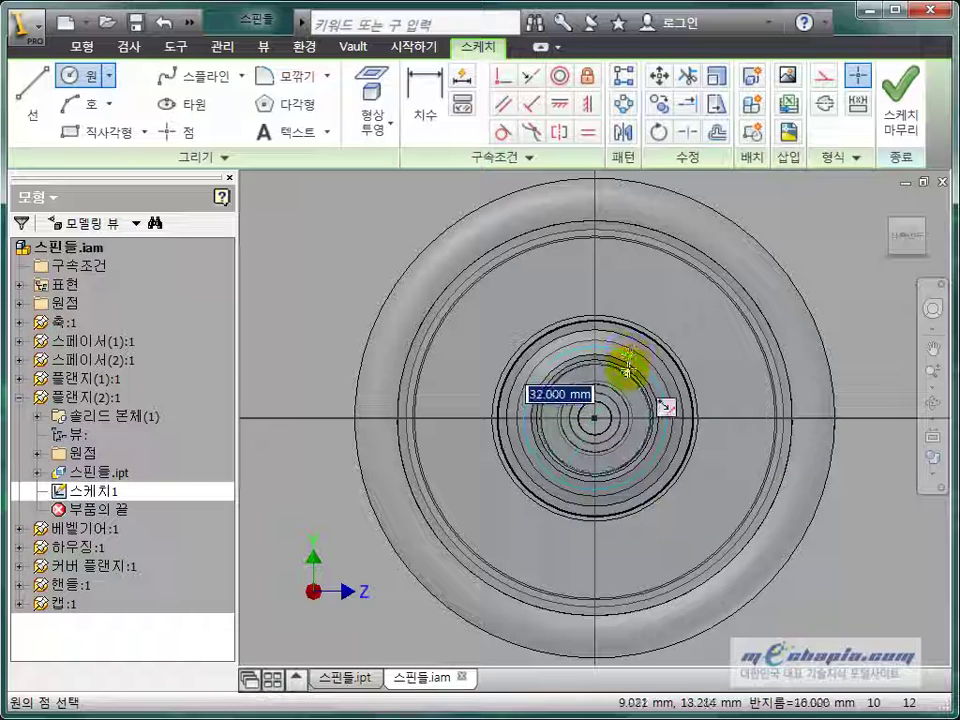
key(Return)
key(Escape)
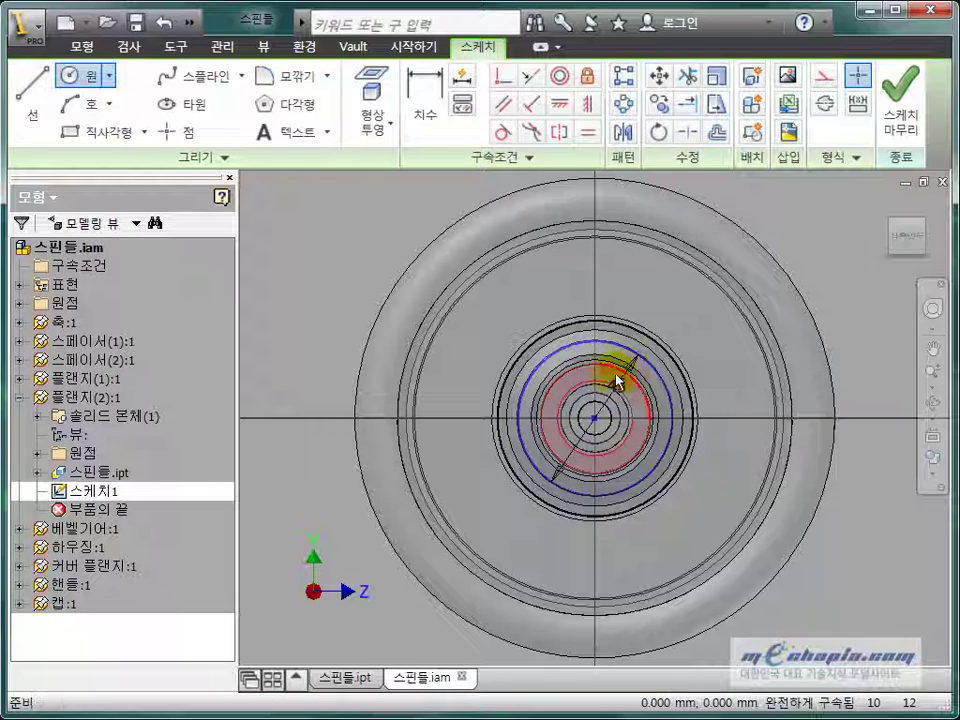
- Place a sketch point at the circle's top and constrain it vertically above the centre
click(172, 131)
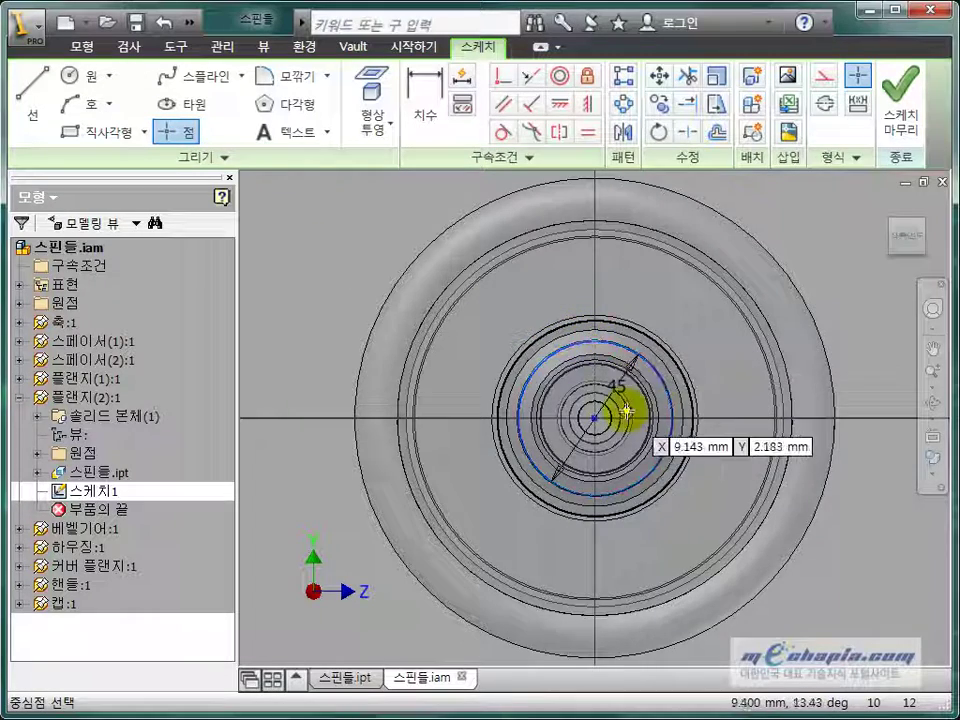
scroll(625, 410, up, 3)
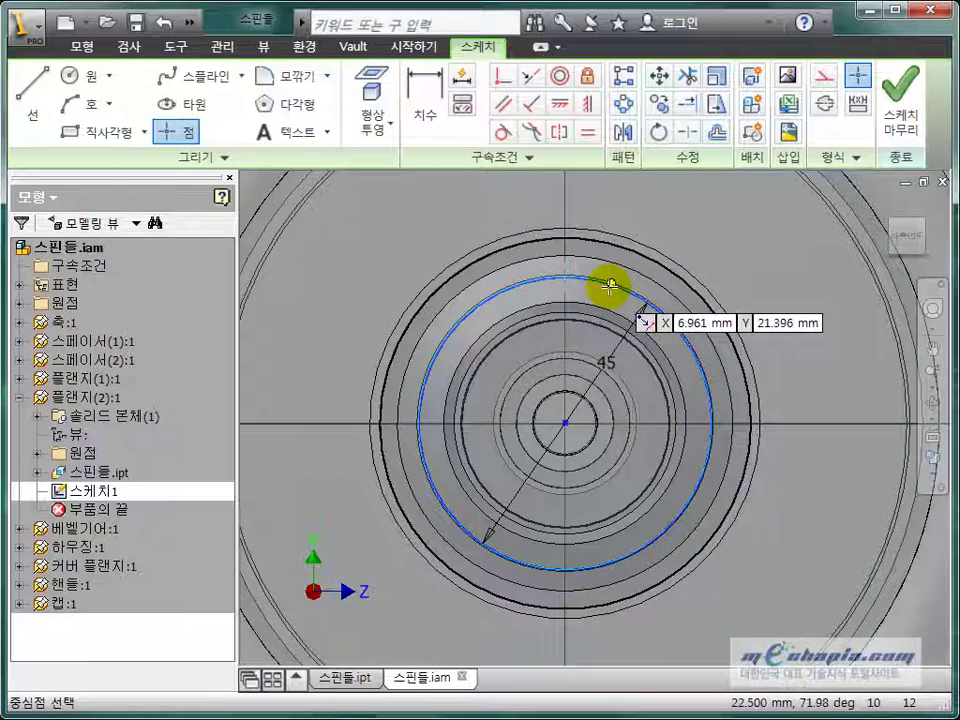
key(Escape)
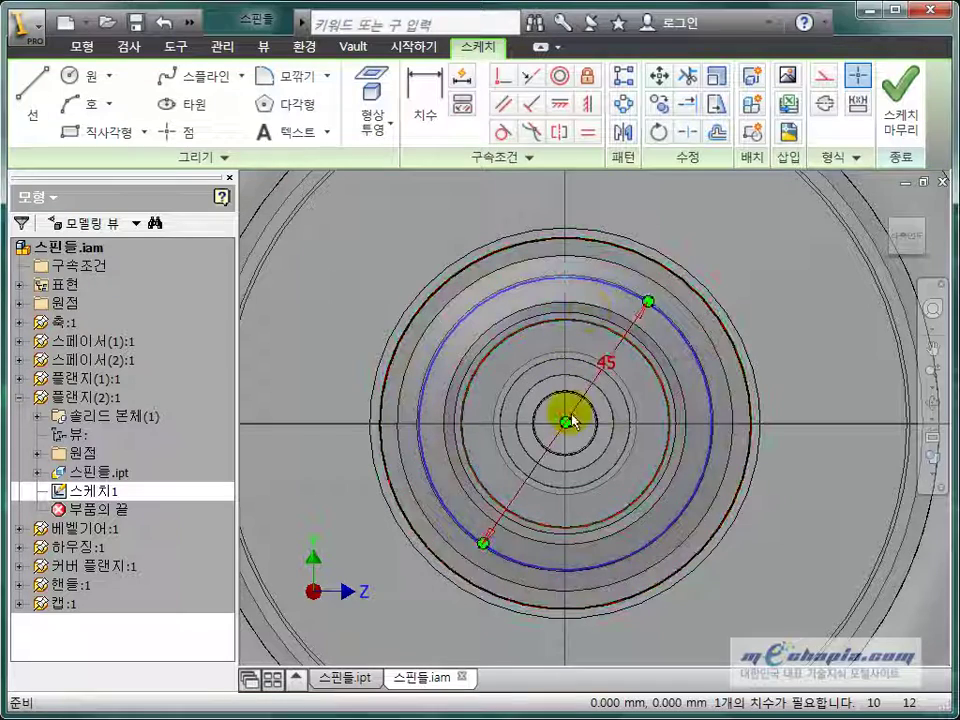
click(590, 105)
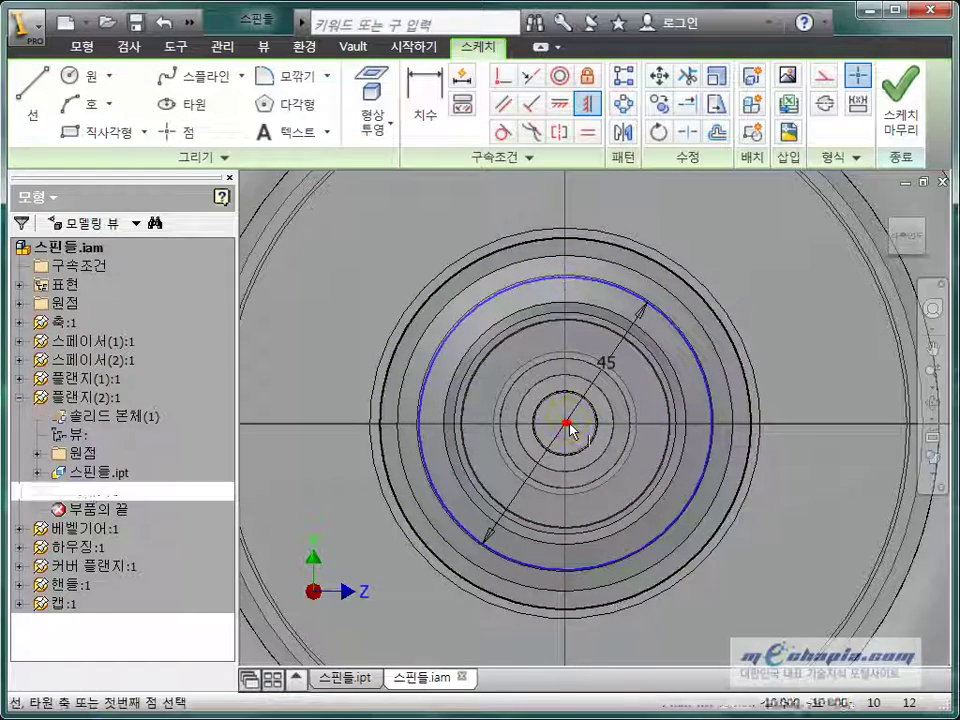
key(Escape)
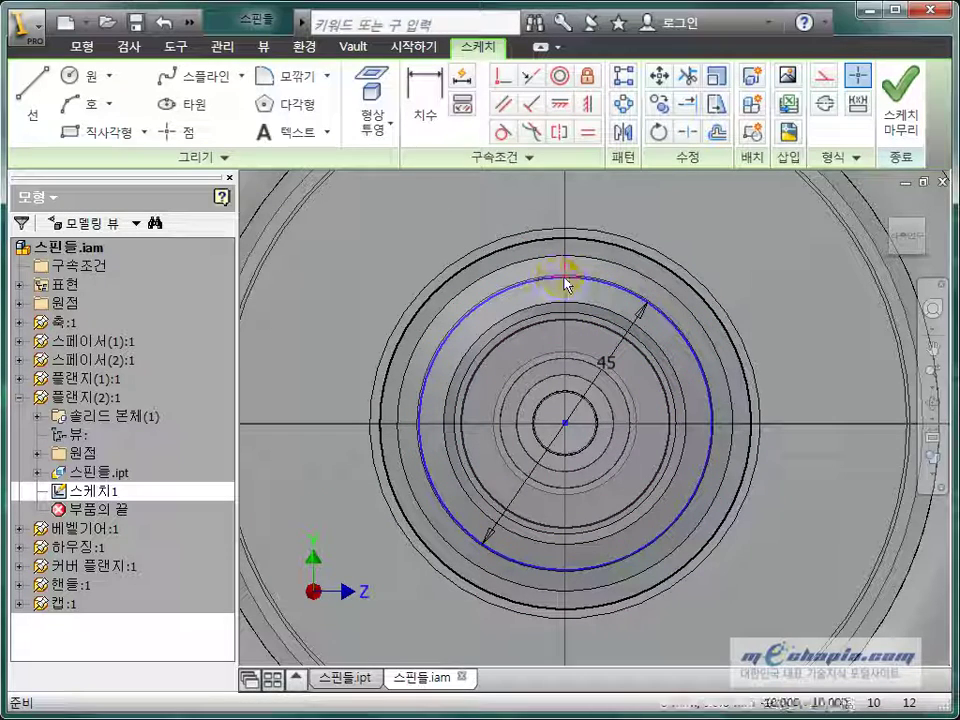
scroll(568, 221, down, 3)
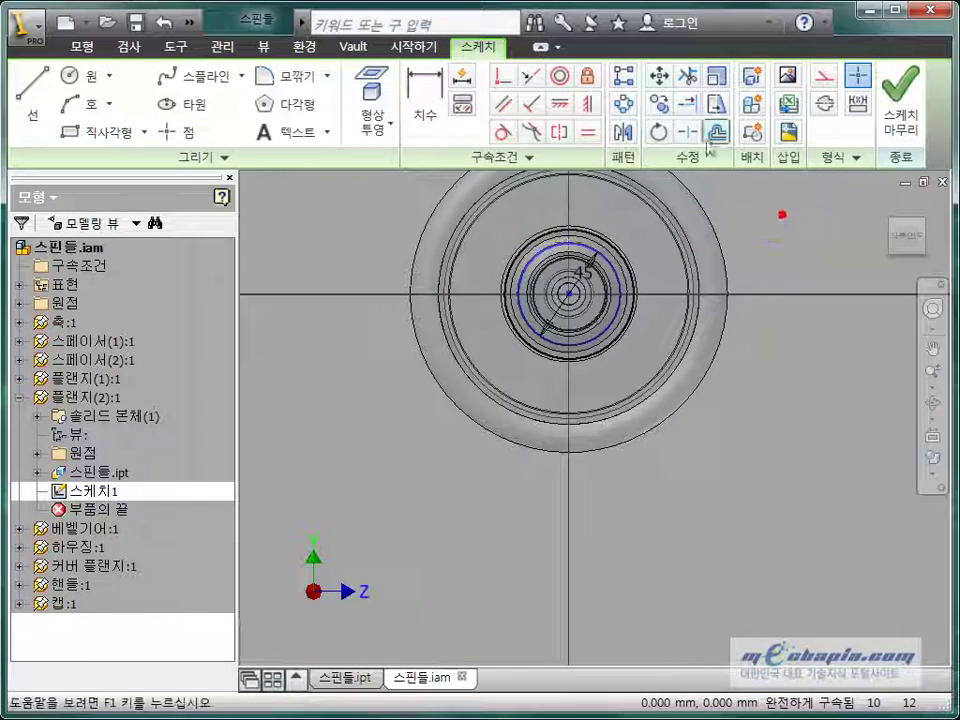
click(658, 103)
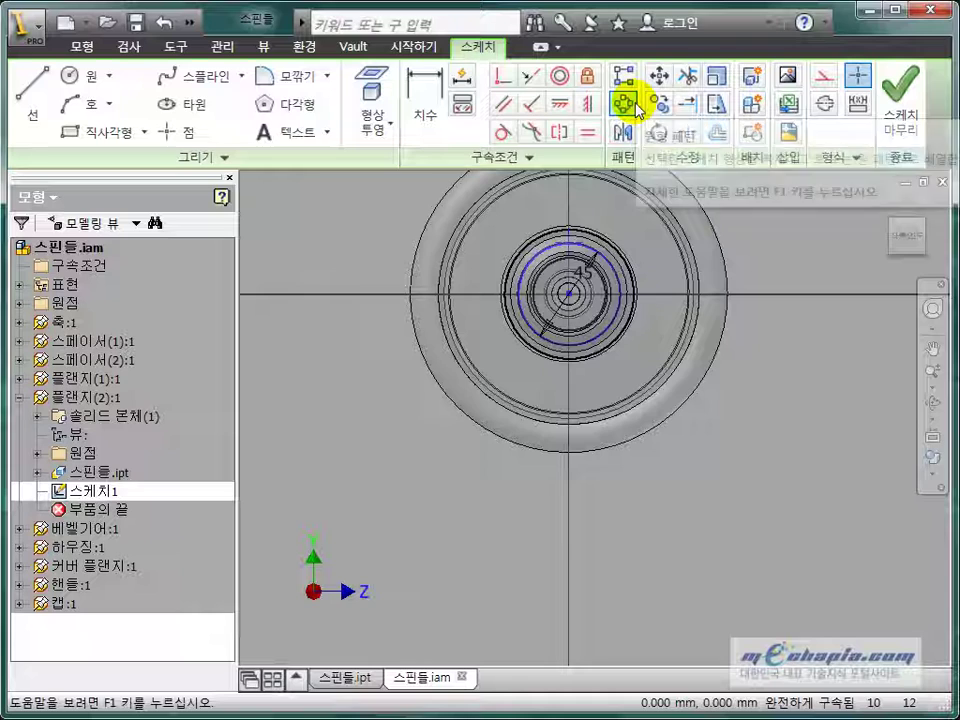
- Circular-pattern the top point into 4 instances around the circle centre
click(626, 103)
scroll(549, 262, up, 3)
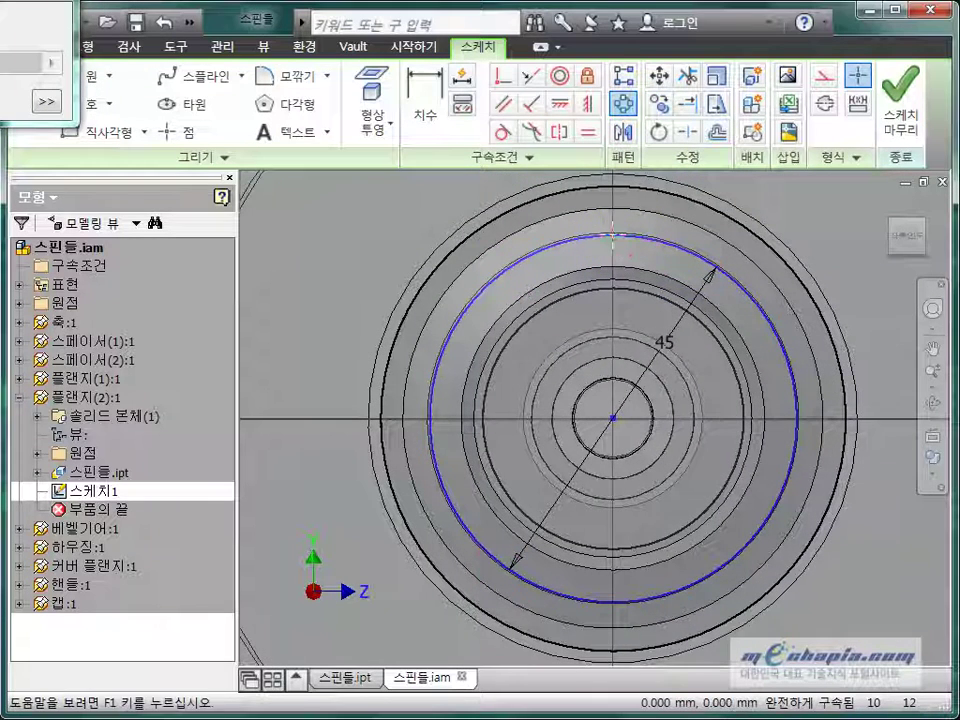
drag(2, 5, 315, 163)
click(314, 190)
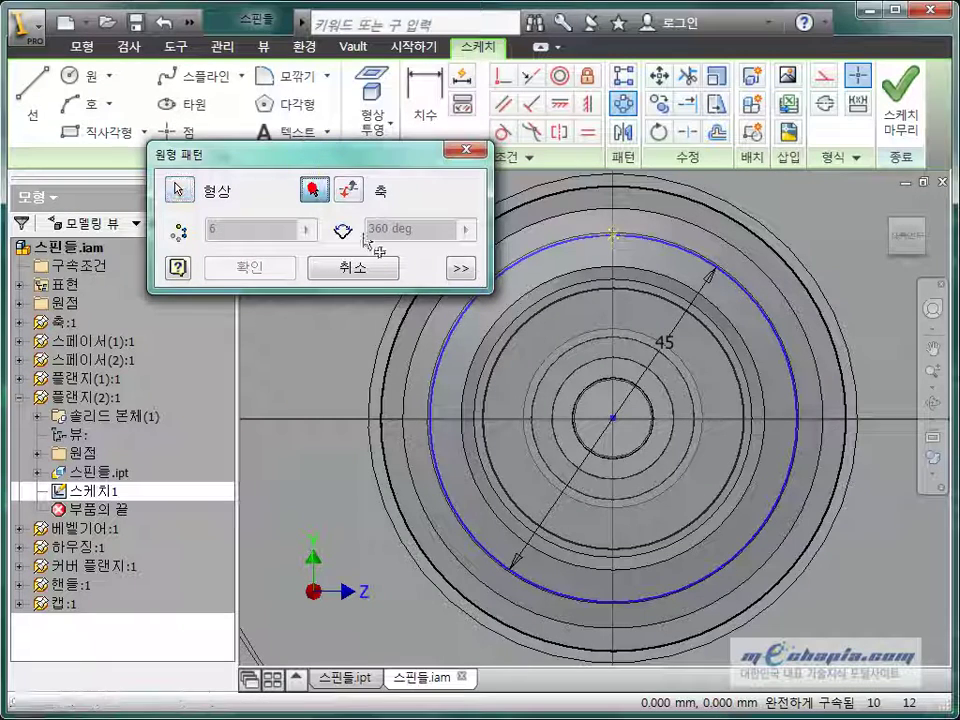
click(613, 416)
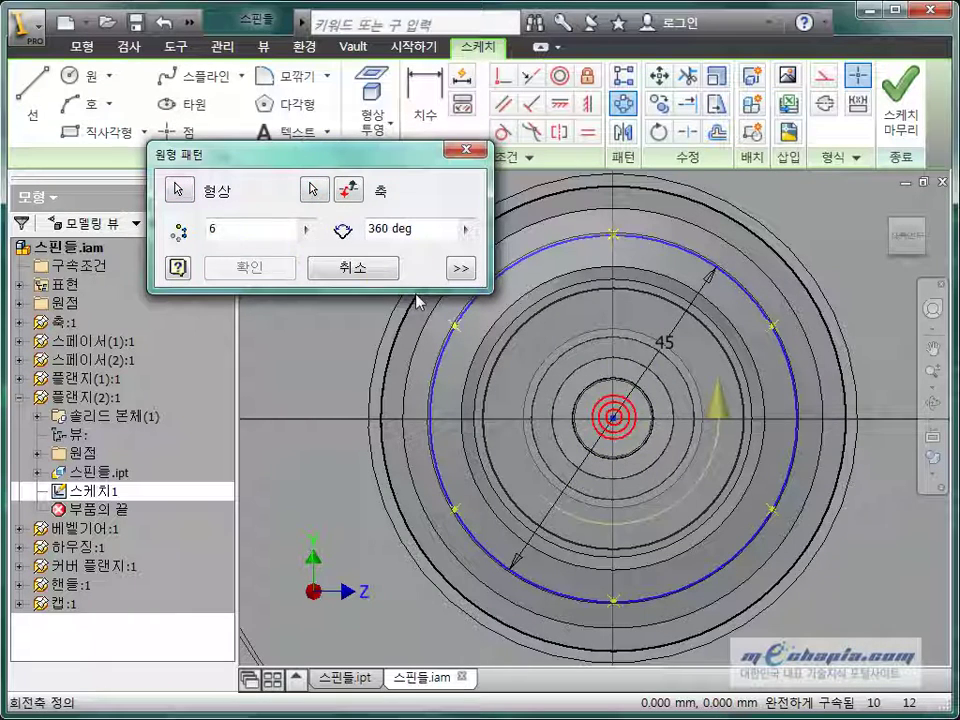
double_click(268, 229)
text(4)
click(245, 268)
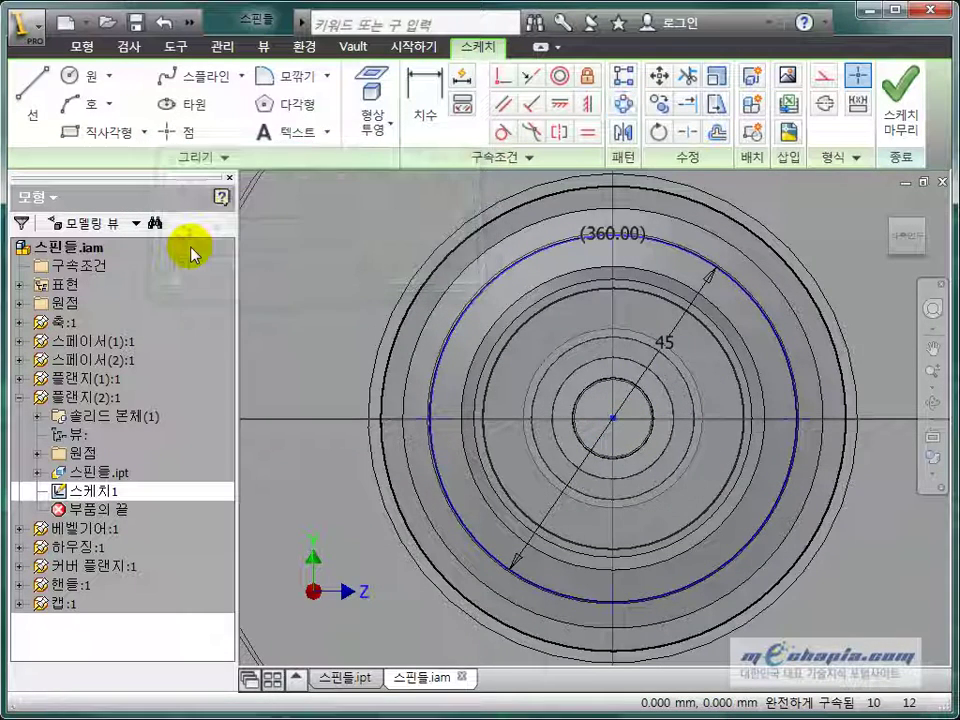
scroll(439, 392, down, 5)
- Reopen the sketch's circular pattern for editing and close it again
shift+middle_drag(439, 392, 407, 411)
scroll(407, 411, up, 5)
middle_drag(461, 372, 578, 368)
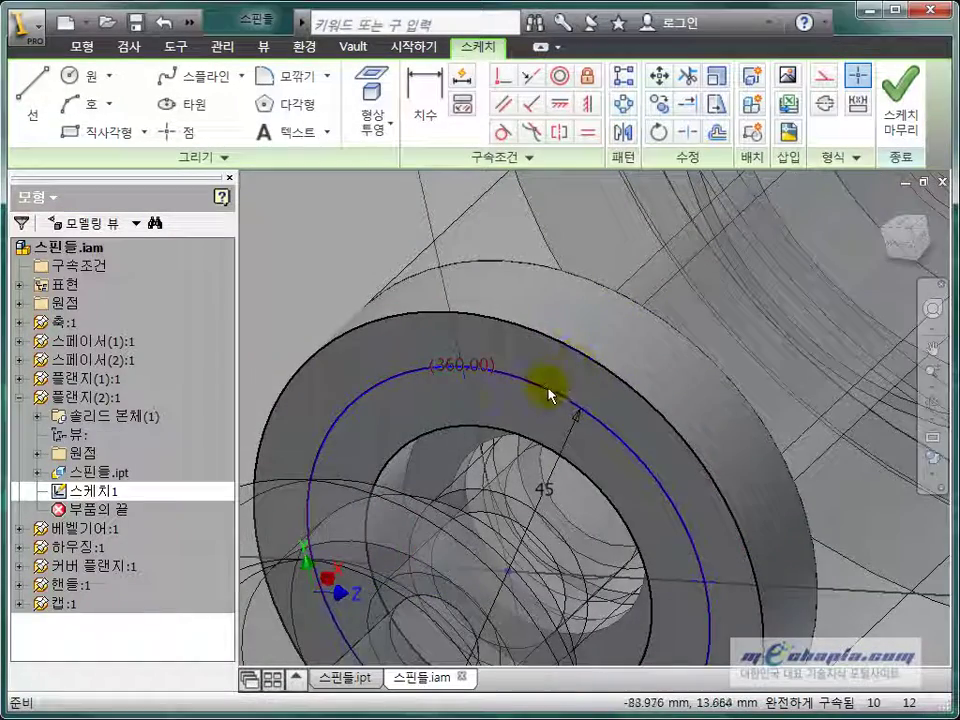
scroll(548, 396, down, 2)
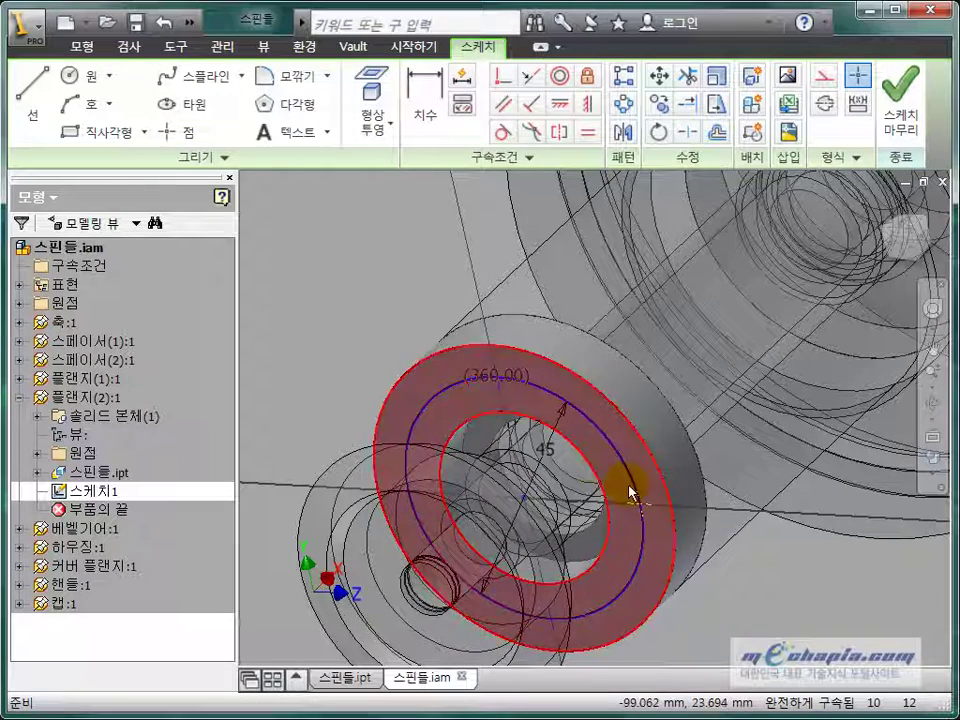
right_click(643, 513)
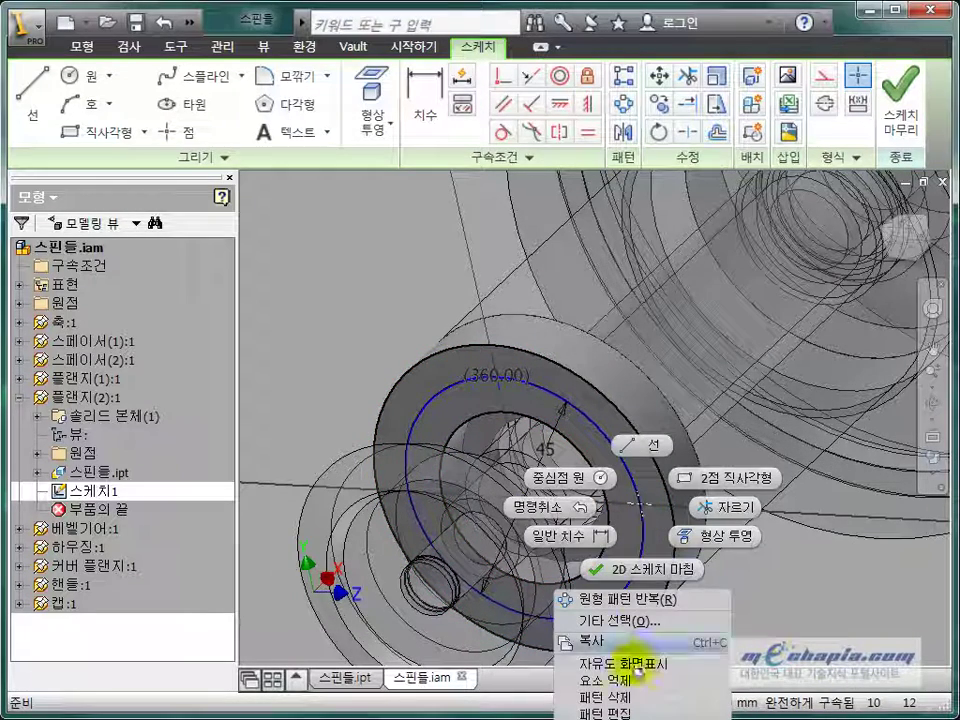
click(610, 698)
click(343, 232)
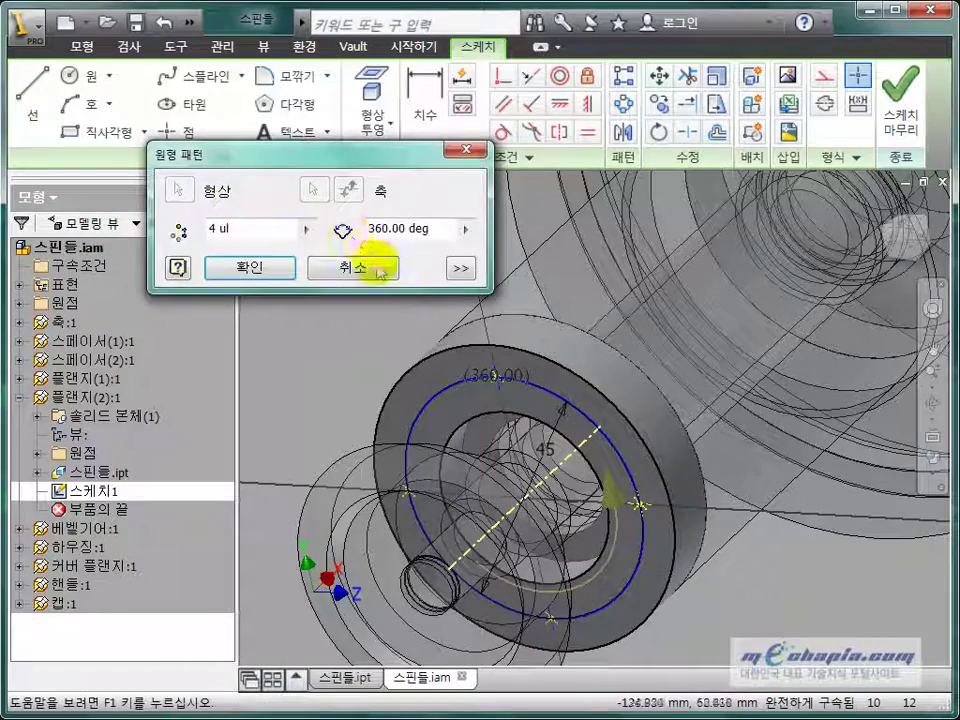
click(274, 270)
- Finish the bolt-circle sketch, return to the assembly, and start a new Bolted Connection
shift+middle_drag(540, 407, 538, 393)
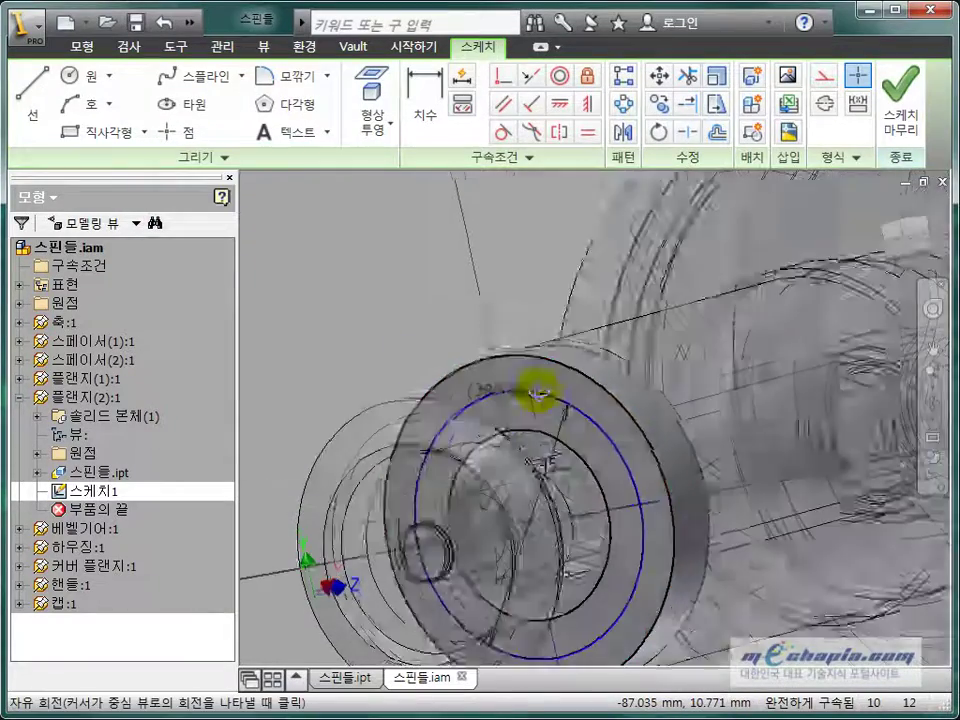
scroll(540, 393, down, 5)
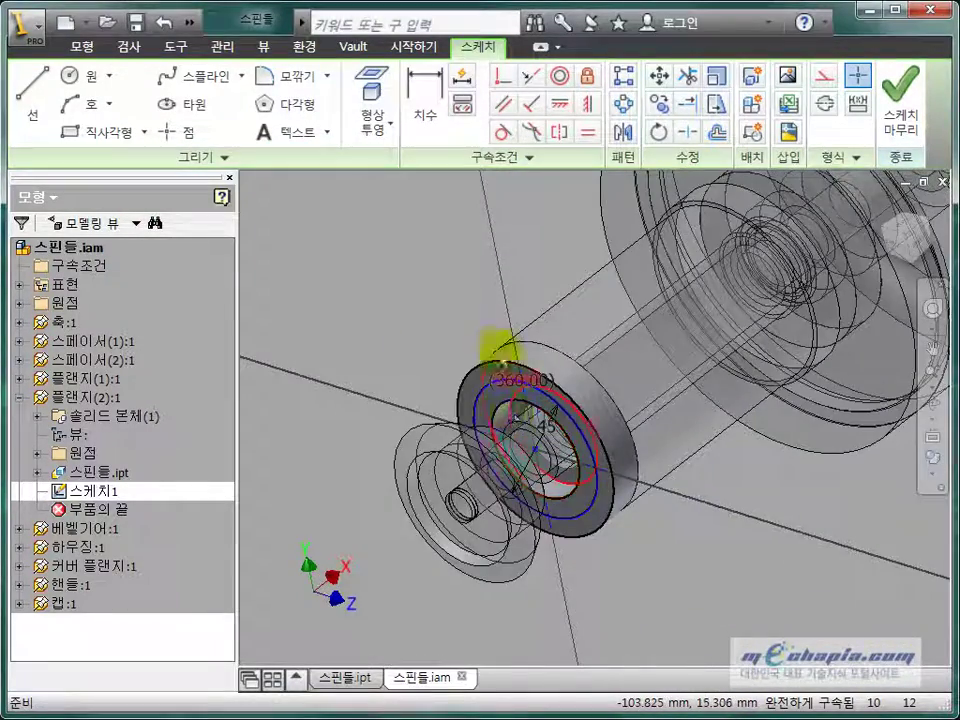
click(899, 100)
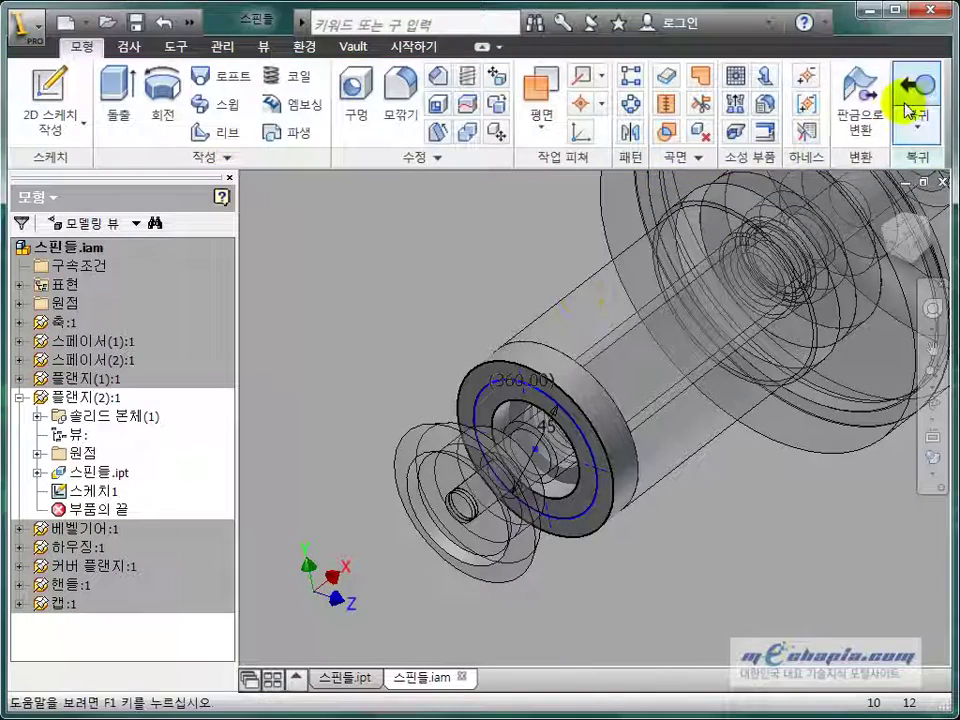
click(907, 105)
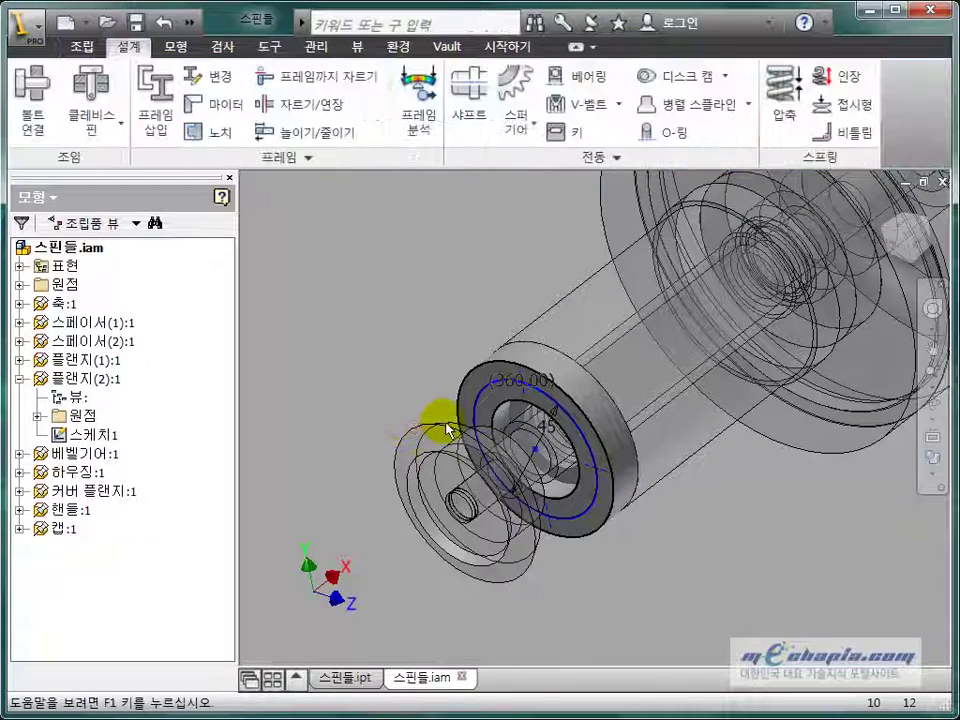
key(F4)
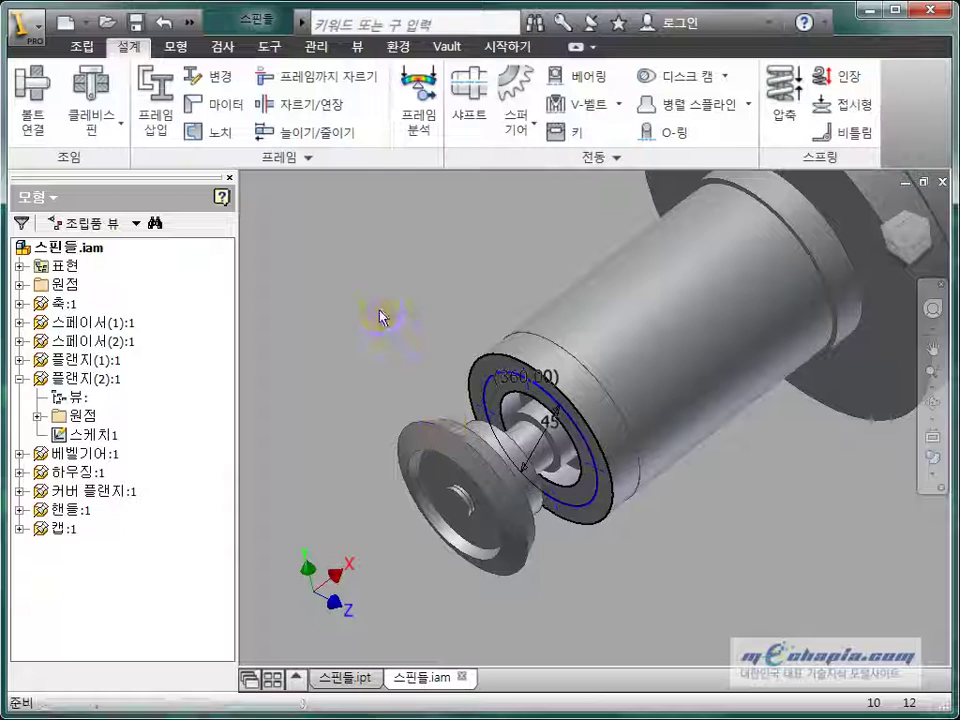
click(33, 95)
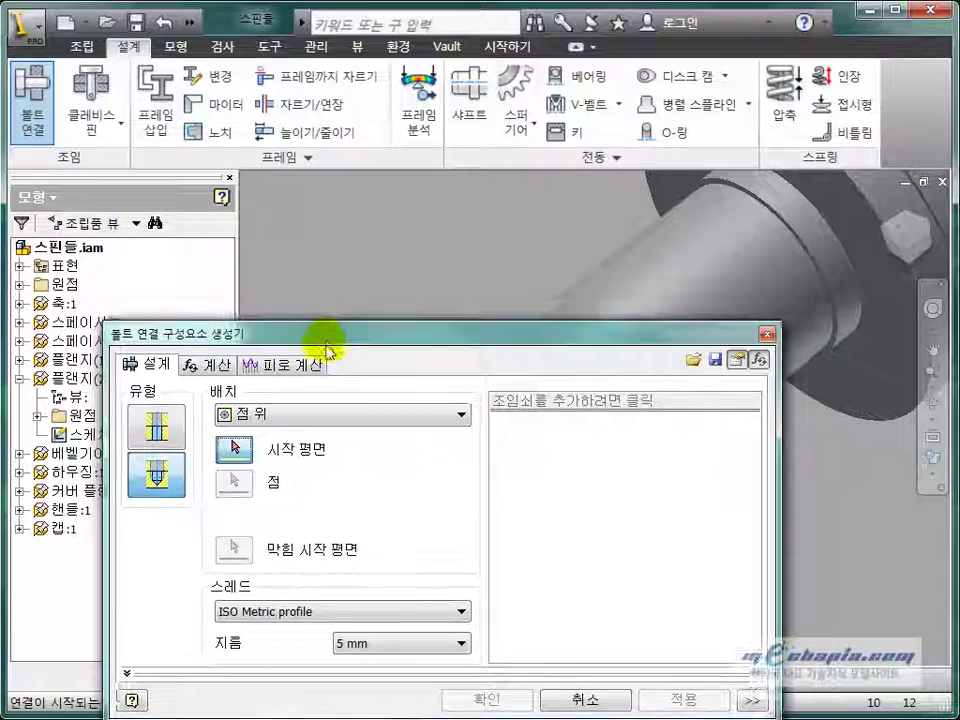
- Pick the flange start face, the sketch bolt points and the blind-hole start face
drag(316, 462, 320, 352)
scroll(487, 243, down, 3)
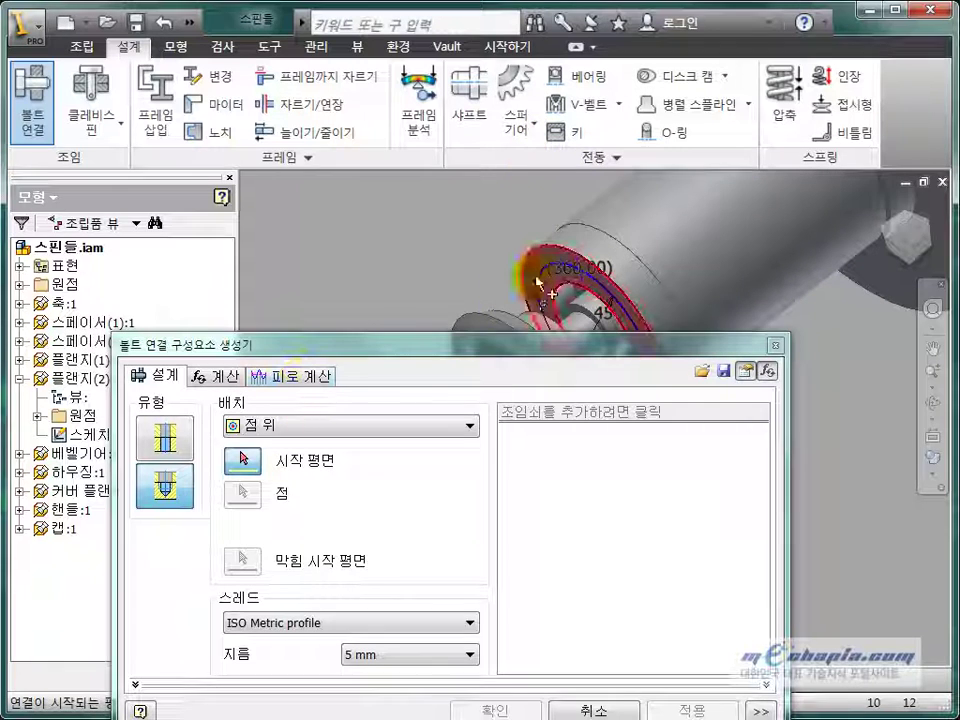
click(538, 280)
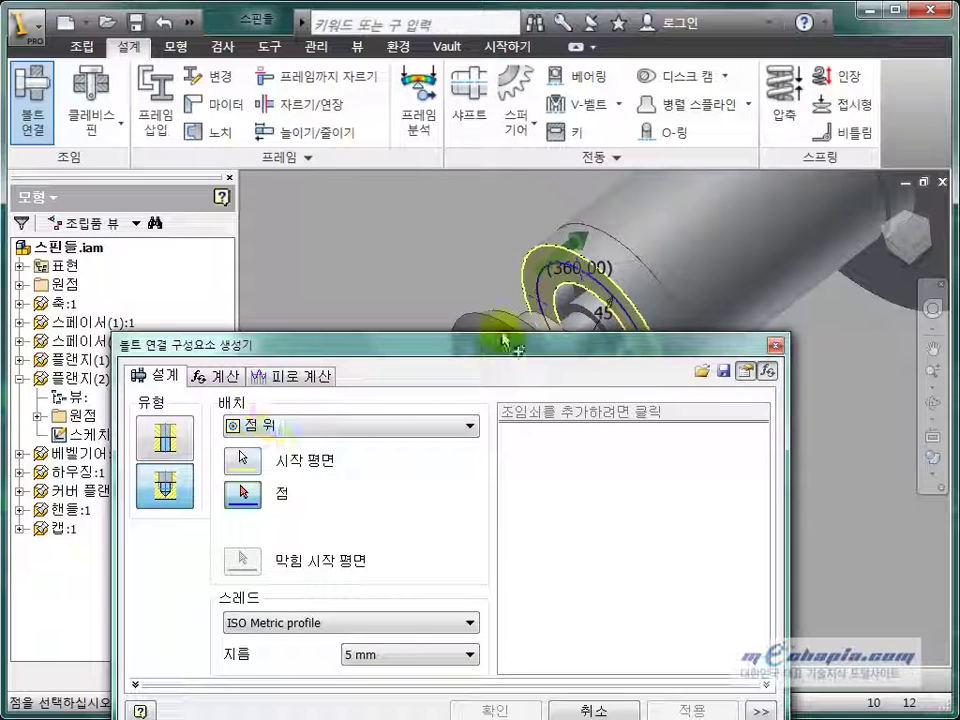
scroll(560, 290, up, 2)
click(569, 287)
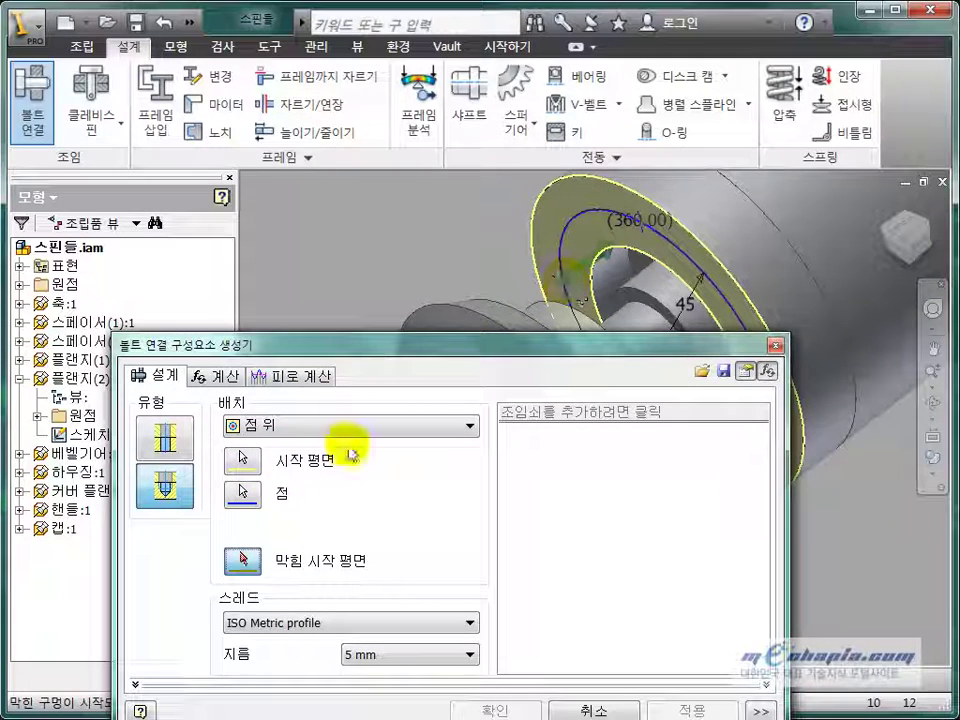
click(565, 170)
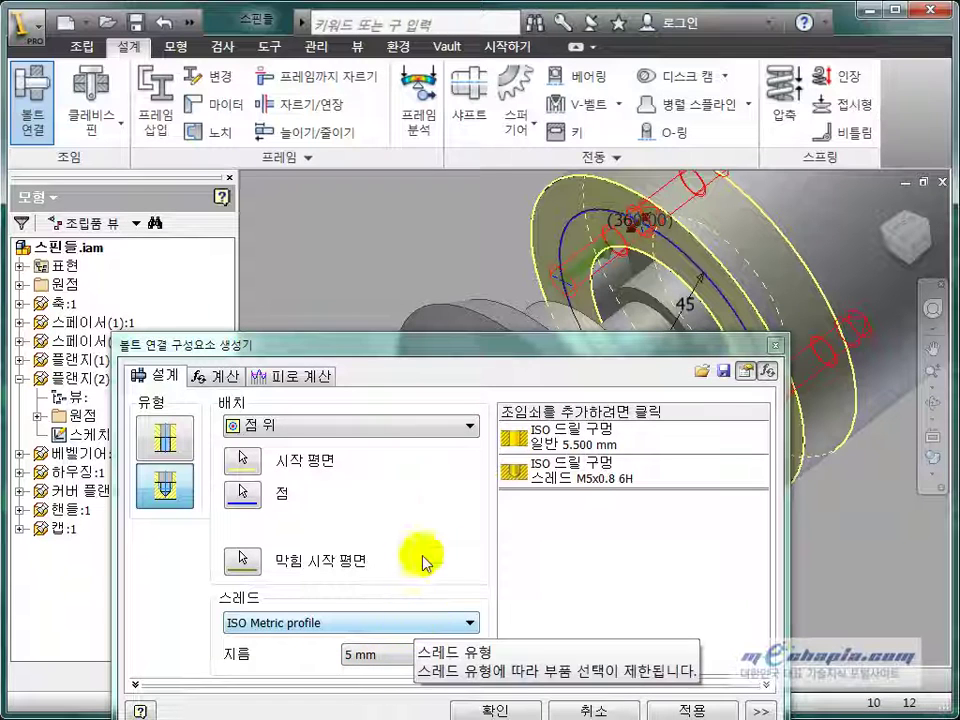
- Add a KS B 1003 M5x20 socket-head bolt with KS B 1324 and KS B 1326 washers
click(578, 411)
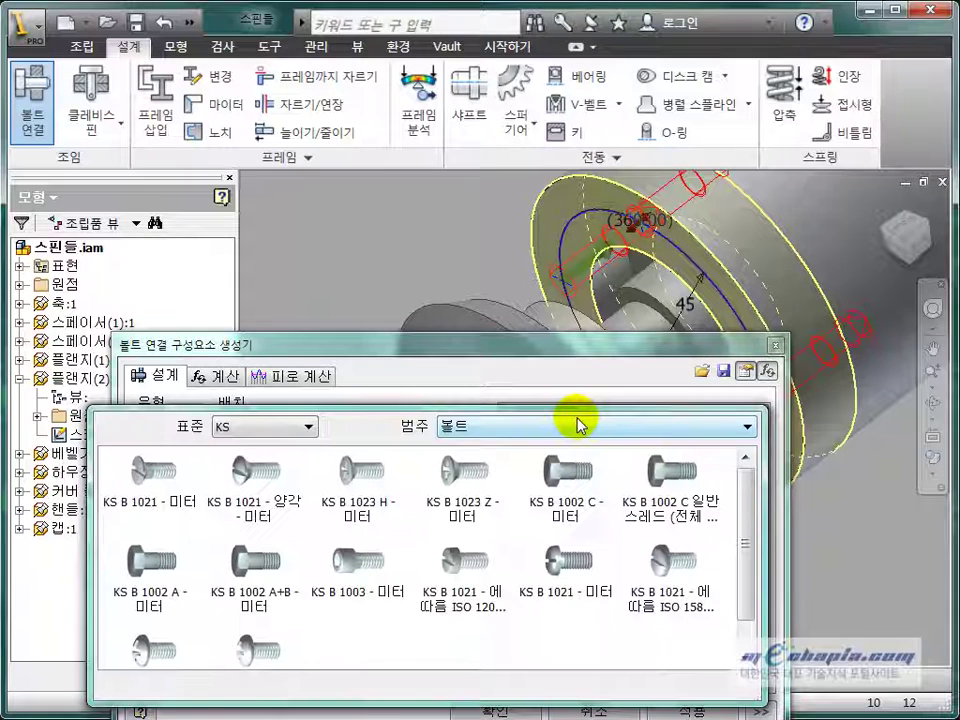
click(444, 428)
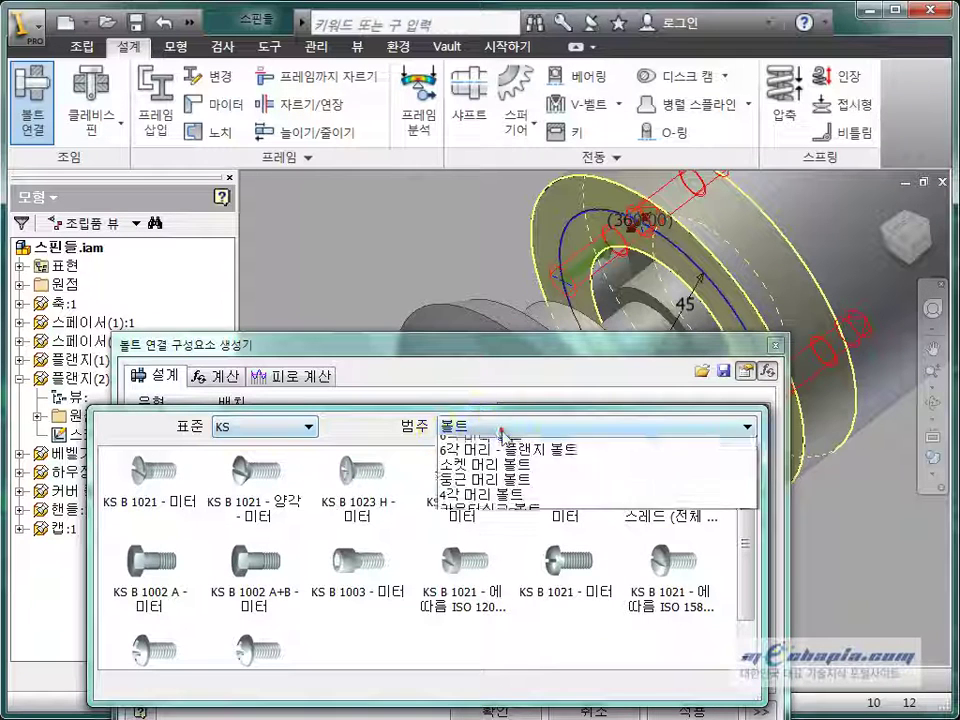
click(497, 490)
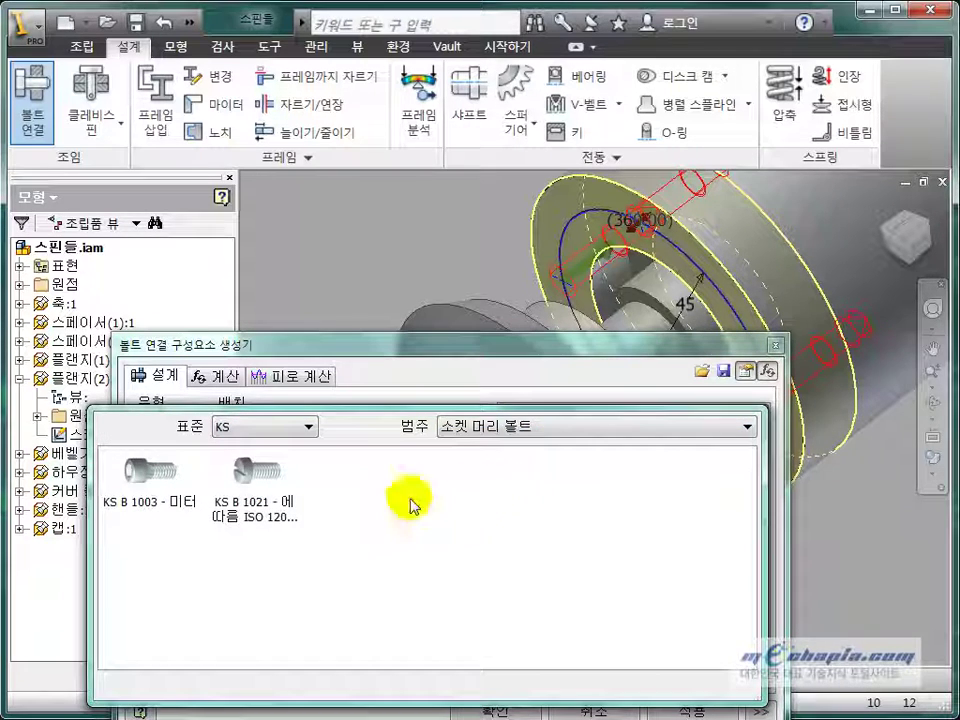
click(122, 500)
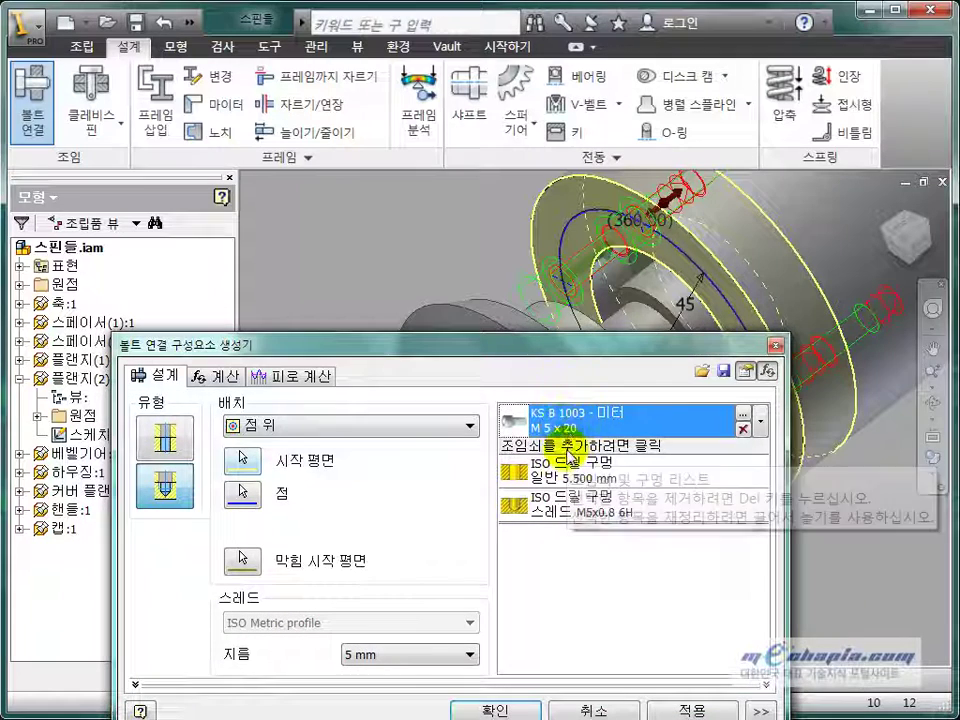
click(568, 455)
click(148, 503)
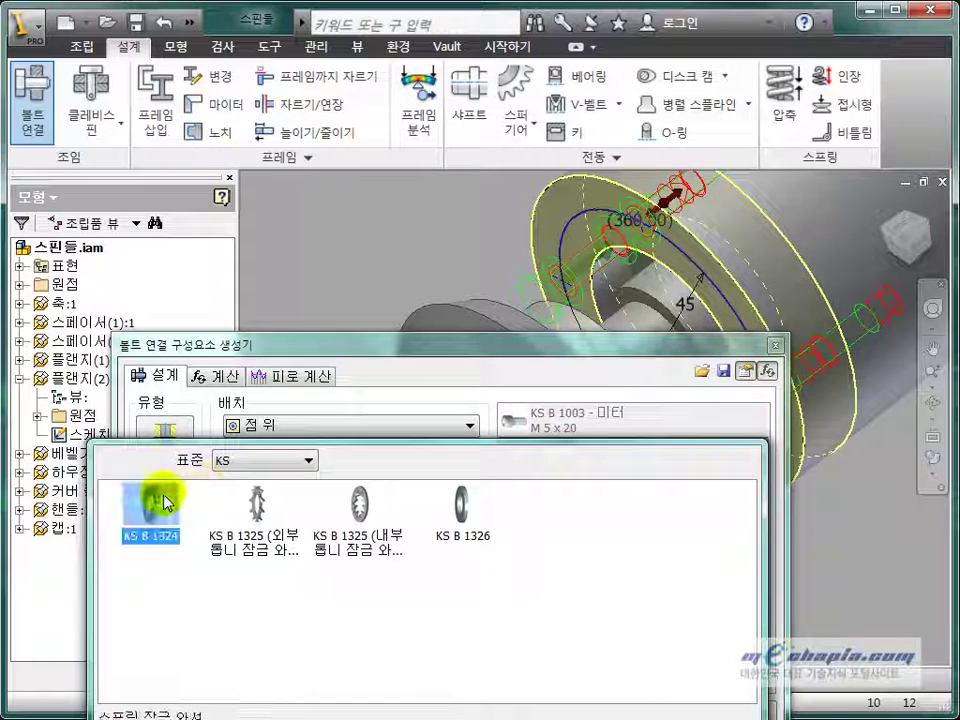
click(574, 481)
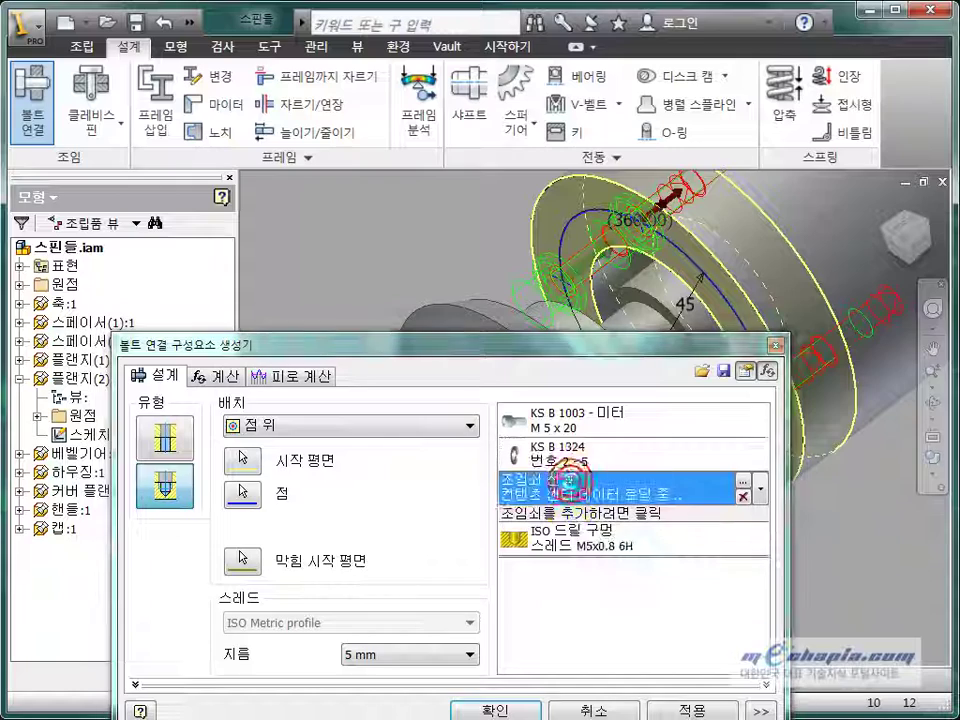
click(461, 522)
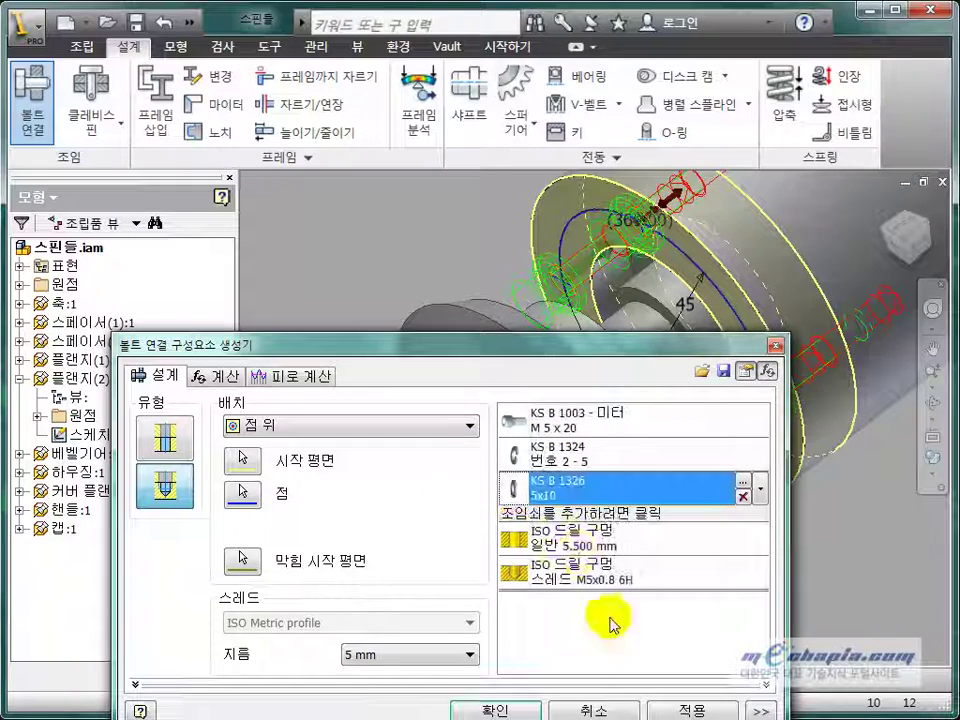
shift+middle_drag(821, 439, 625, 345)
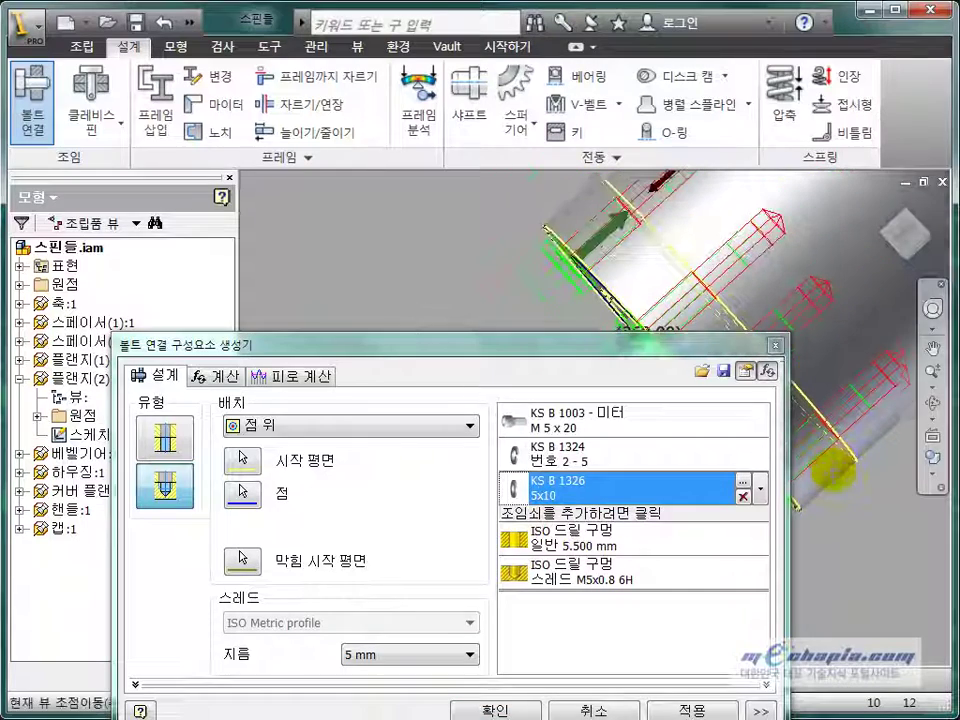
click(531, 708)
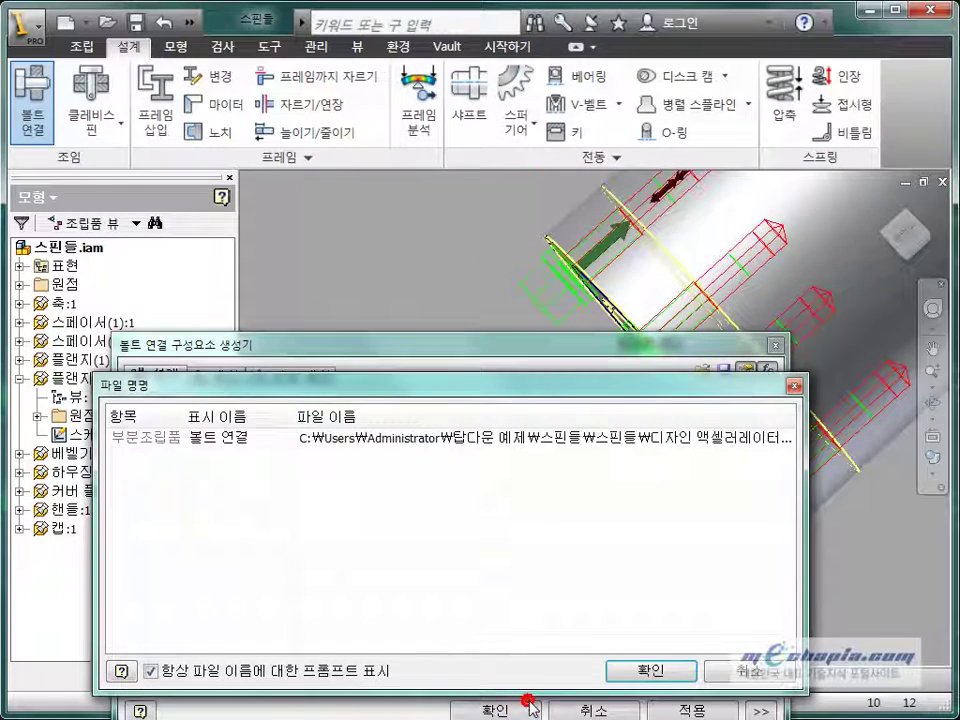
click(651, 672)
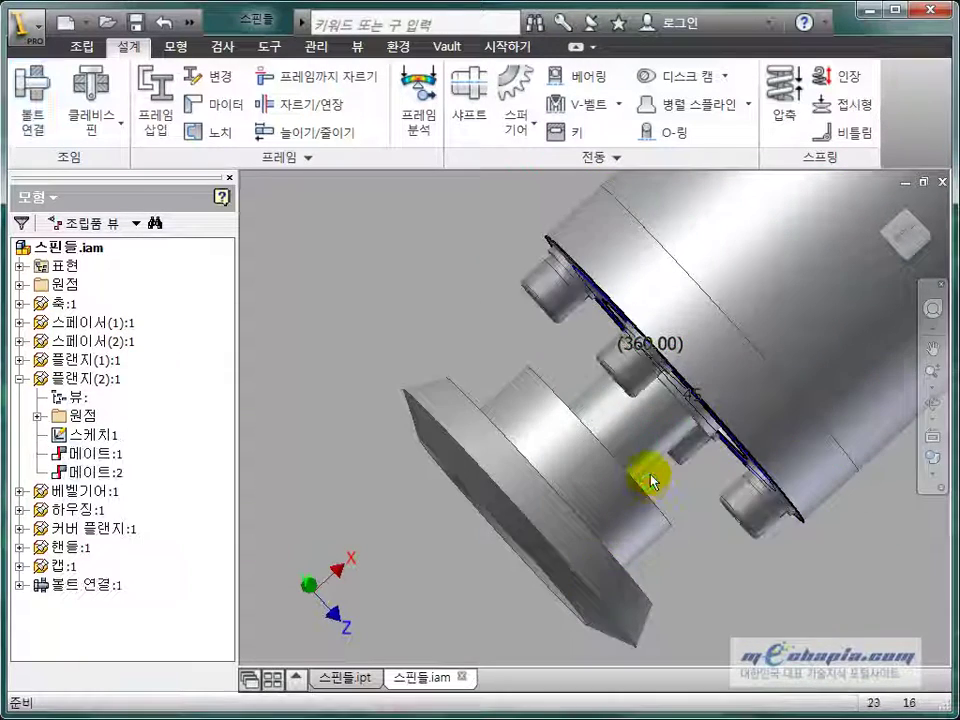
- Hide Sketch1 on Flange(2) by clearing its Visibility
mouse_move(643, 463)
shift+middle_down()
mouse_move(675, 407)
mouse_move(630, 437)
mouse_move(638, 439)
shift+middle_up()
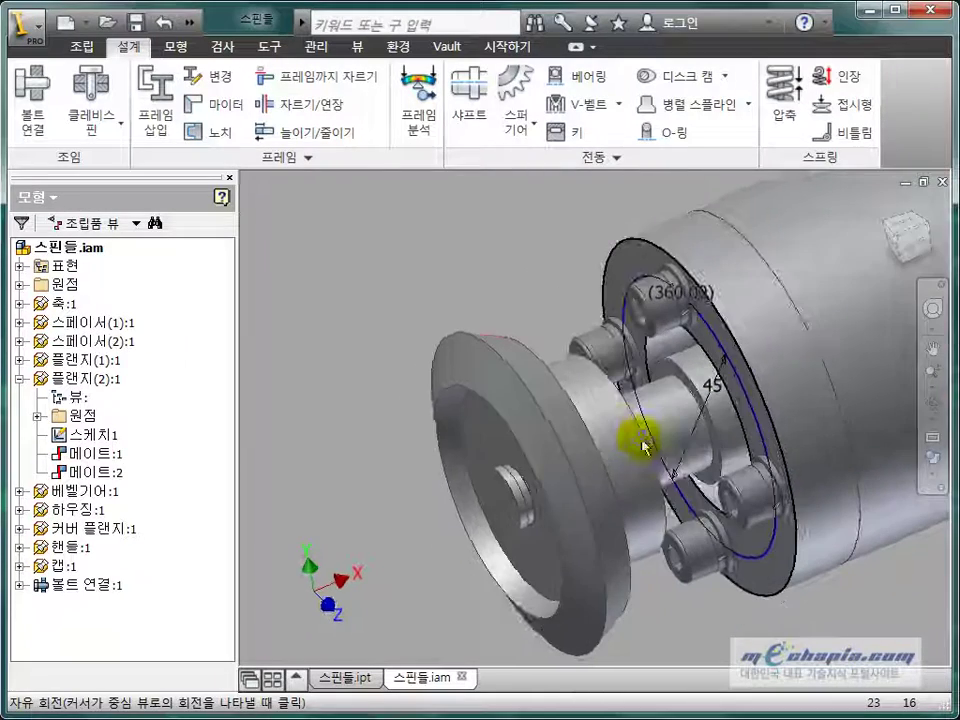
right_click(85, 437)
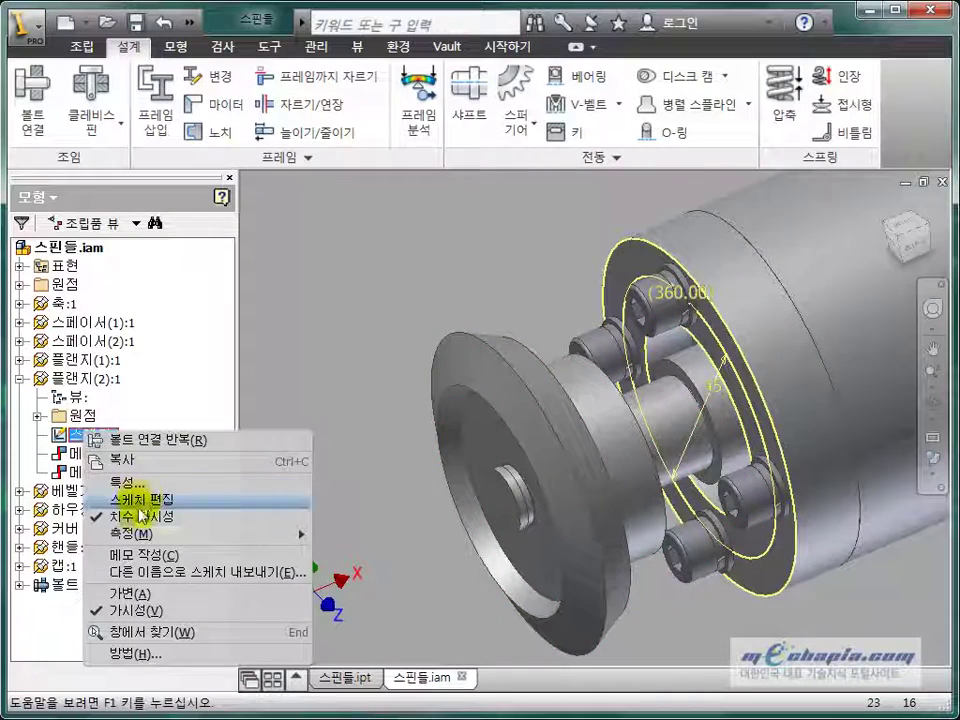
click(130, 609)
- Orbit and zoom toward the handwheel end, then bring up the flange's context options
mouse_move(440, 355)
shift+middle_down()
mouse_move(504, 381)
mouse_move(488, 386)
mouse_move(549, 385)
mouse_move(506, 398)
shift+middle_up()
scroll(518, 390, down, 3)
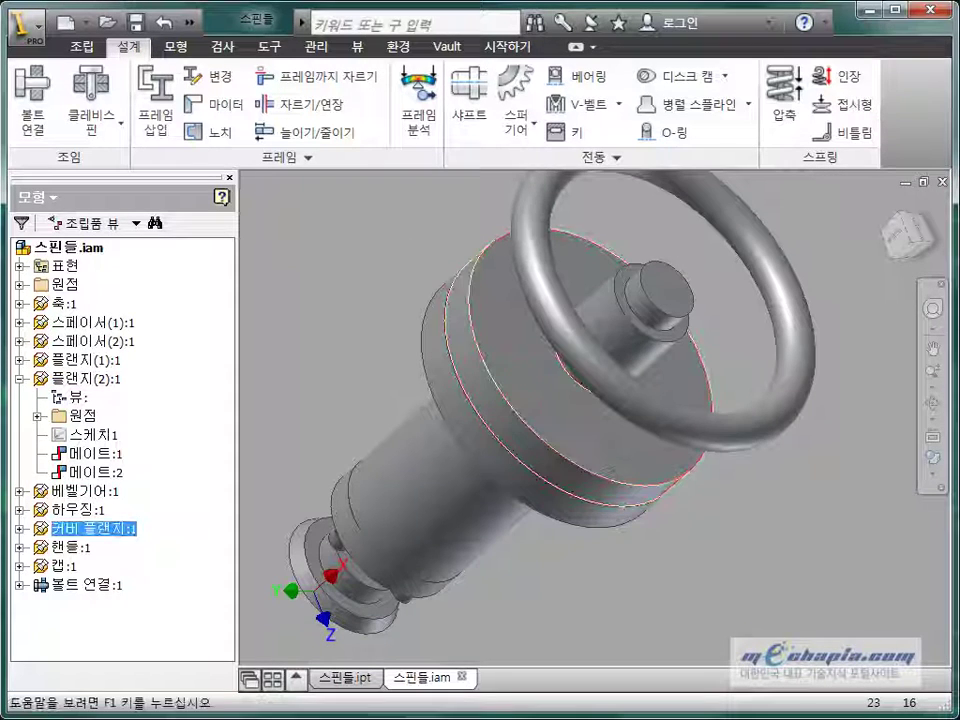
right_click(535, 390)
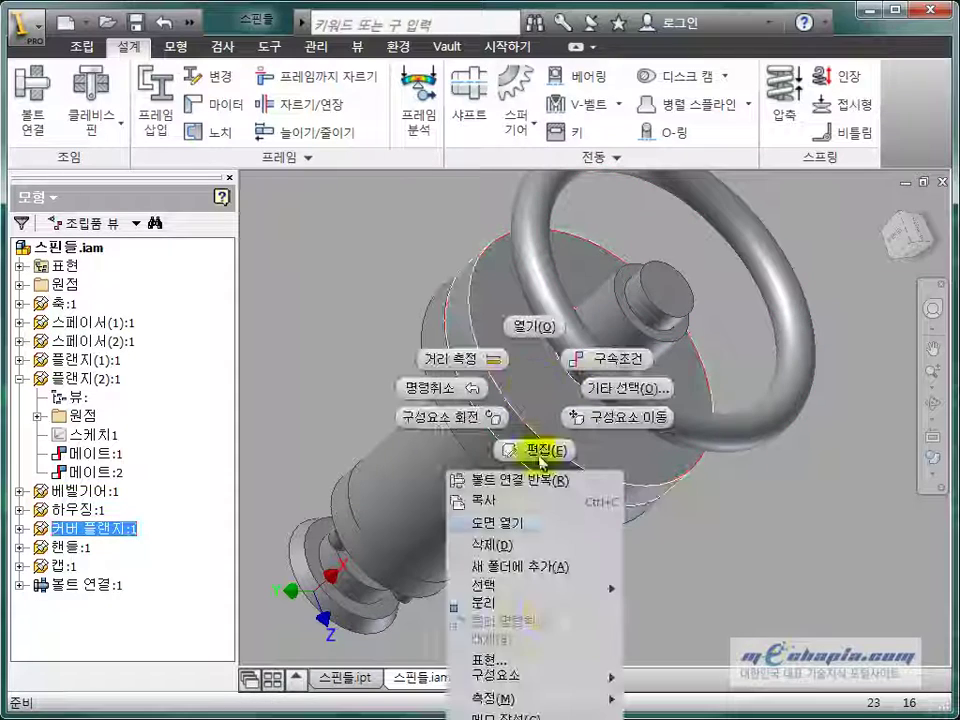
mouse_move(535, 420)
shift+middle_down()
mouse_move(587, 561)
mouse_move(628, 476)
mouse_move(681, 510)
shift+middle_up()
scroll(583, 553, down, 3)
scroll(671, 440, up, 2)
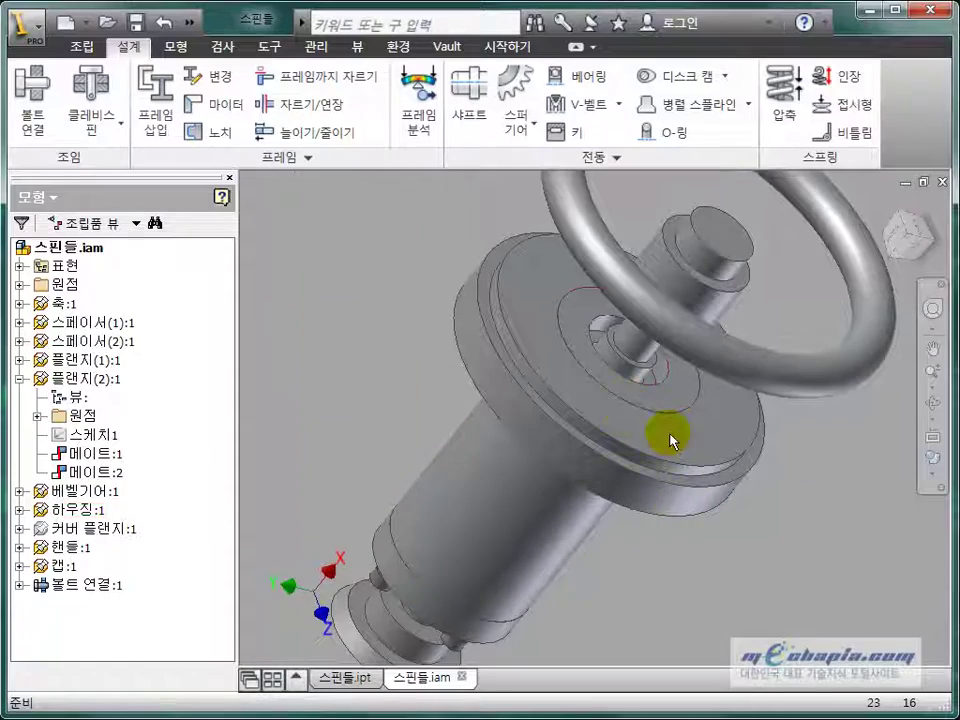
- Edit Flange(1) in place and sketch a 45 mm circle centred on the origin
double_click(614, 393)
scroll(617, 385, down, 5)
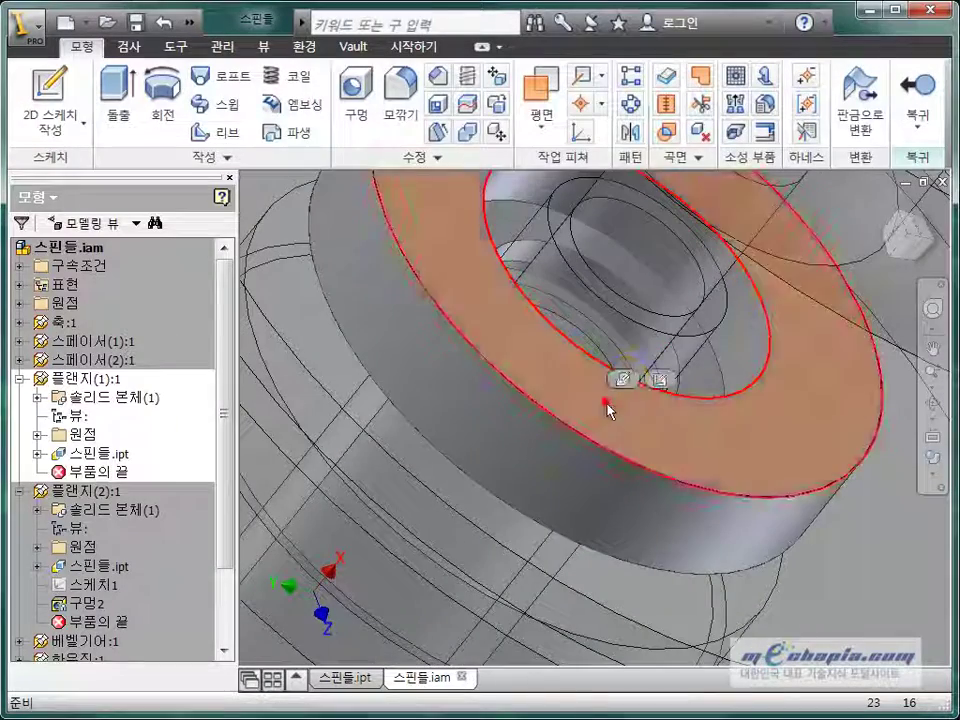
click(660, 379)
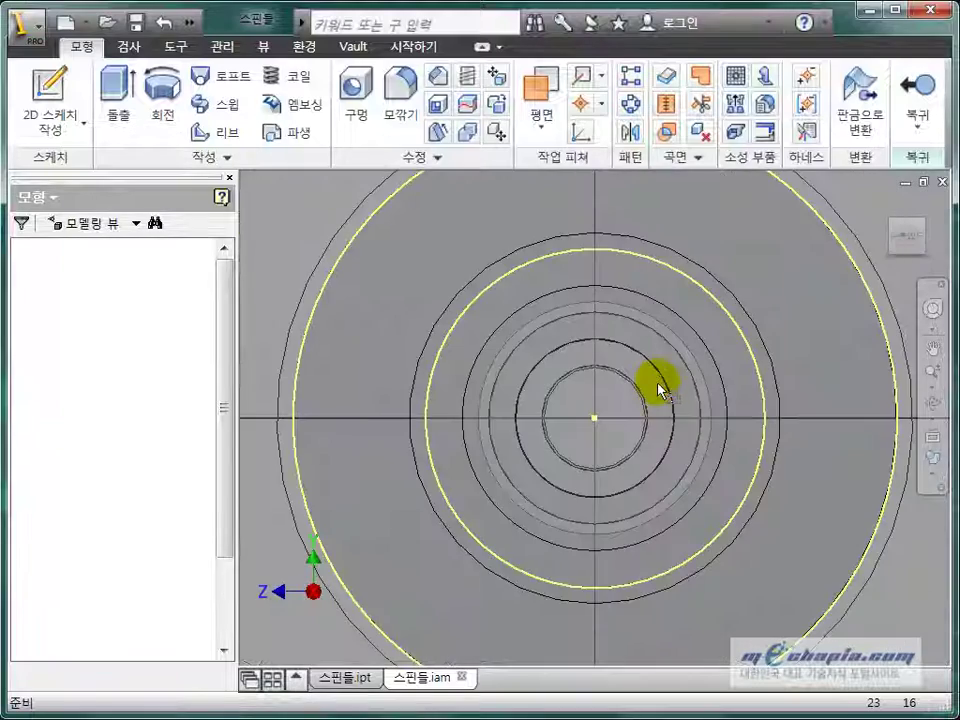
key(c)
click(595, 418)
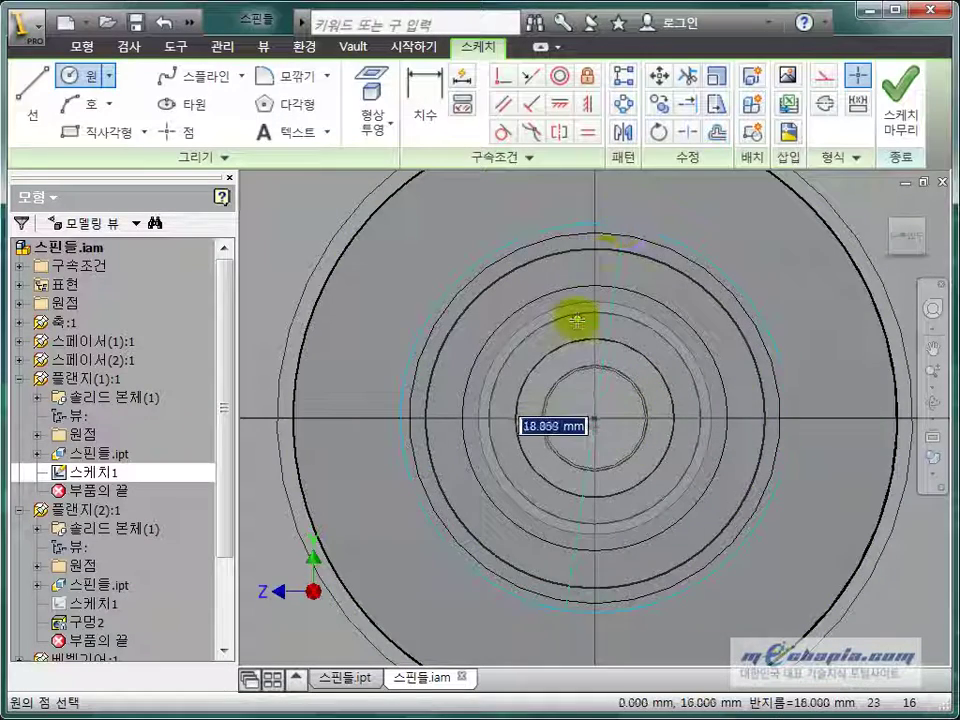
text(45)
key(Return)
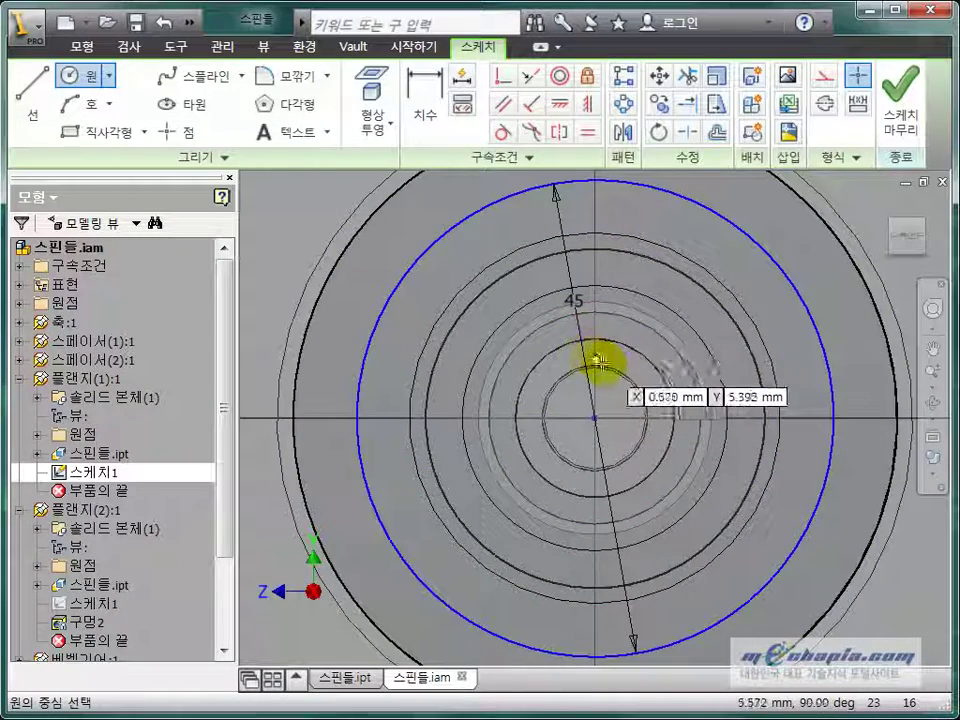
key(Escape)
- Place a point at the circle's top, constrained vertically above the centre
middle_drag(608, 372, 623, 421)
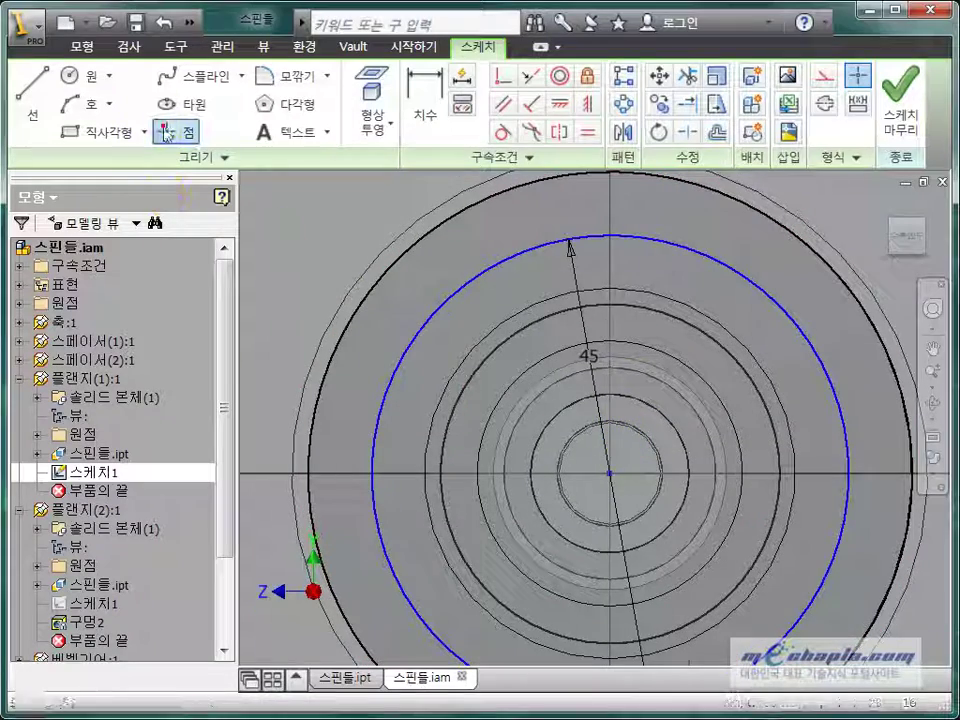
click(611, 236)
click(611, 172)
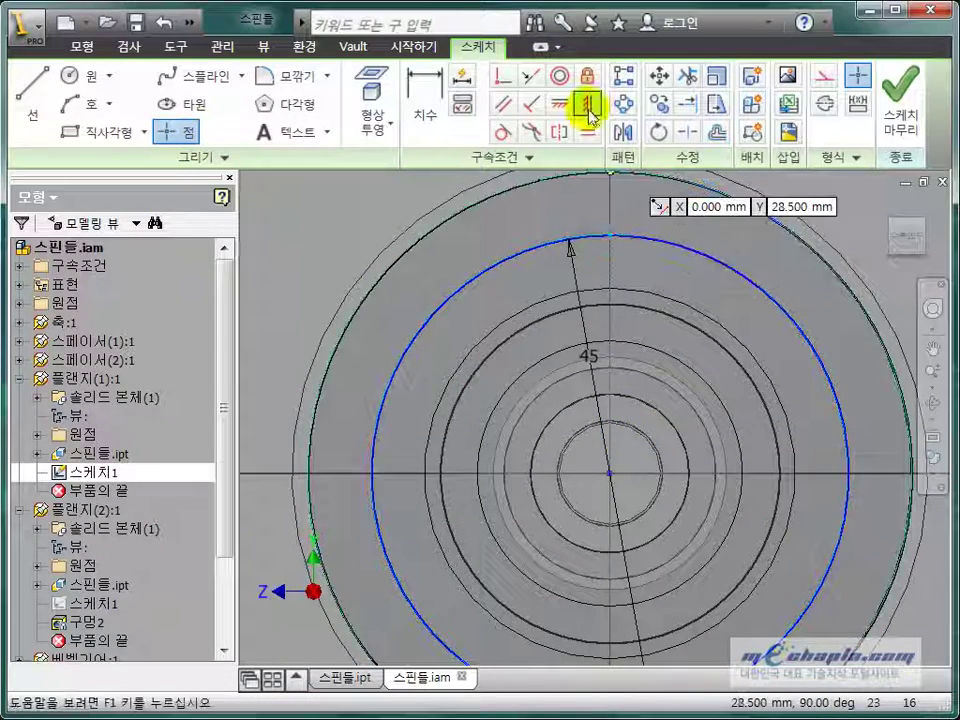
click(590, 112)
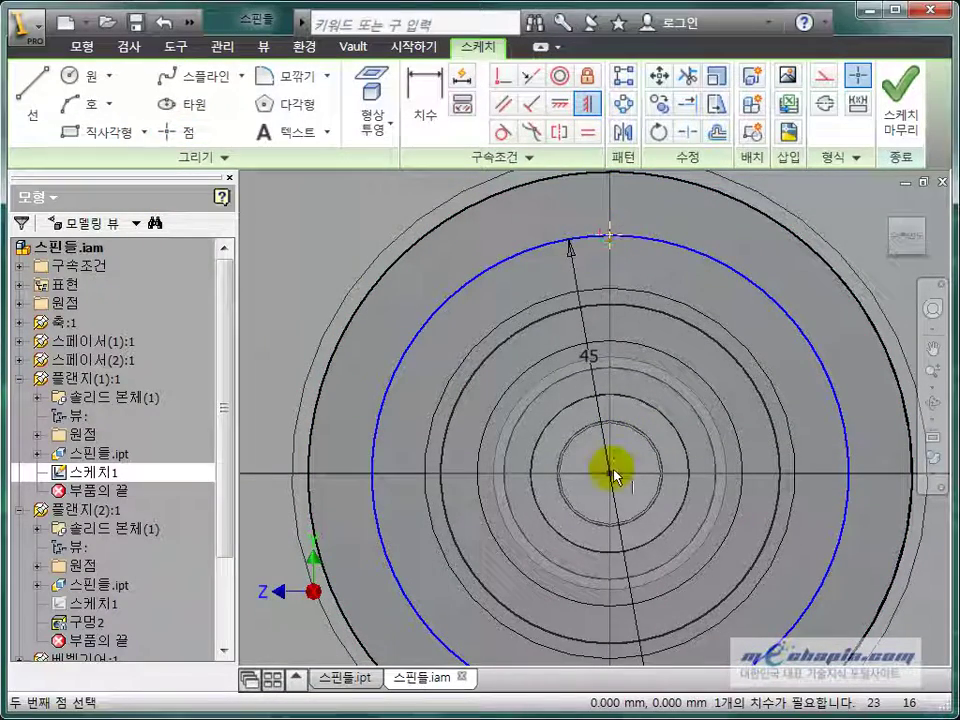
- Circular-pattern the top point six times through 360° around the circle centre
scroll(659, 436, down, 3)
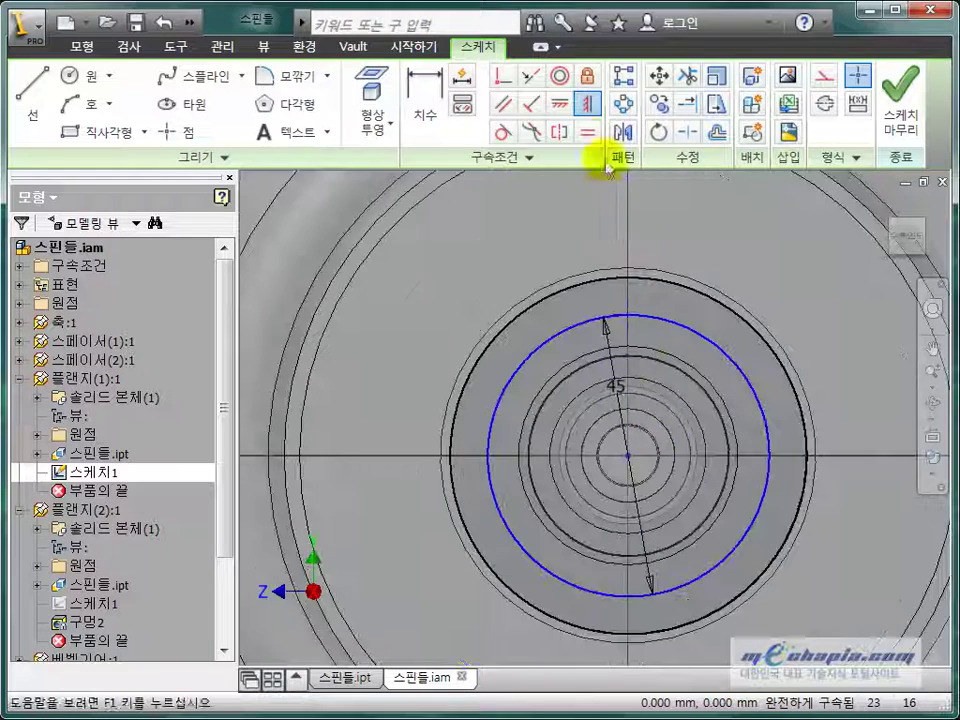
click(622, 103)
click(629, 318)
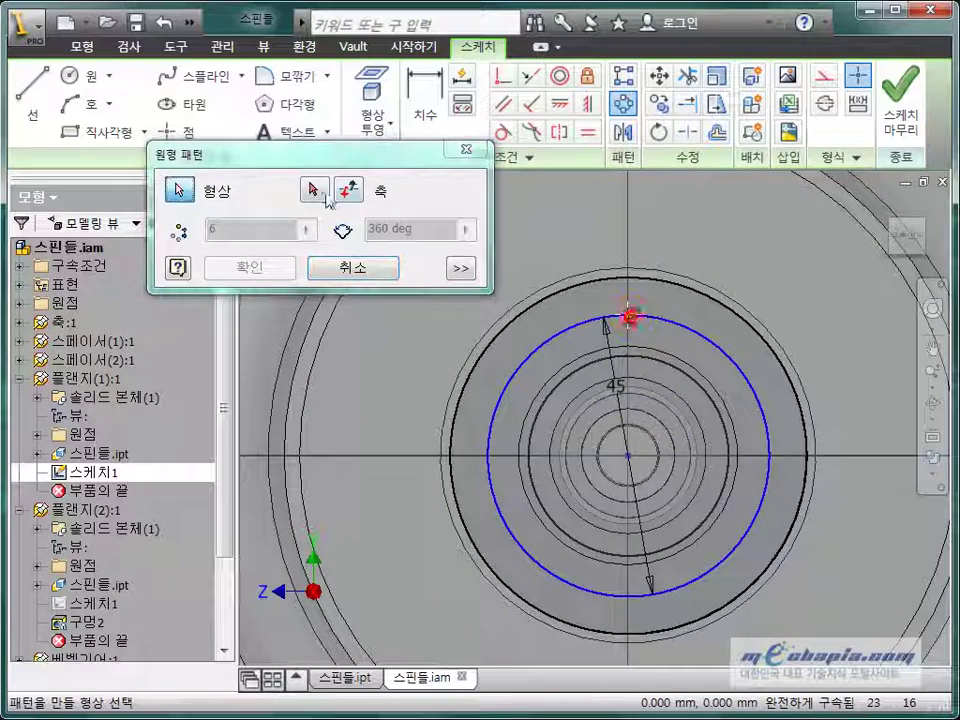
click(629, 459)
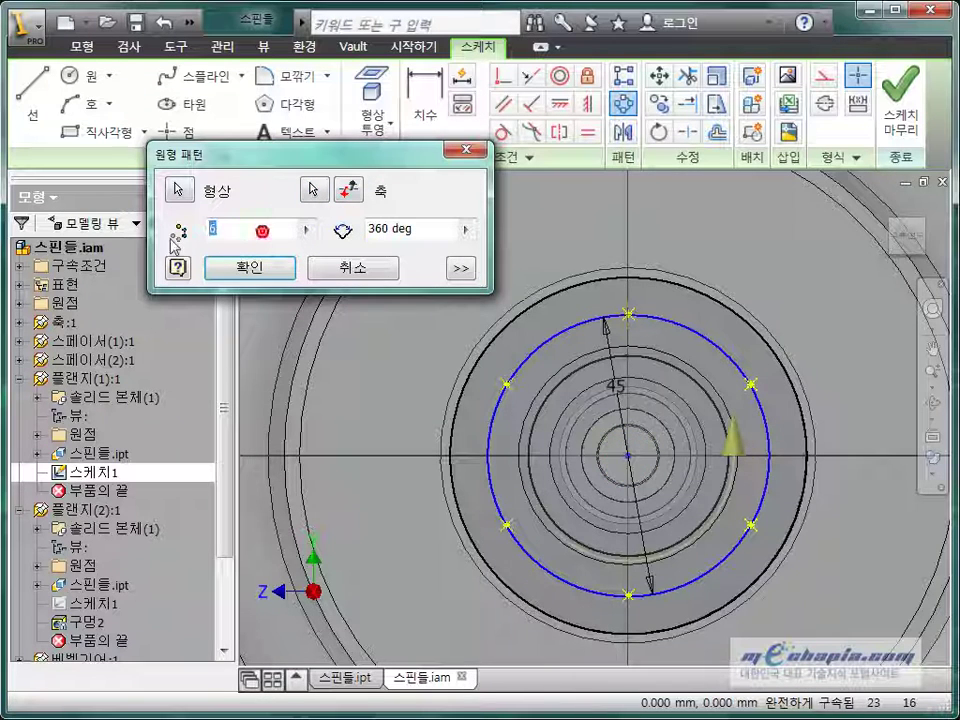
click(261, 229)
text(4)
key(Return)
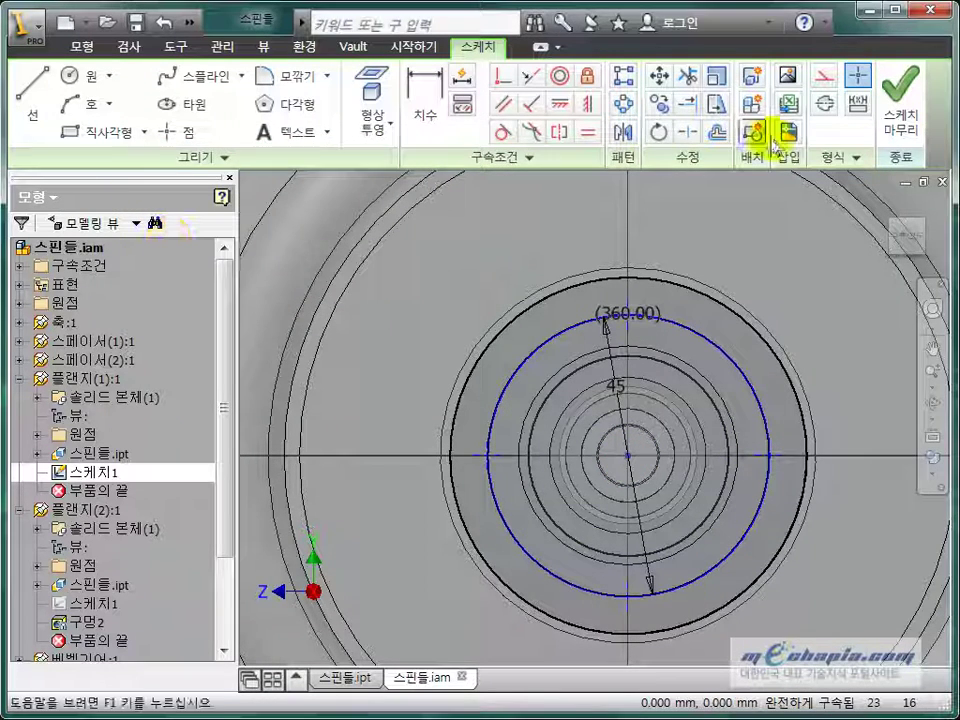
- Finish the sketch, start a Bolted Connection, and pick the flange face and sketch point
click(896, 96)
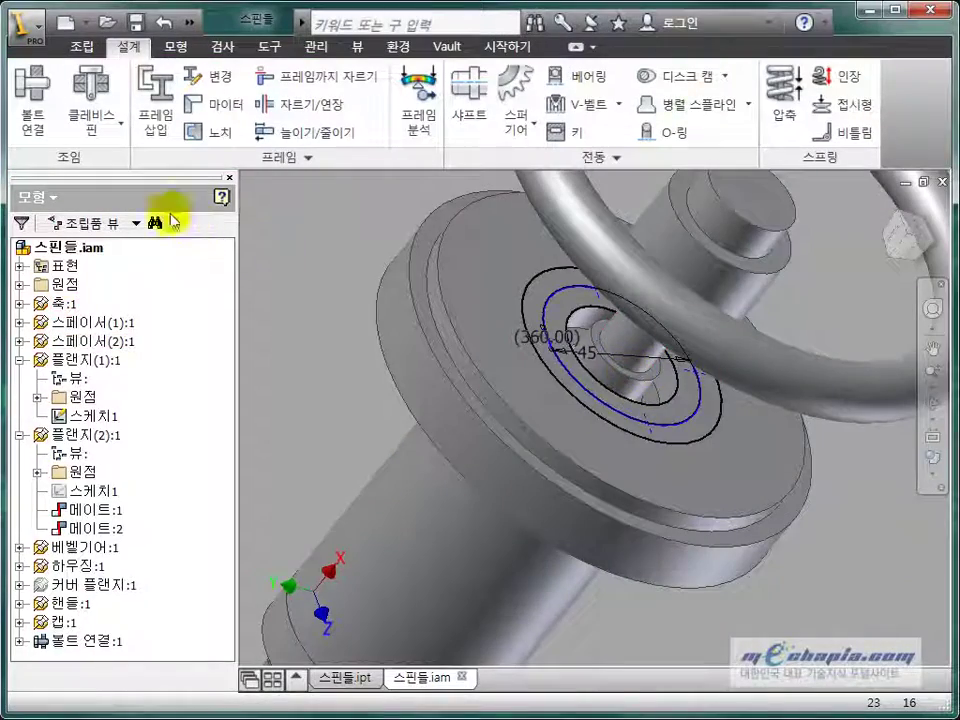
click(30, 88)
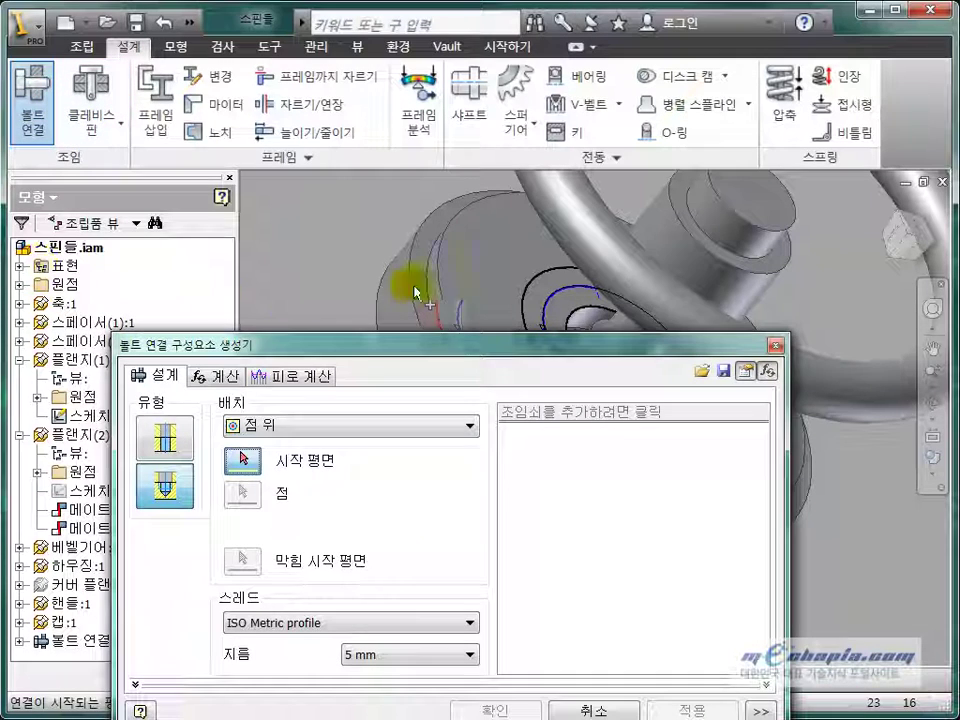
shift+middle_drag(566, 300, 566, 236)
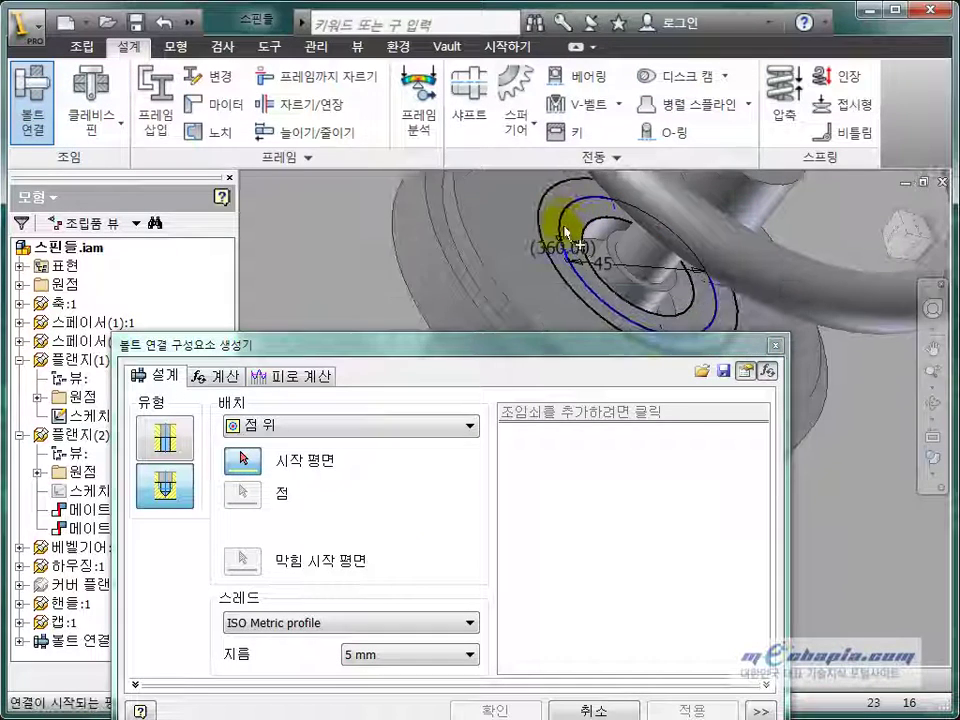
click(566, 236)
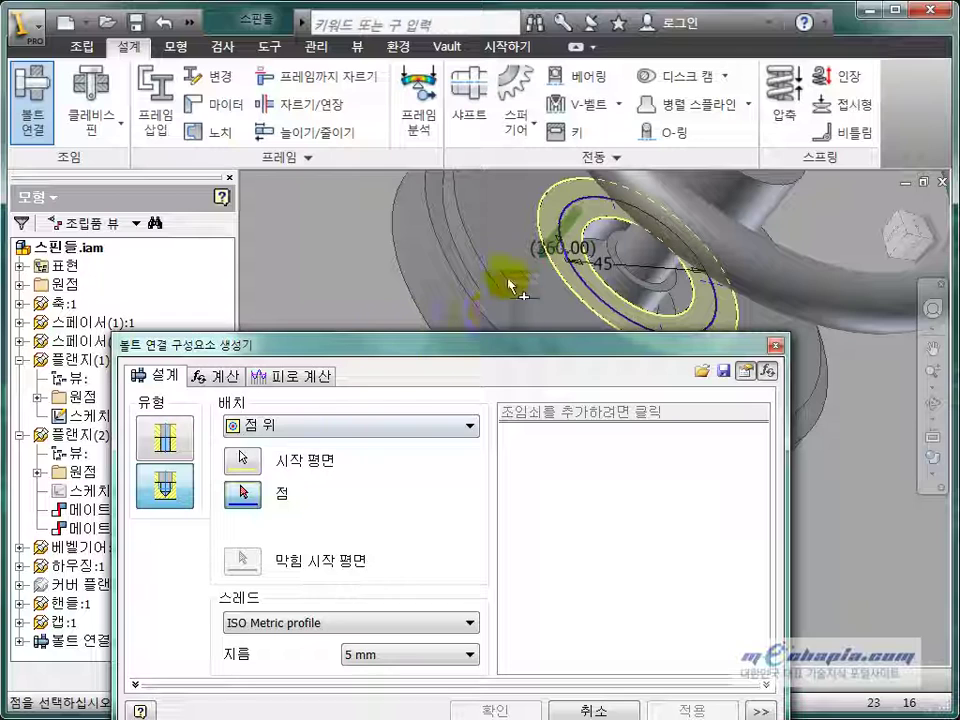
click(572, 262)
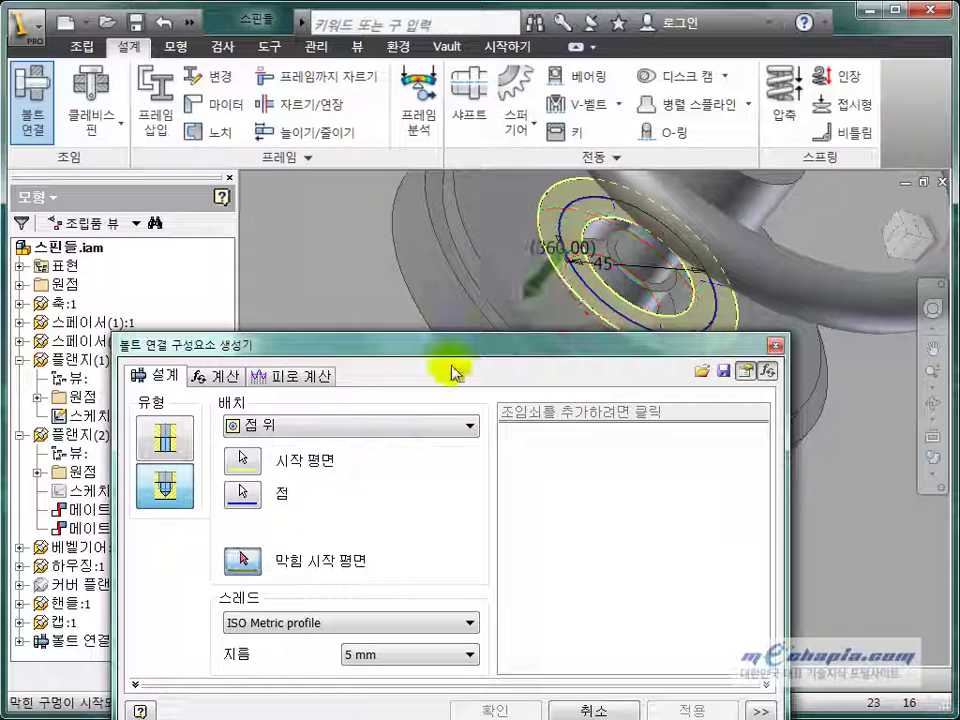
- Switch to wireframe display and pick the housing face where the threaded holes start
shift+middle_drag(452, 369, 602, 272)
drag(572, 345, 312, 471)
shift+middle_drag(400, 400, 567, 336)
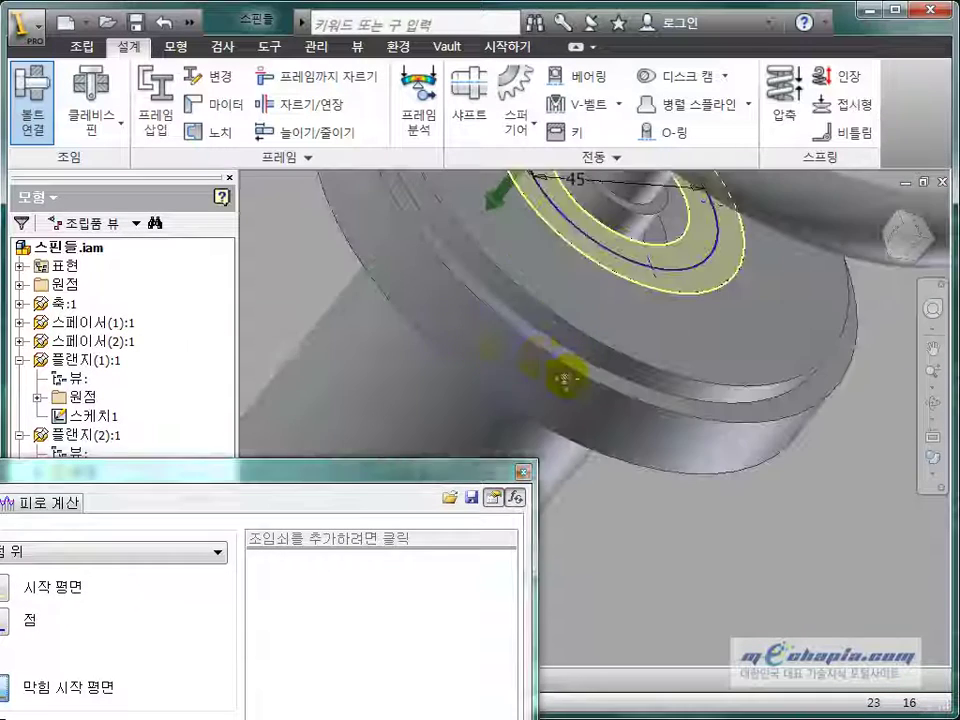
scroll(561, 379, up, 5)
shift+middle_drag(636, 399, 641, 343)
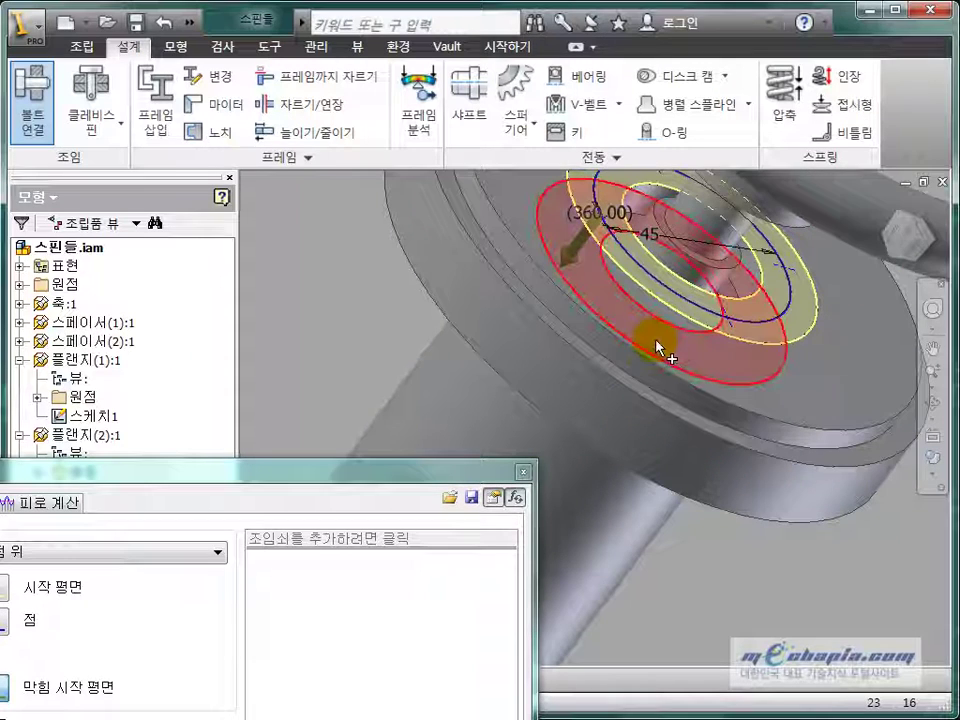
click(931, 452)
click(755, 579)
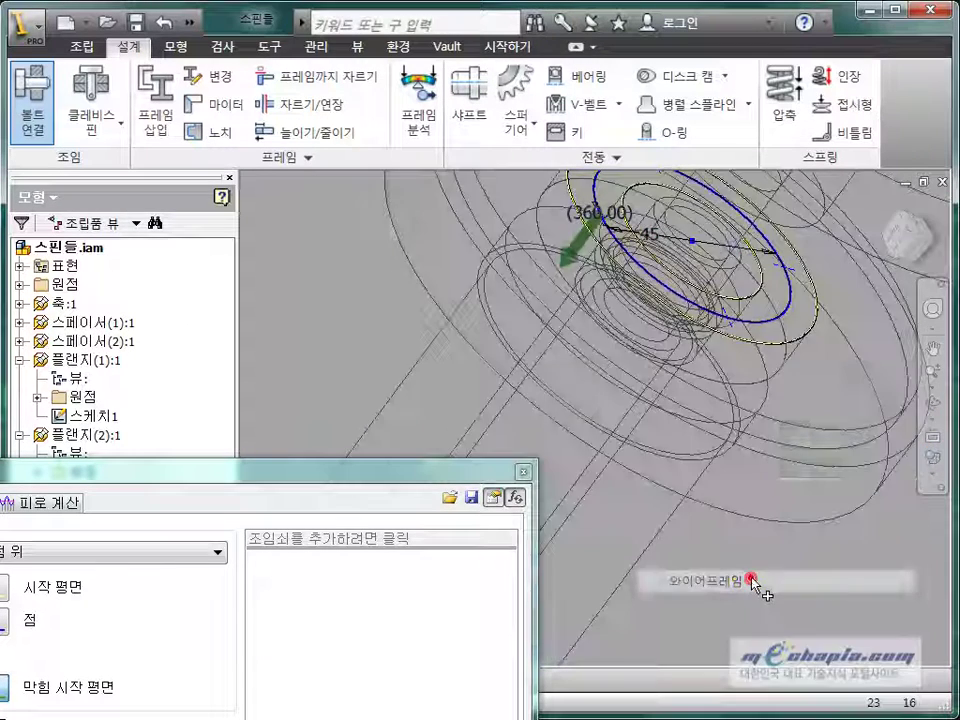
mouse_move(739, 568)
shift+middle_down()
mouse_move(747, 535)
mouse_move(735, 552)
shift+middle_up()
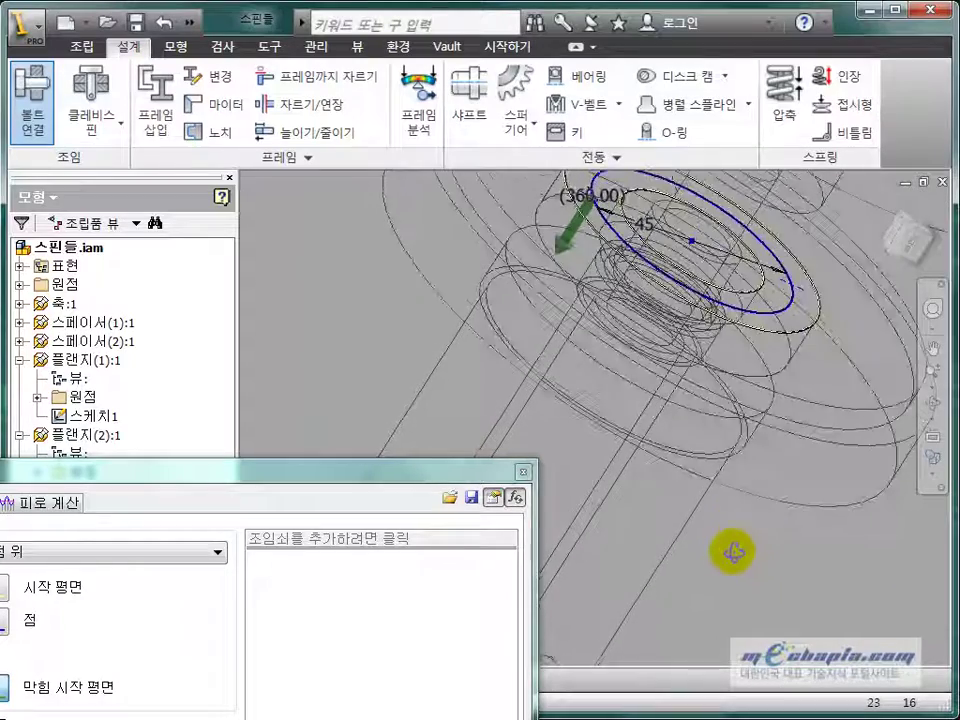
click(762, 362)
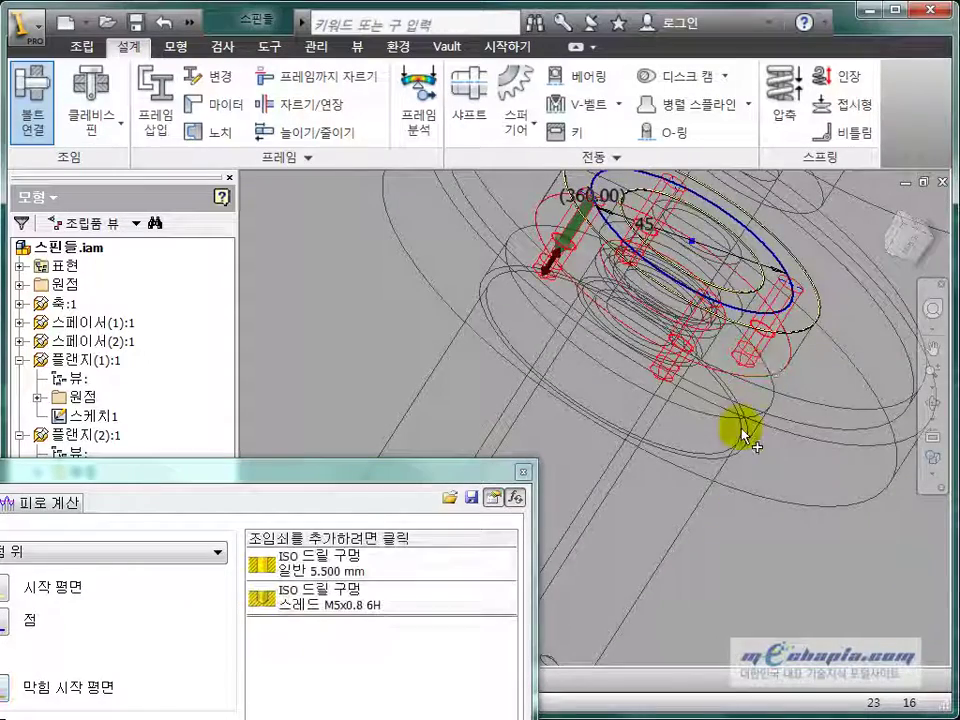
mouse_move(745, 428)
shift+middle_down()
mouse_move(762, 410)
mouse_move(735, 480)
mouse_move(750, 450)
mouse_move(696, 467)
mouse_move(735, 437)
mouse_move(733, 456)
shift+middle_up()
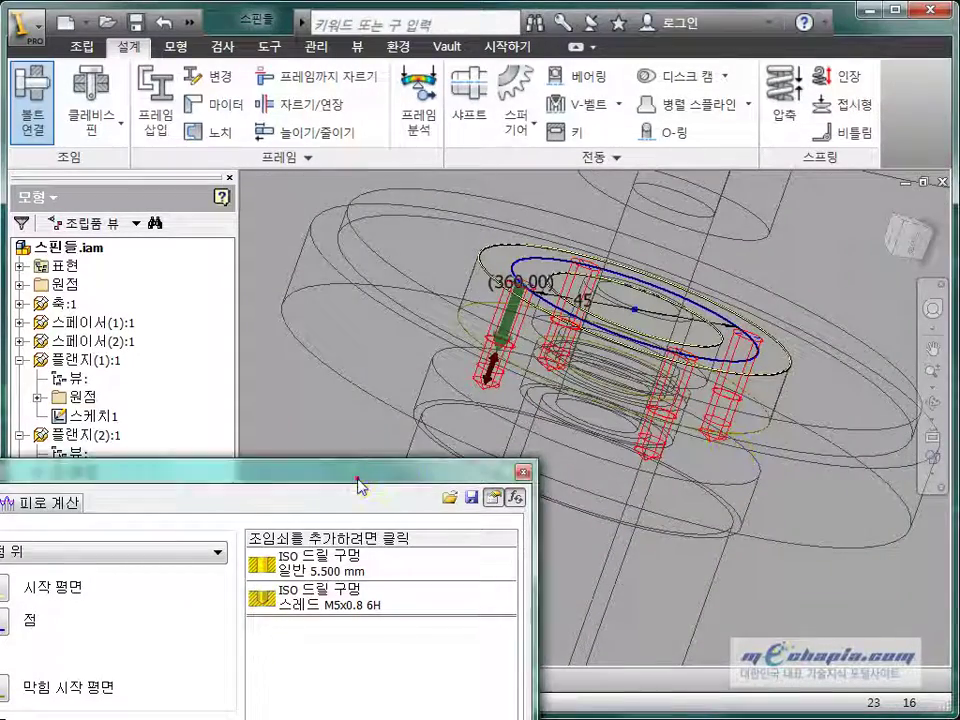
- Change the 5.5 mm clearance hole to an ISO 4762 socket head cap screw hole
drag(360, 476, 360, 266)
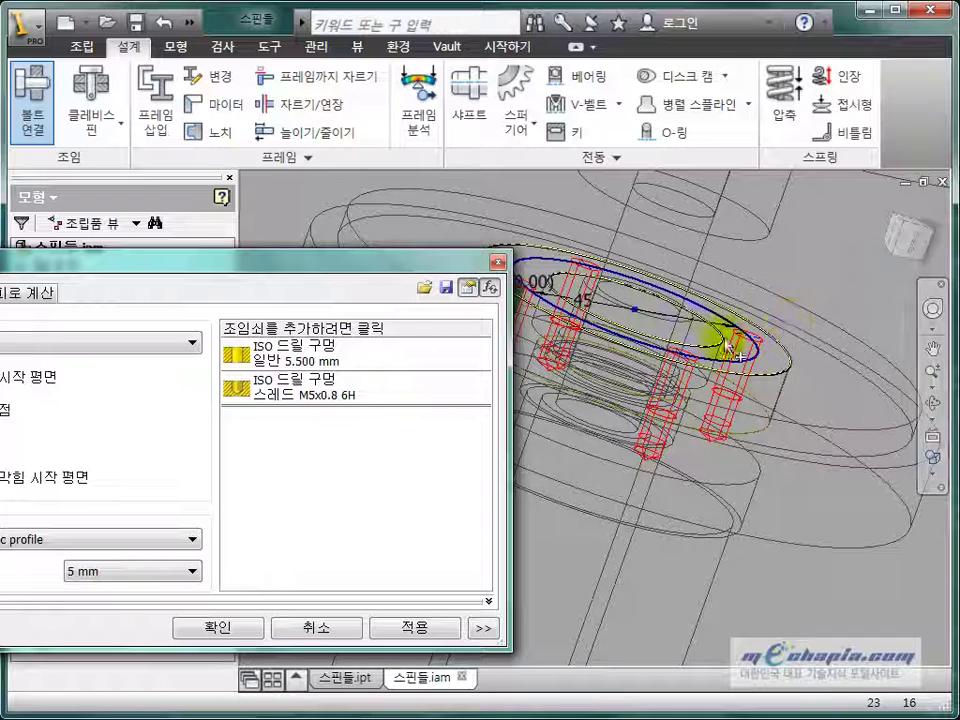
click(383, 366)
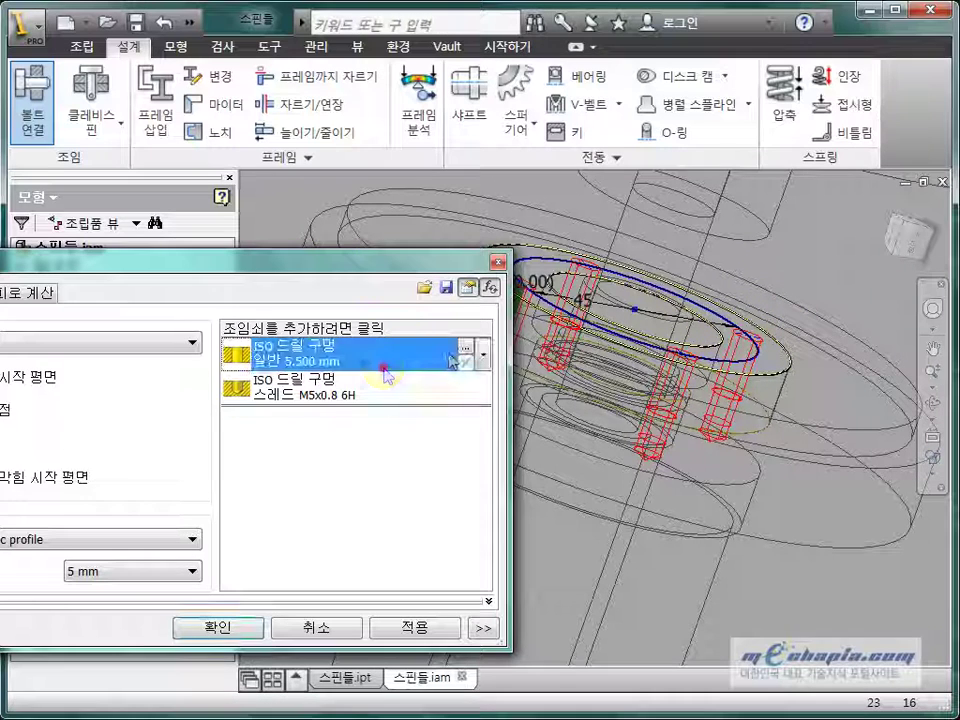
click(484, 350)
click(30, 515)
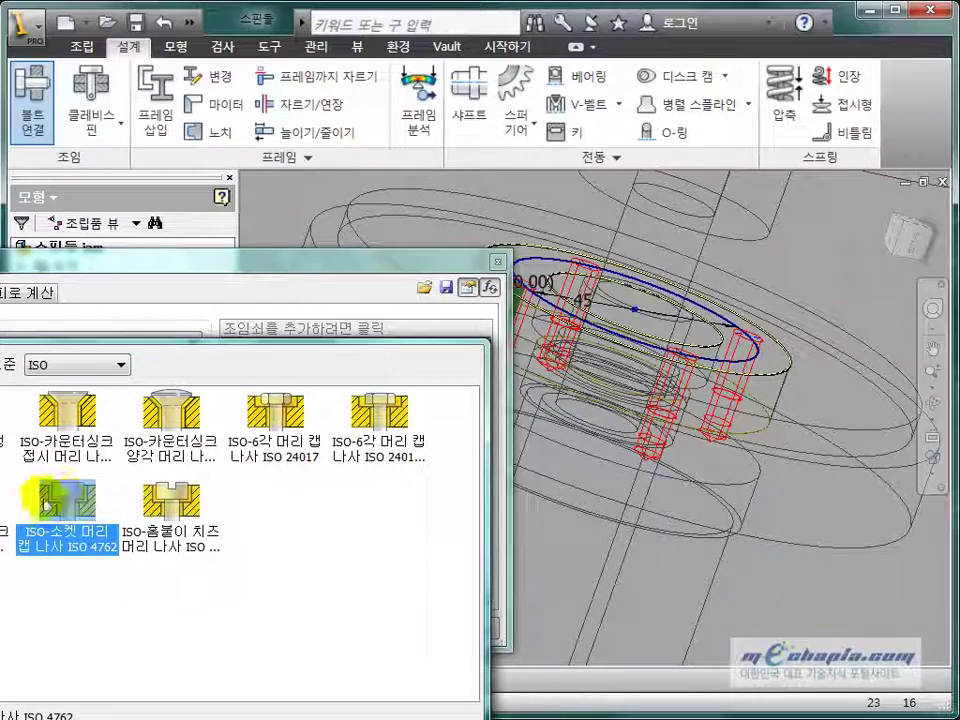
mouse_move(531, 450)
mouse_down()
mouse_move(648, 408)
mouse_move(639, 422)
mouse_up()
- Add a KS B 1003 M5x12 socket-head bolt and confirm the bolted connection
click(345, 328)
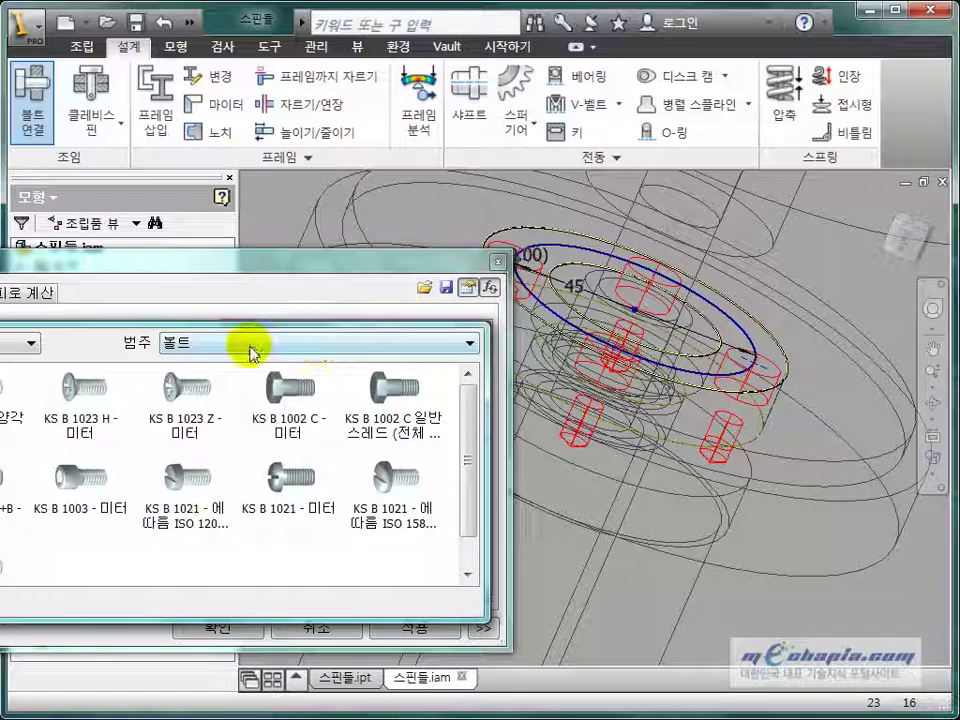
click(250, 345)
click(225, 403)
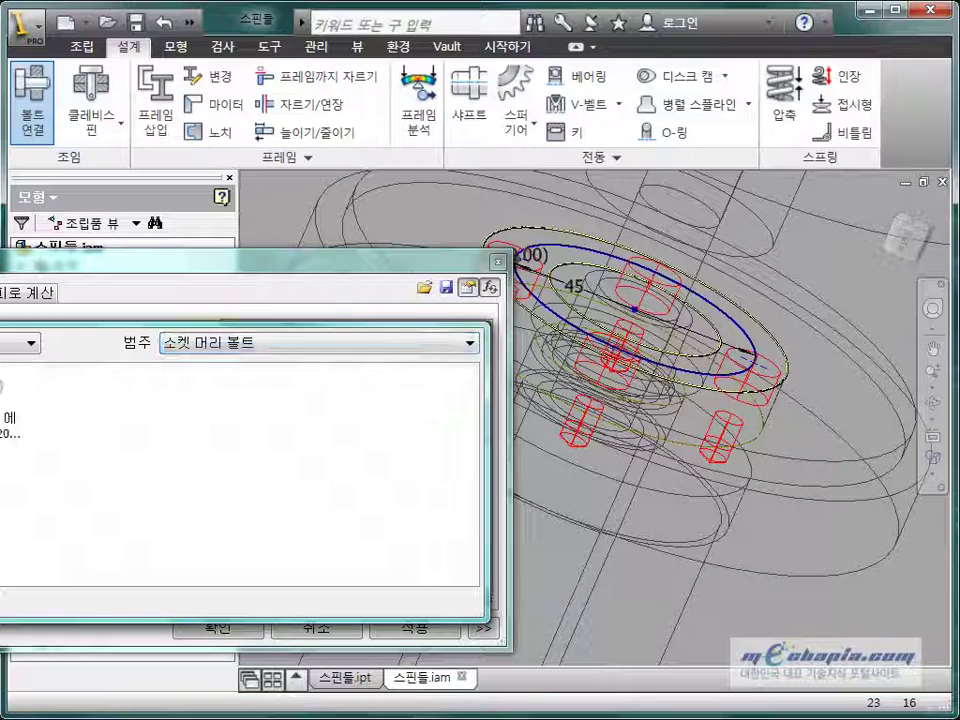
click(8, 420)
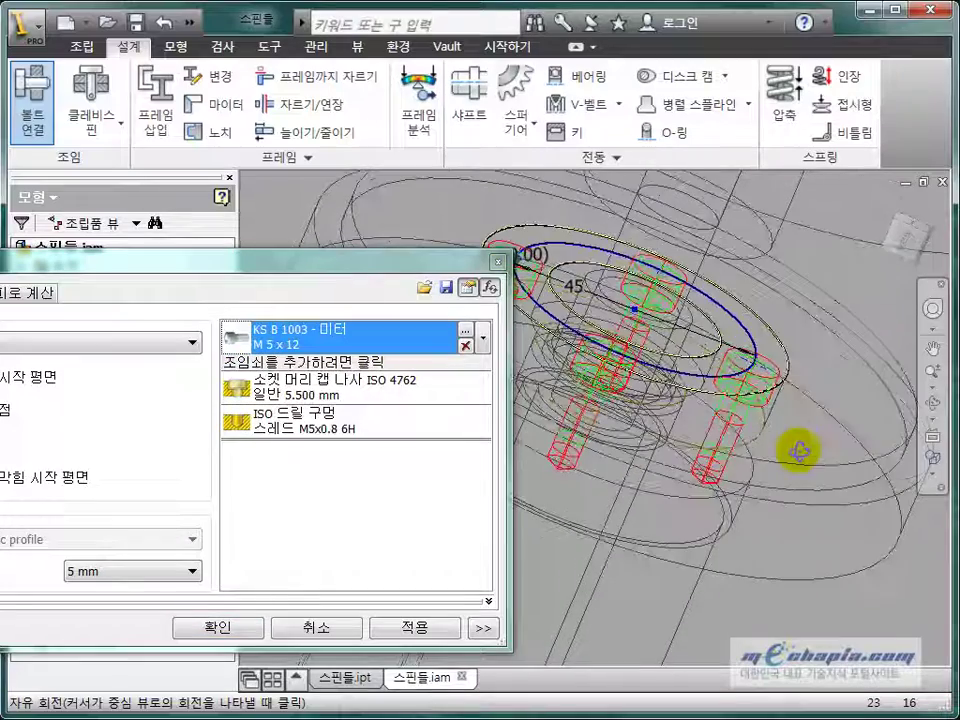
click(216, 628)
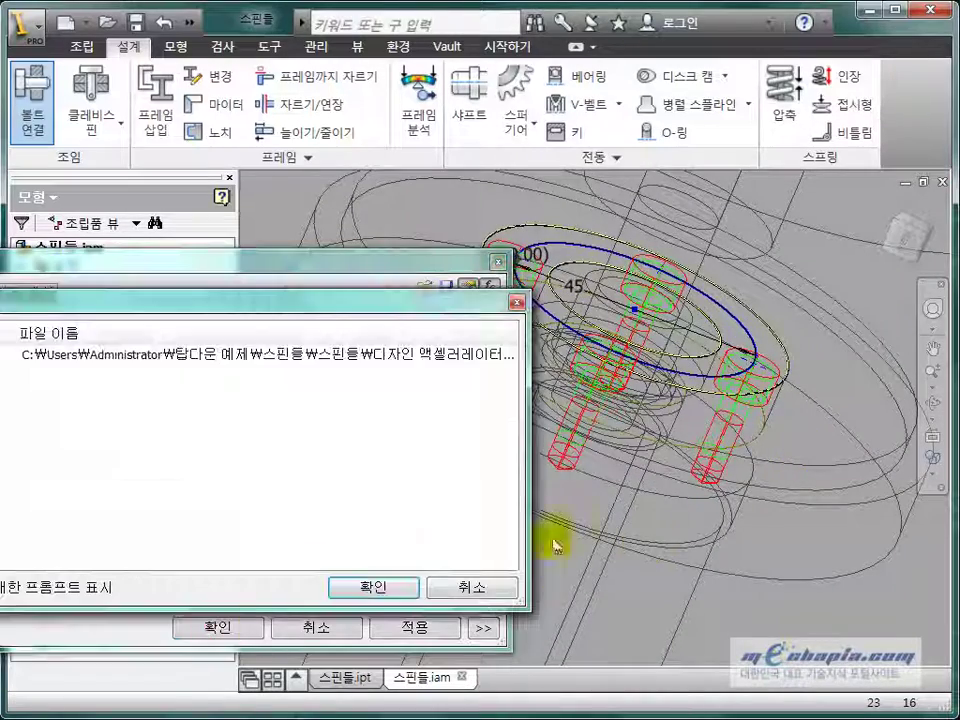
click(368, 583)
click(670, 498)
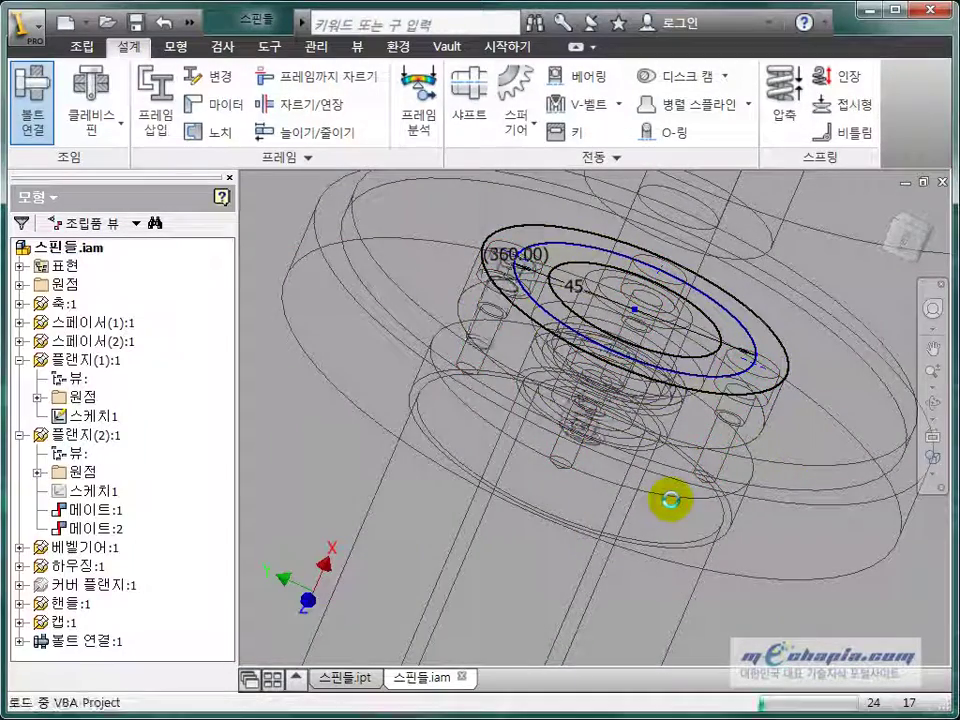
- Switch the spindle assembly back to the shaded-with-edges visual style and reorient the view
mouse_move(670, 498)
mouse_down()
mouse_move(786, 527)
mouse_move(921, 456)
mouse_up()
right_click(921, 456)
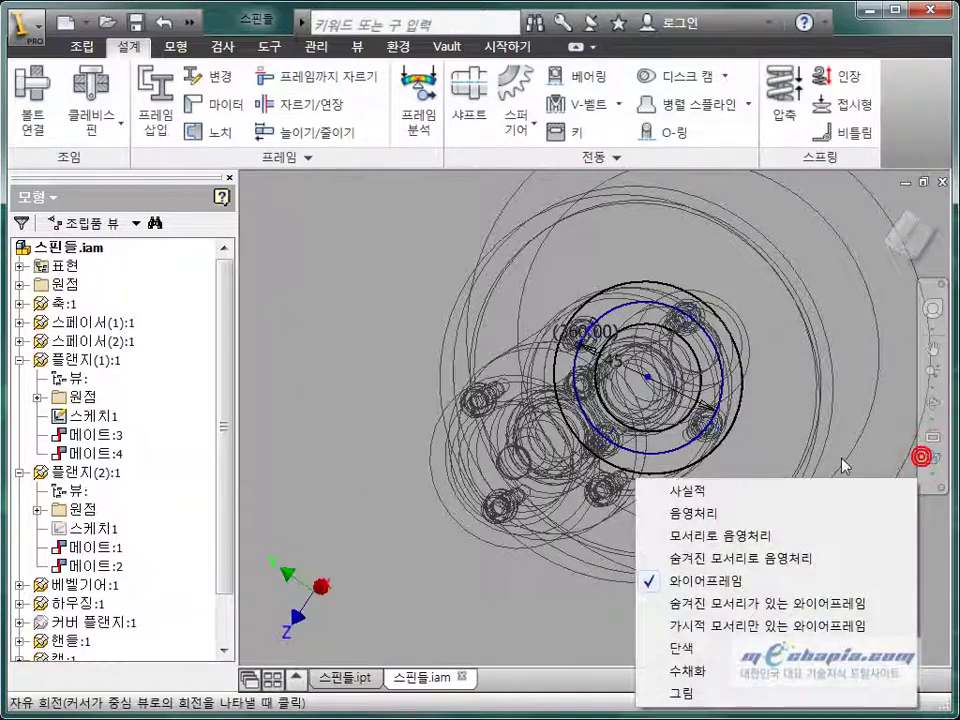
click(727, 537)
drag(722, 527, 645, 458)
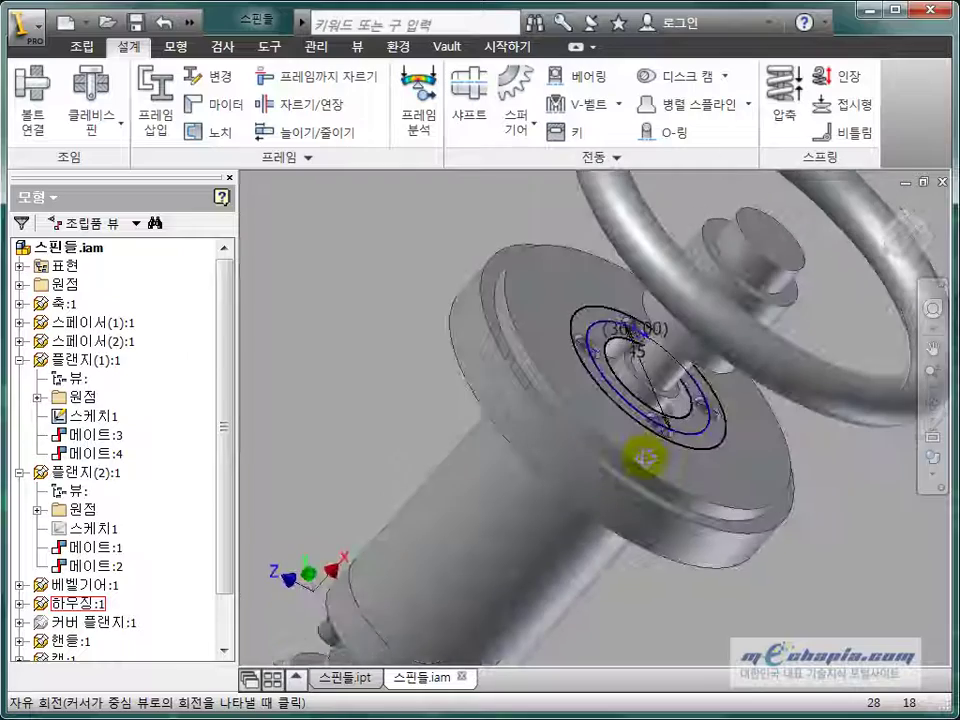
scroll(660, 425, up, 3)
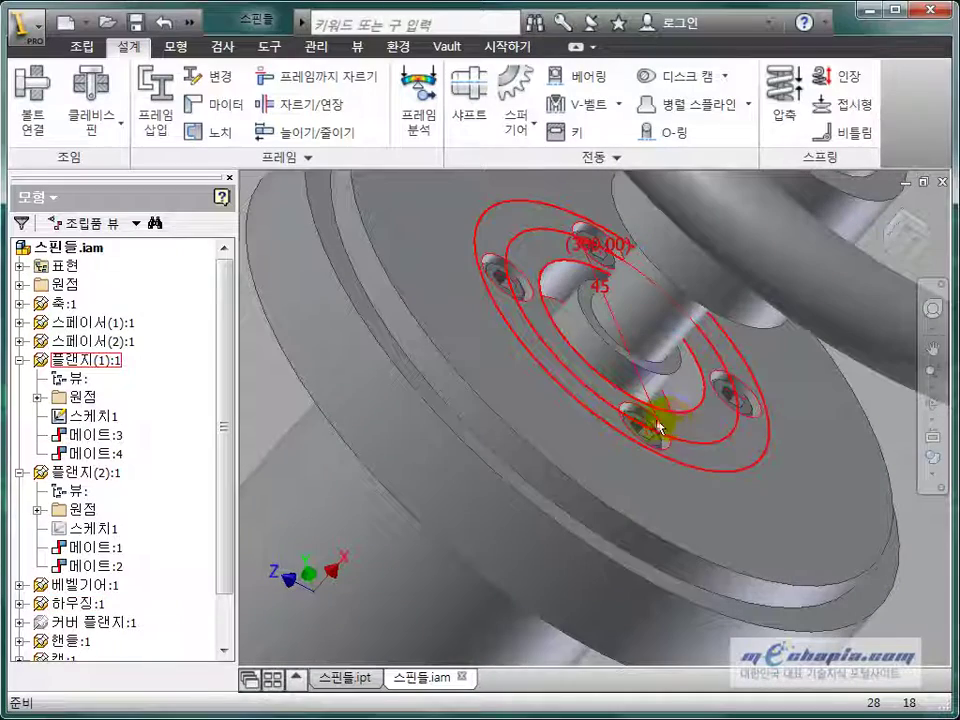
- Open the housing part on its own to inspect it, then close it without saving
right_click(484, 446)
click(481, 380)
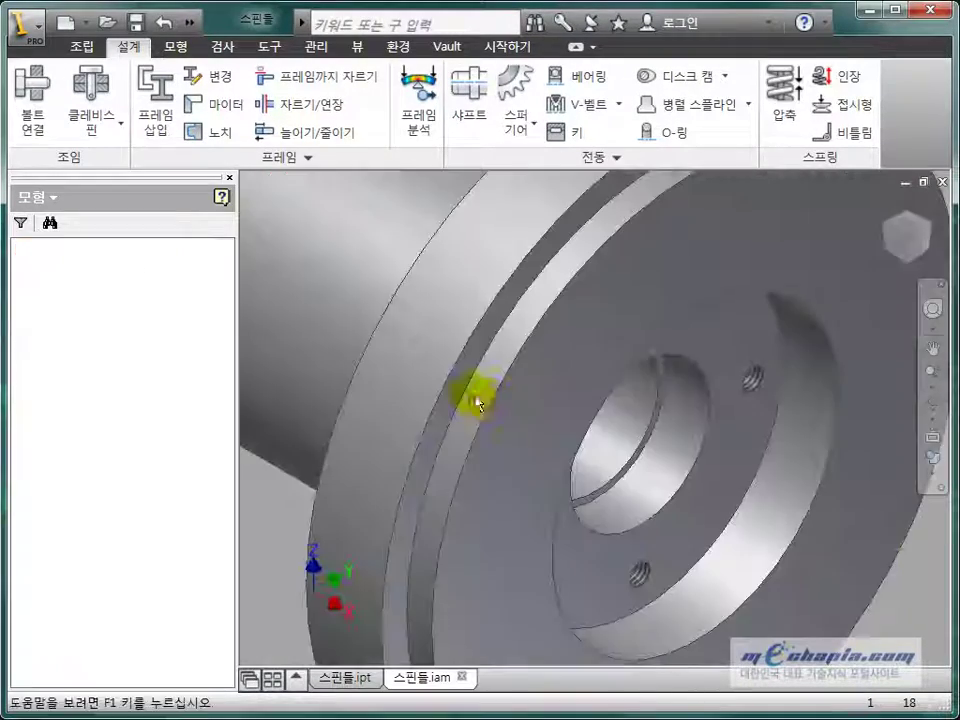
mouse_move(595, 422)
mouse_down()
mouse_move(565, 402)
mouse_move(600, 380)
mouse_up()
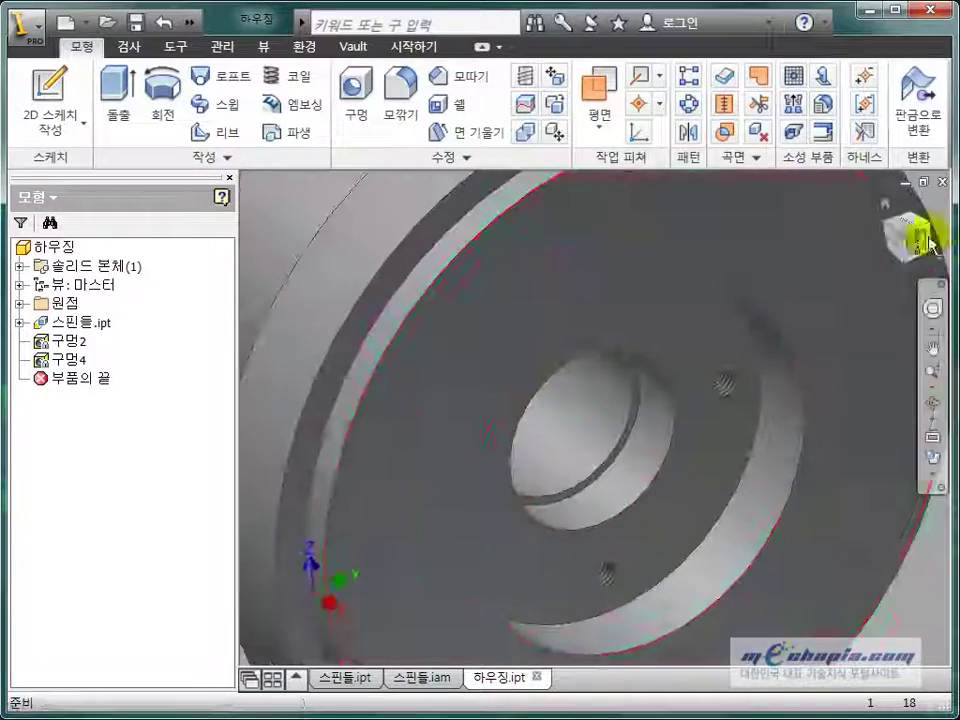
click(949, 181)
click(359, 405)
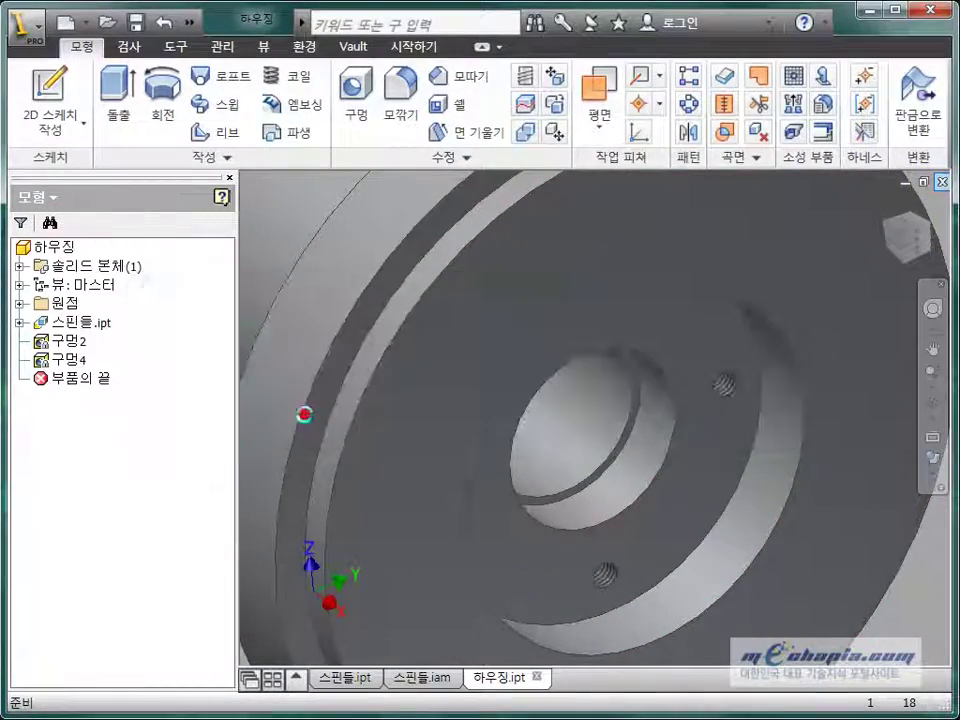
- Open the first flange part, hide its sketch, and close it saving the change
click(557, 376)
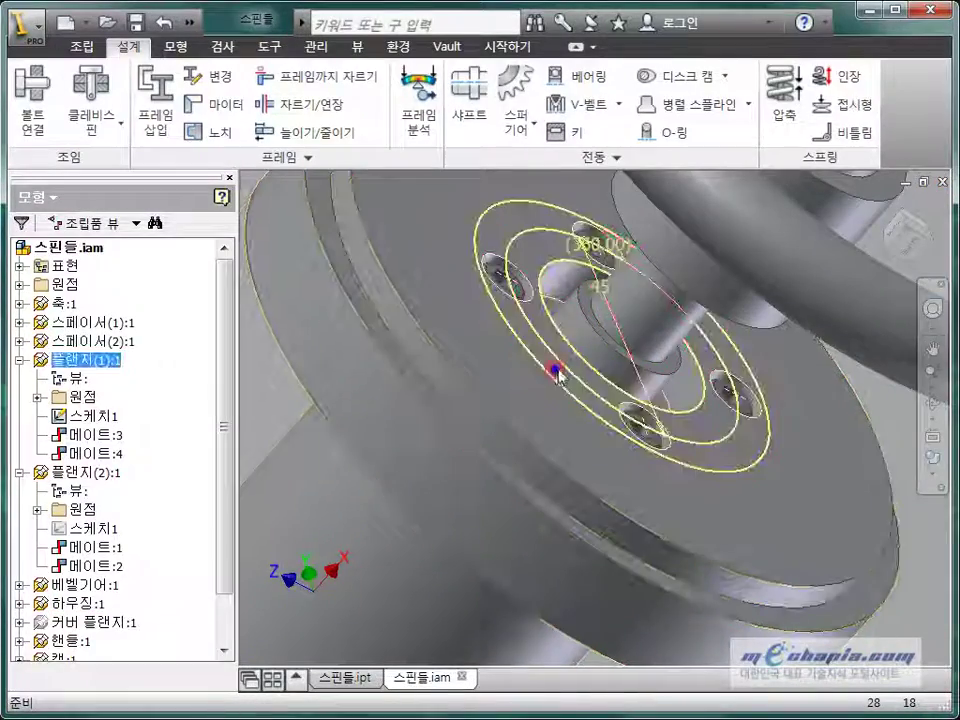
right_click(559, 375)
click(560, 312)
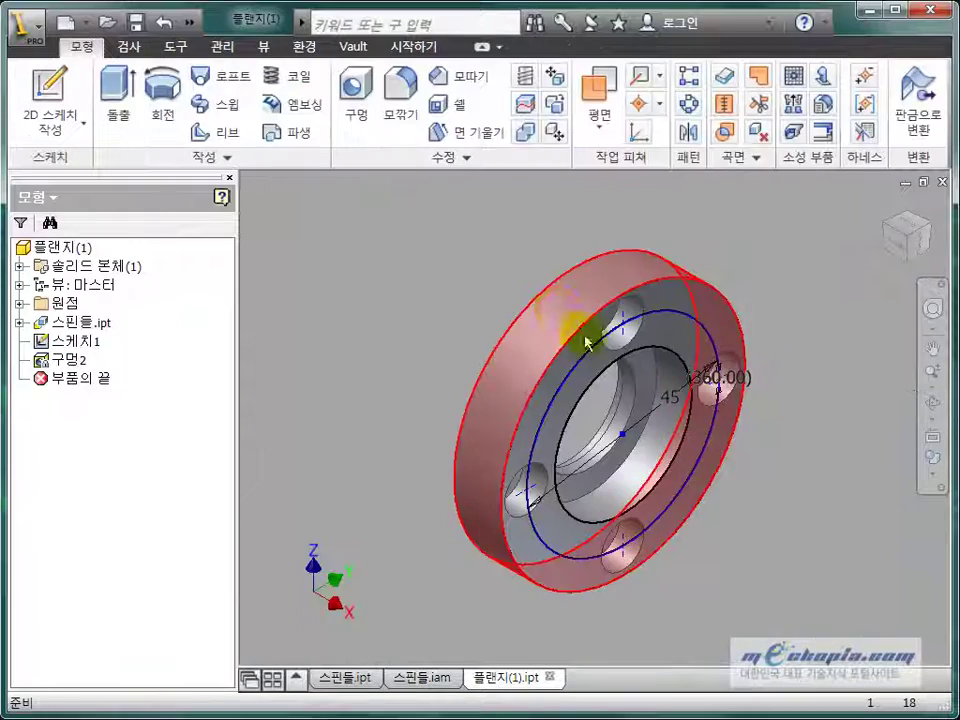
mouse_move(574, 332)
shift+middle_down()
mouse_move(696, 396)
mouse_move(700, 452)
mouse_move(531, 452)
shift+middle_up()
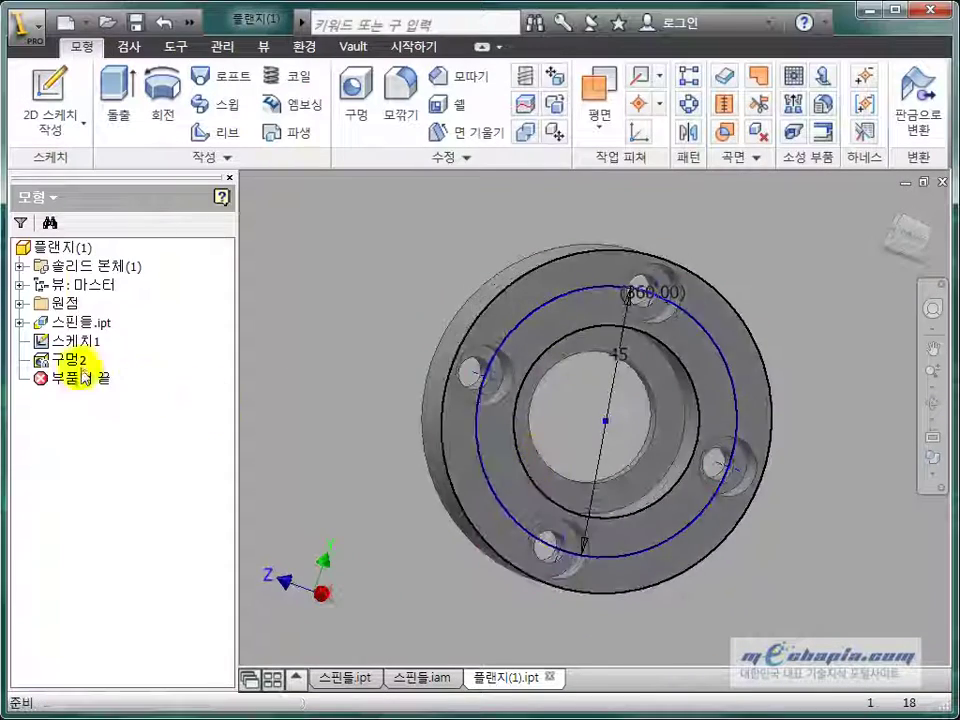
right_click(55, 341)
click(115, 539)
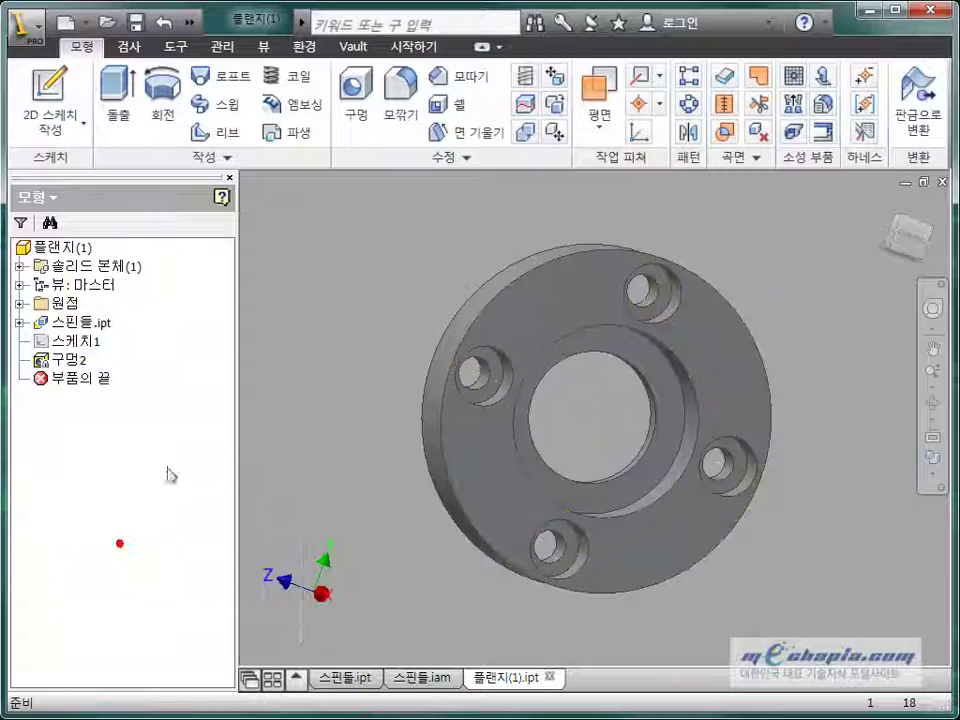
click(940, 181)
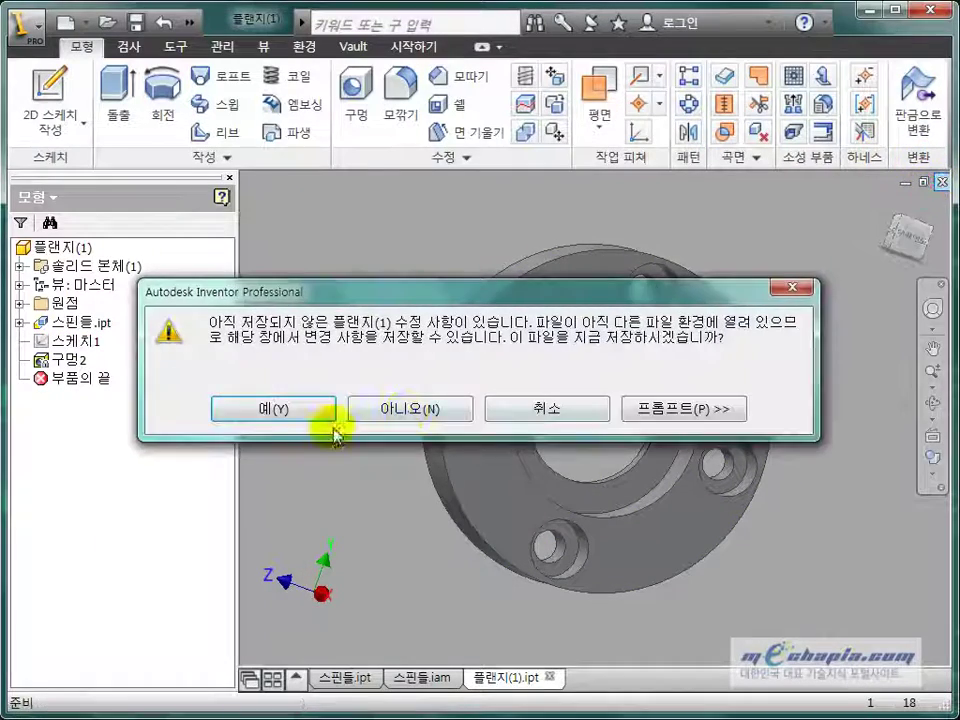
click(313, 411)
- Collapse 플랜지(1) and 플랜지(2) in the browser and make 커버 플랜지:1 visible again
scroll(453, 407, down, 5)
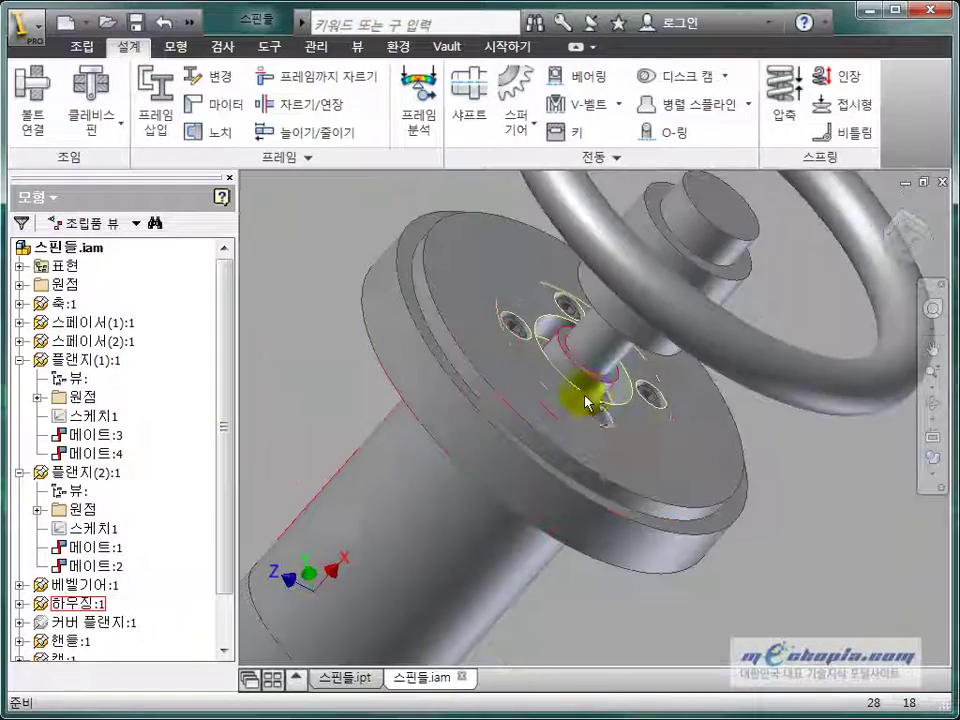
shift+middle_drag(578, 390, 806, 549)
scroll(713, 528, down, 4)
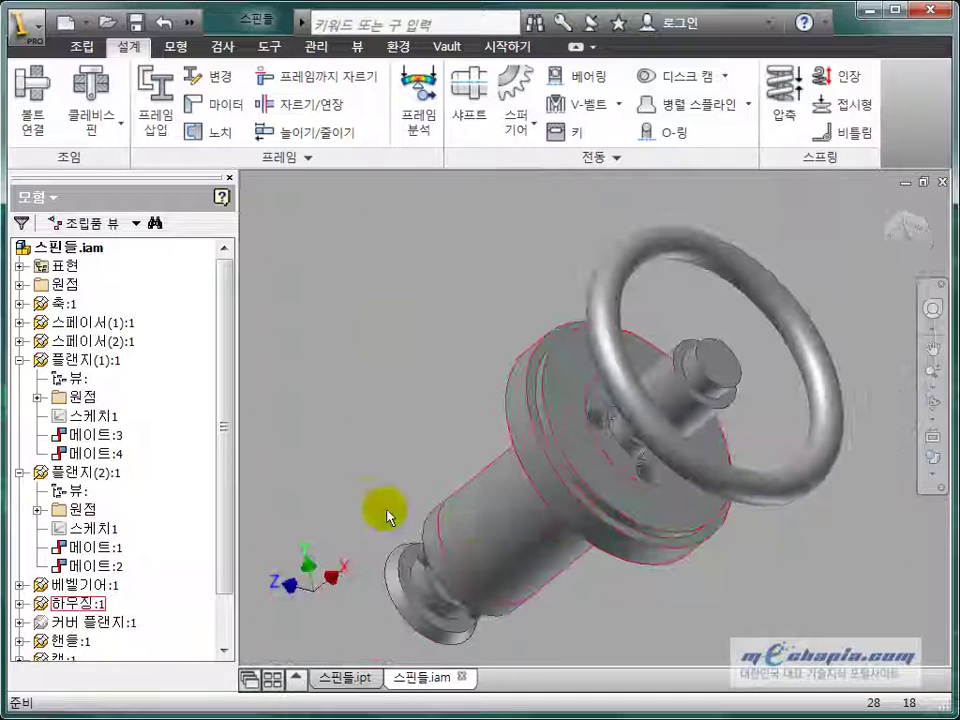
click(19, 359)
click(19, 378)
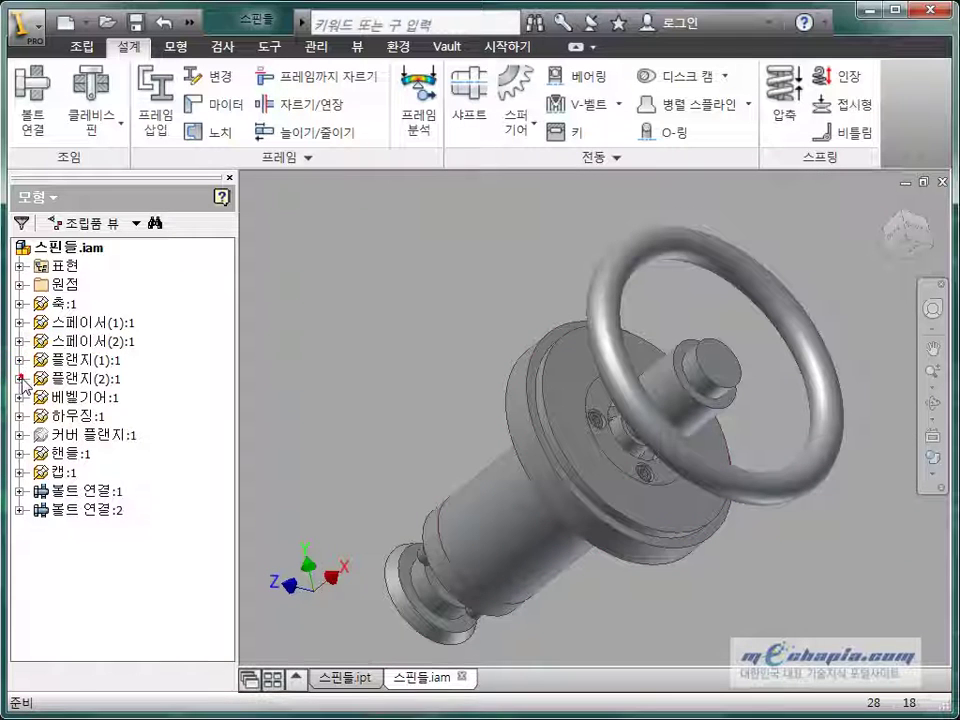
right_click(88, 437)
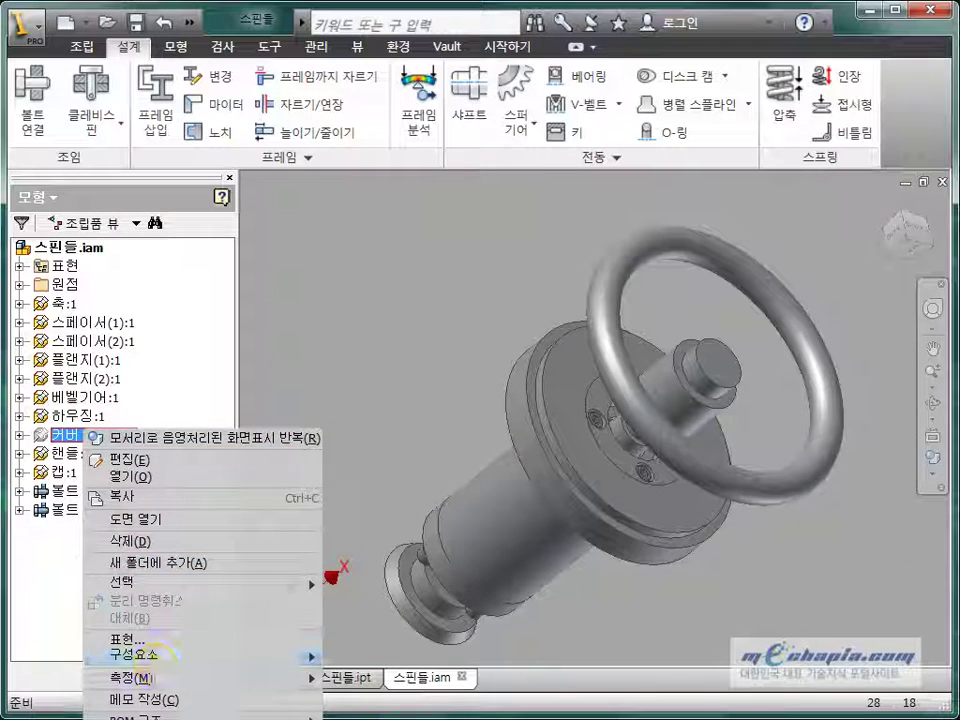
click(241, 713)
shift+middle_drag(627, 582, 626, 567)
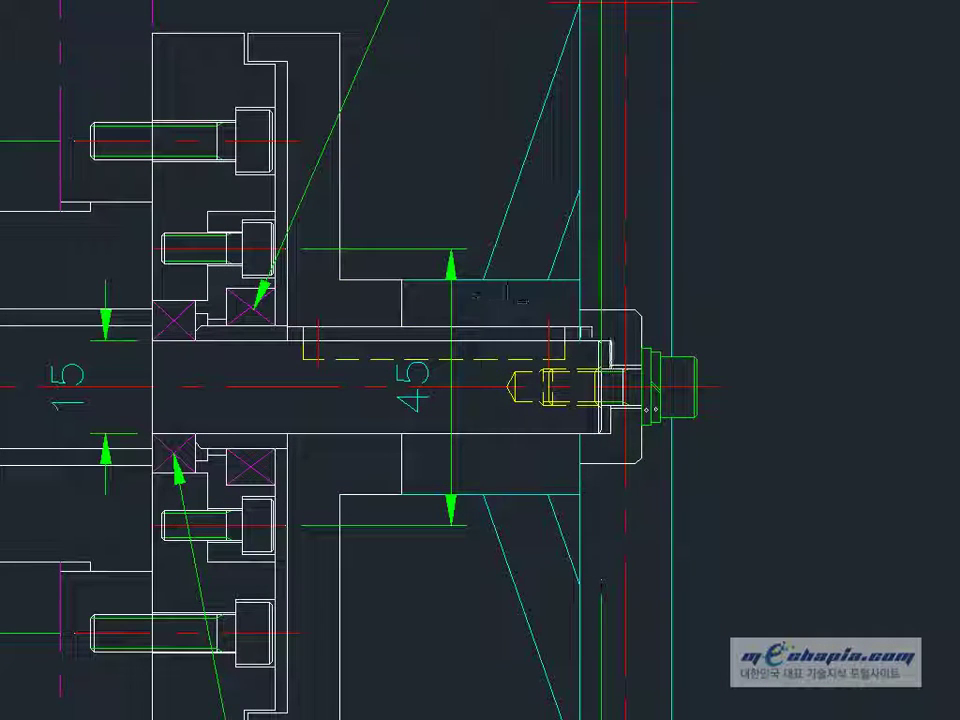
- Zoom in on the cap bolt at the shaft end and end a line at the washer corner
scroll(638, 401, up, 3)
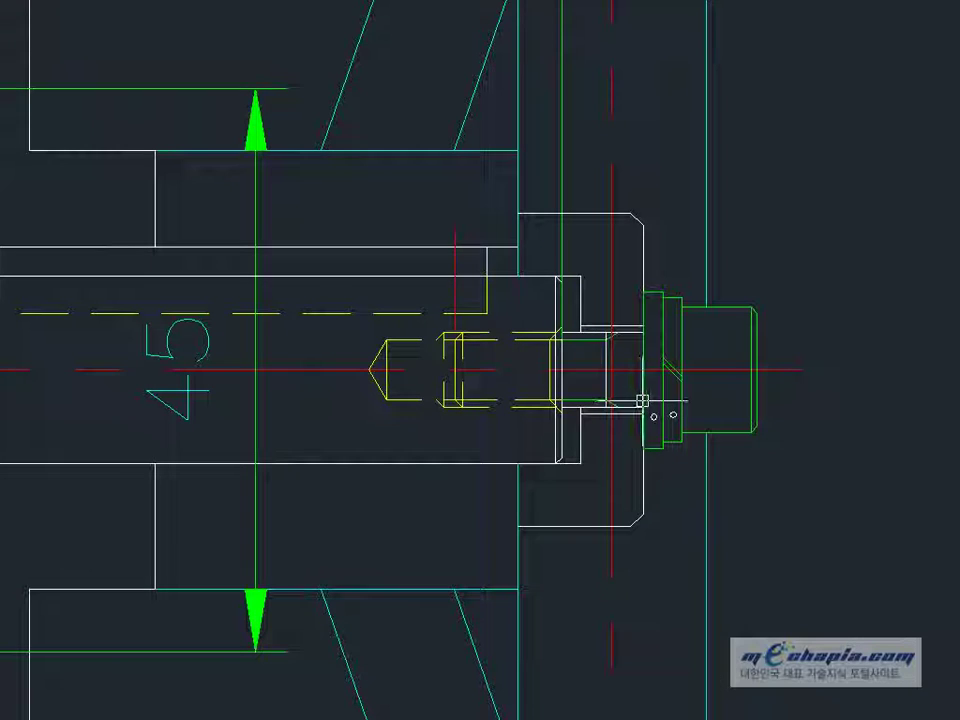
scroll(620, 420, up, 3)
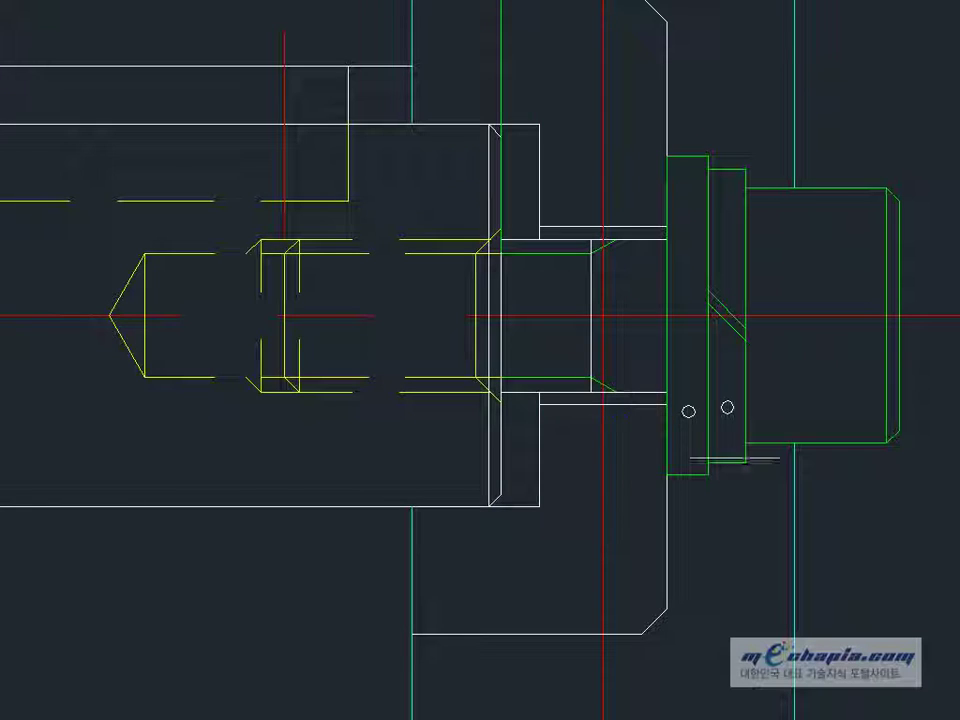
click(668, 238)
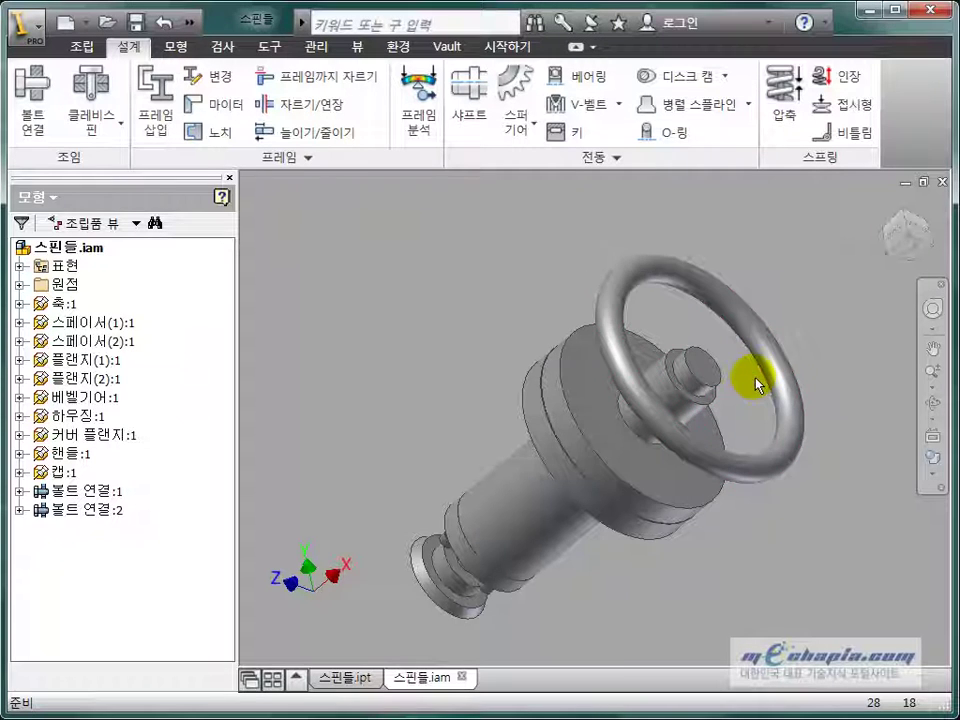
- Start a bolted connection on the handle cap end face with 동심 (concentric) placement
scroll(757, 385, up, 3)
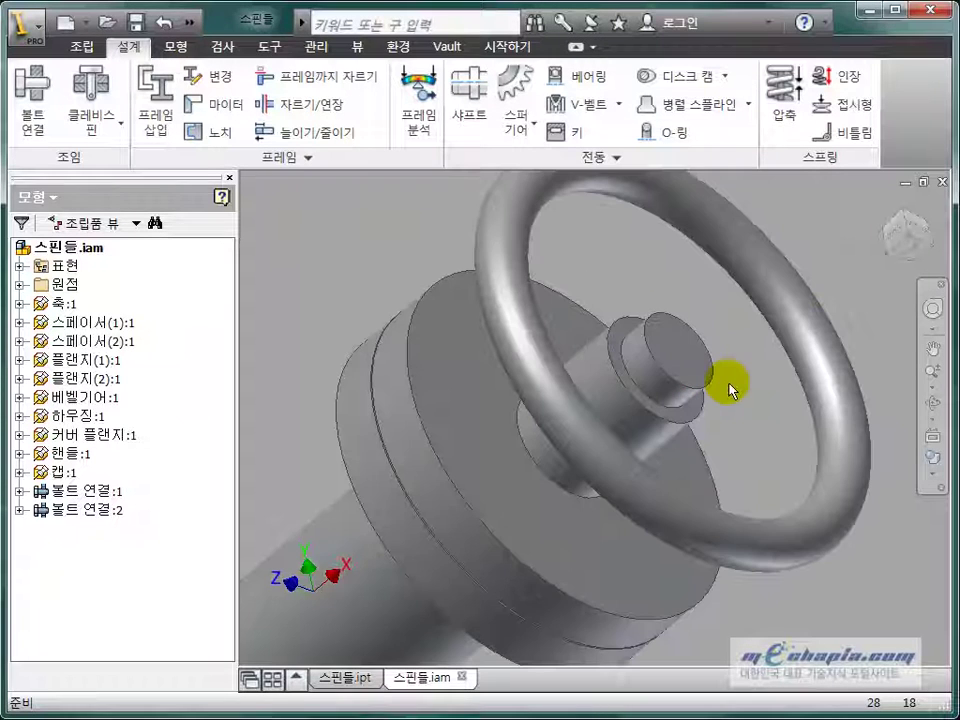
click(657, 360)
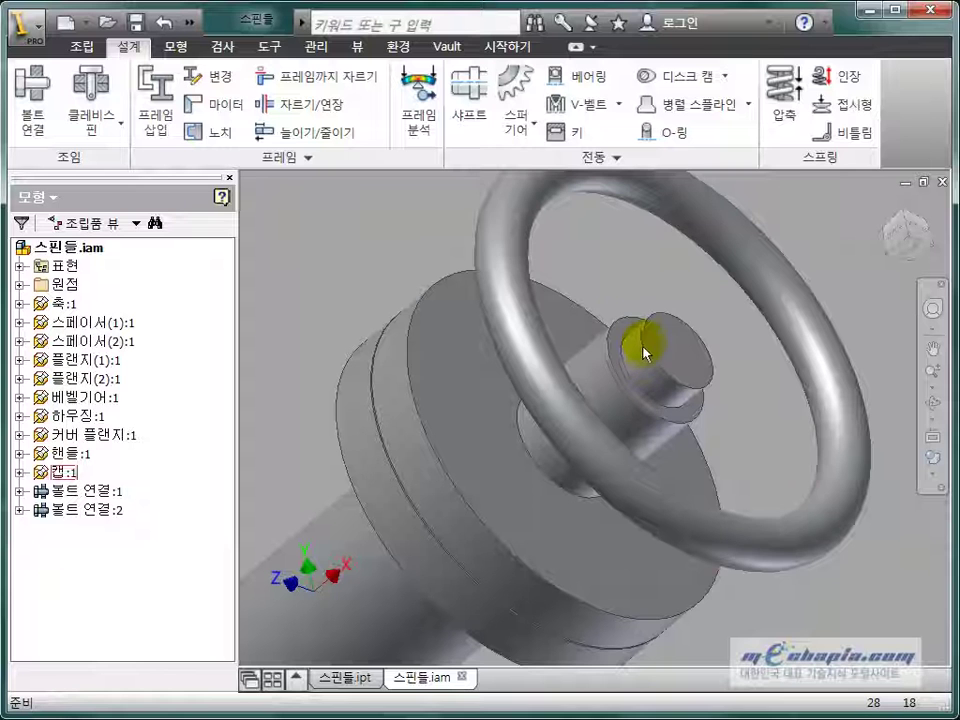
click(32, 112)
drag(107, 258, 425, 94)
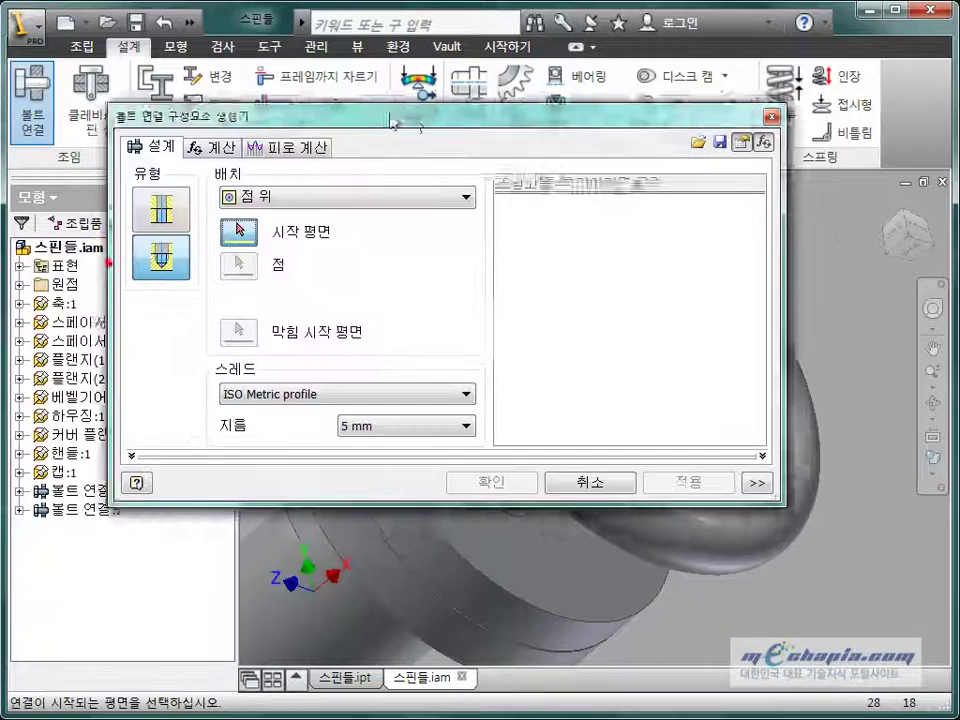
click(336, 186)
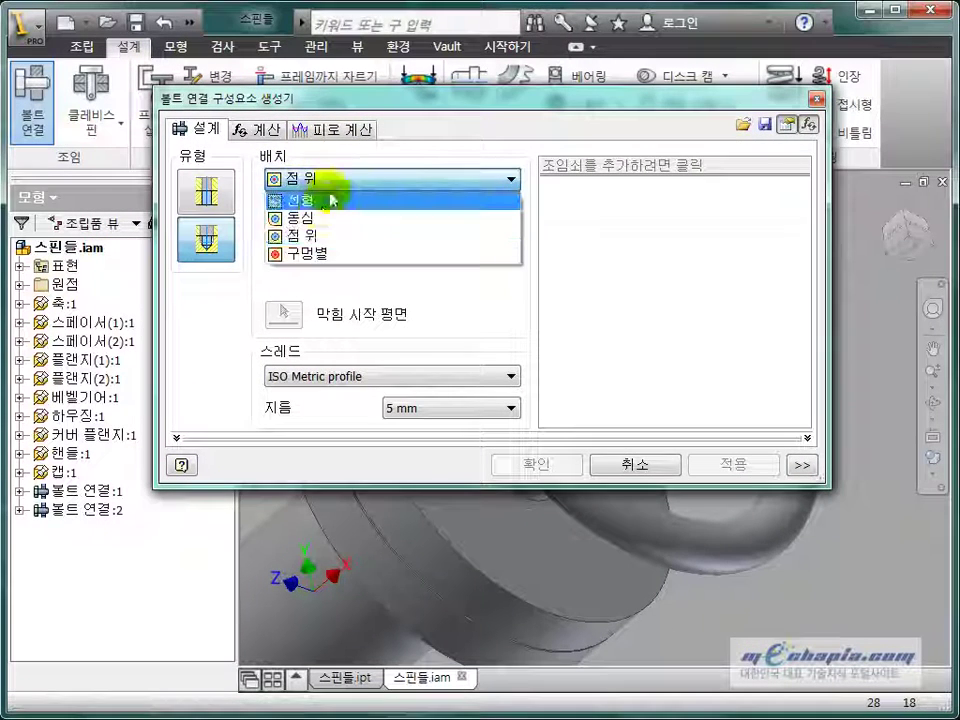
click(322, 219)
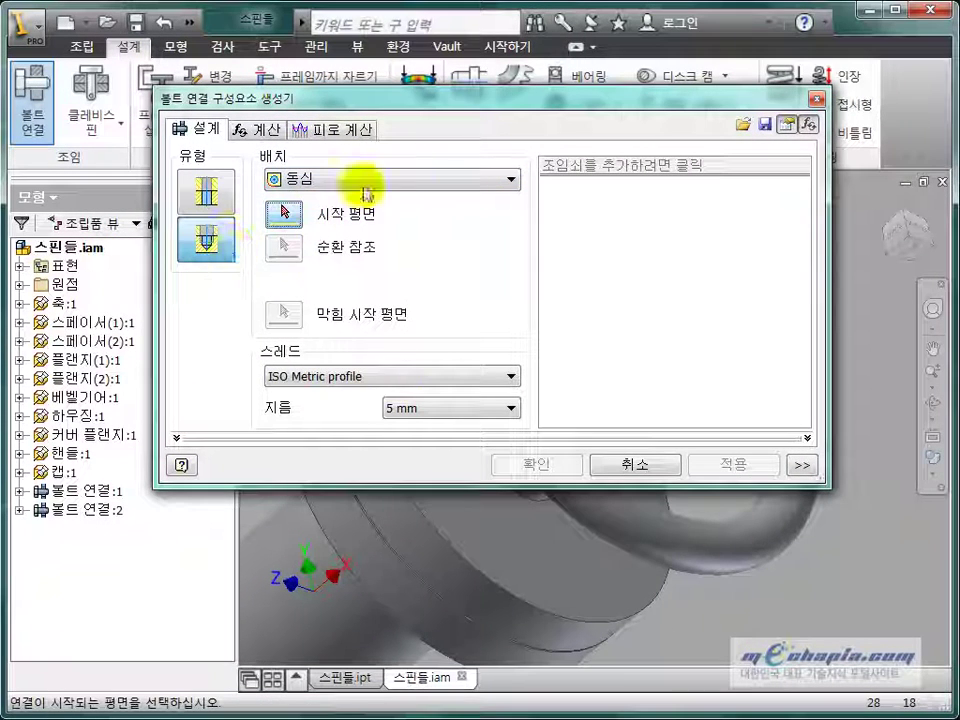
mouse_move(446, 112)
mouse_down()
mouse_move(166, 178)
mouse_move(349, 381)
mouse_up()
scroll(782, 225, down, 3)
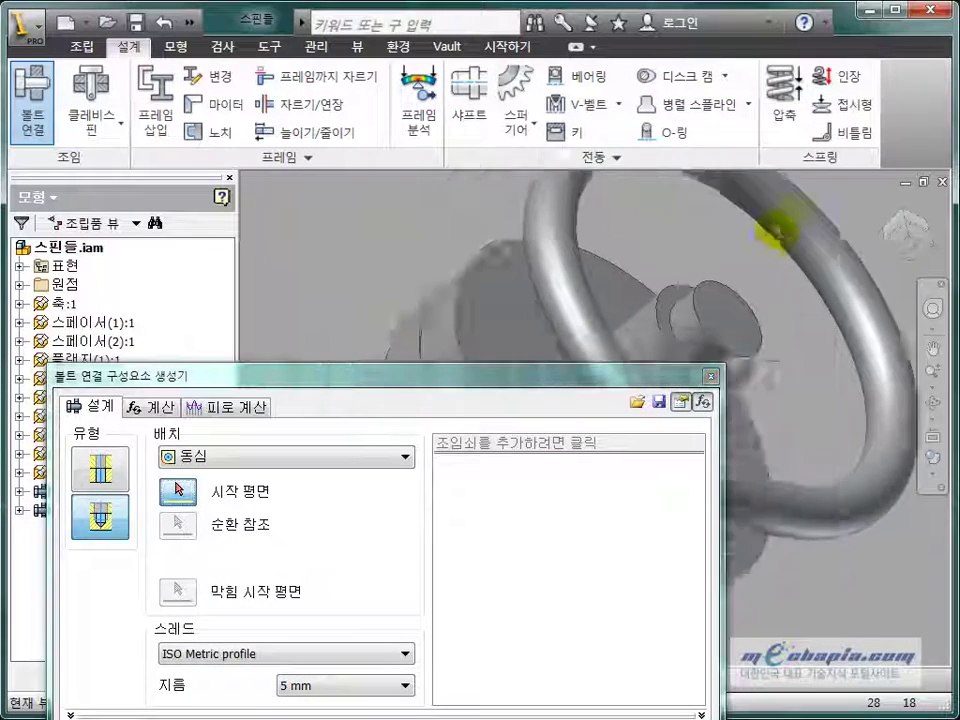
- Pick the shaft end face and cap circular edge, then cancel the unfinished bolted connection
click(798, 280)
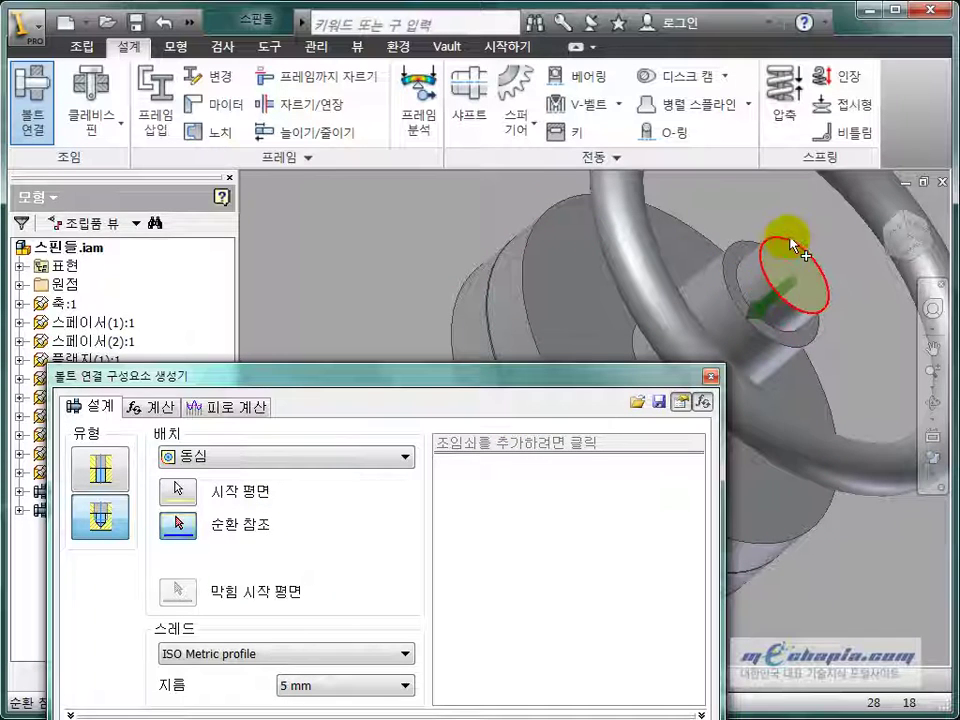
click(796, 246)
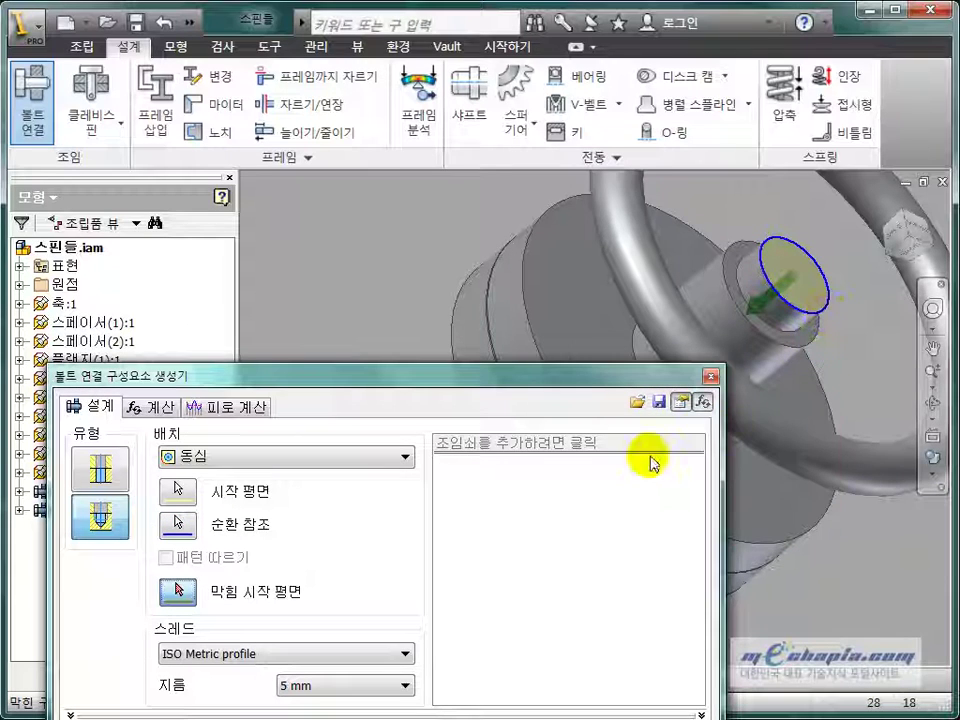
click(263, 582)
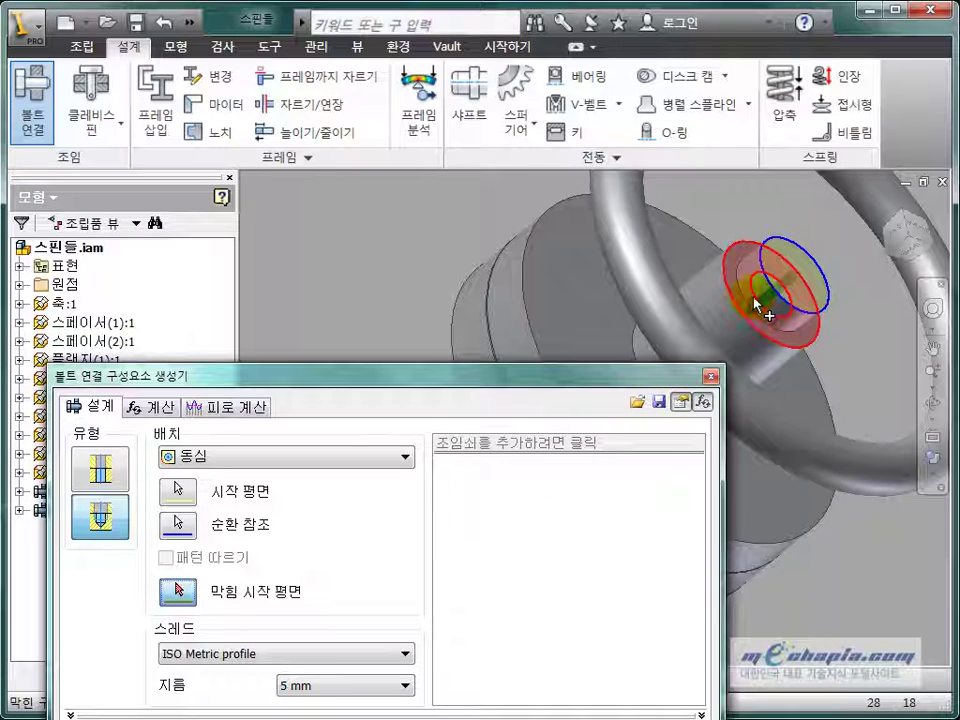
mouse_move(748, 305)
shift+middle_down()
mouse_move(748, 296)
mouse_move(690, 312)
shift+middle_up()
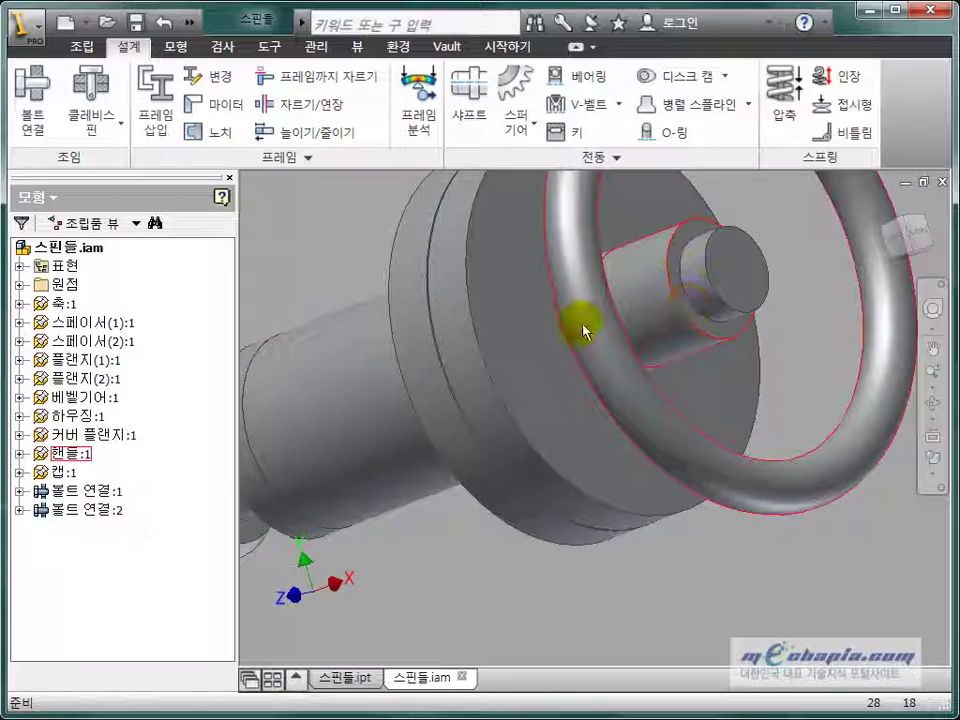
key(F6)
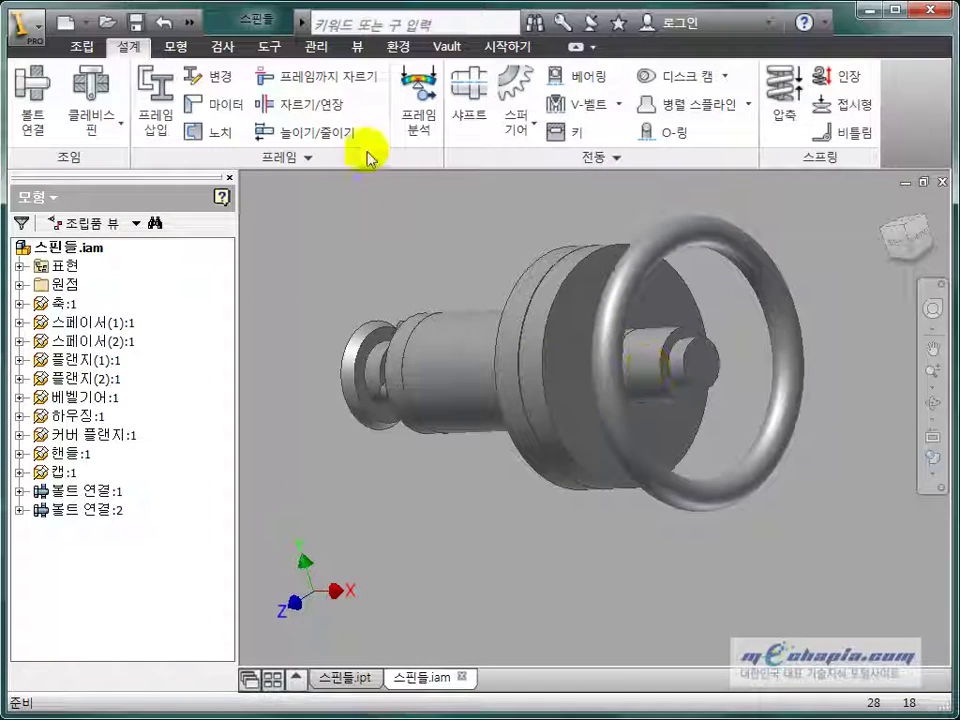
- Apply a half section view on the XY Plane with 0 offset and zoom in
click(355, 50)
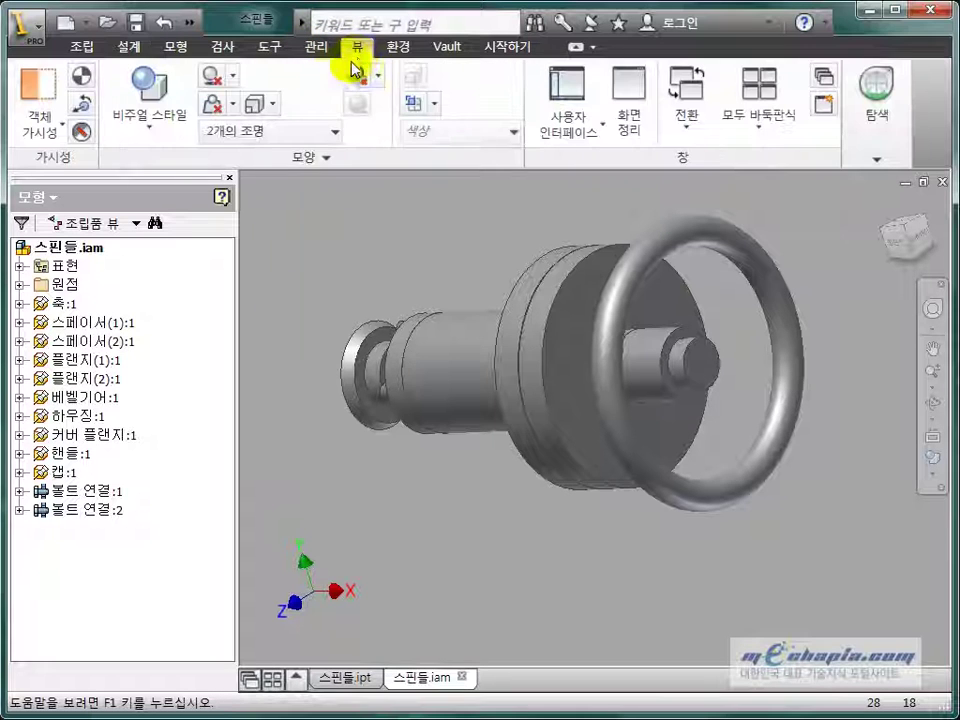
click(432, 103)
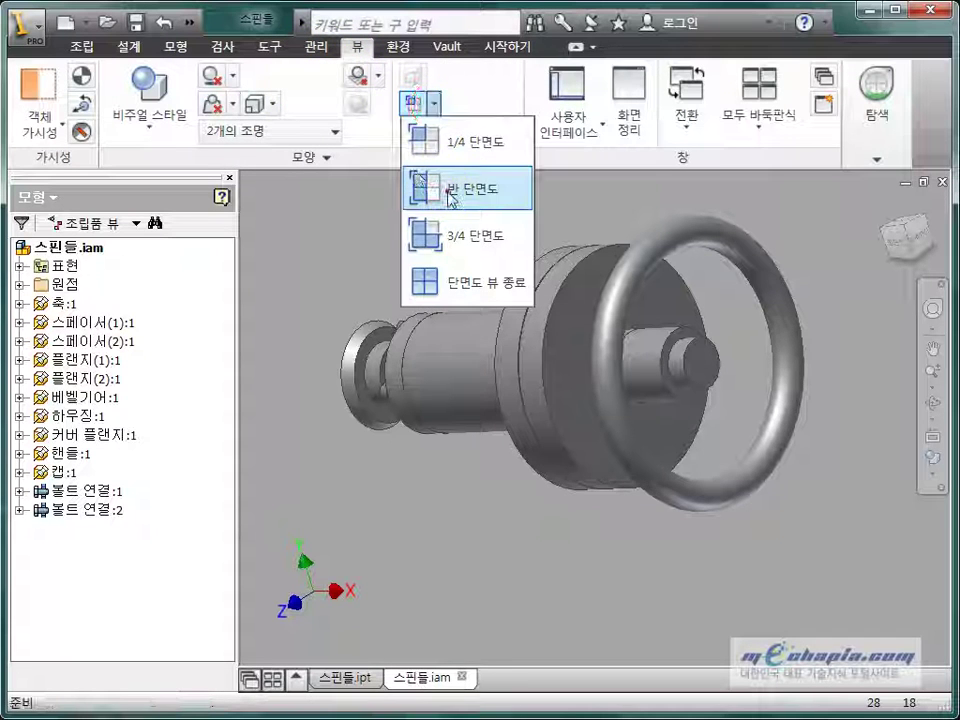
click(450, 197)
click(19, 285)
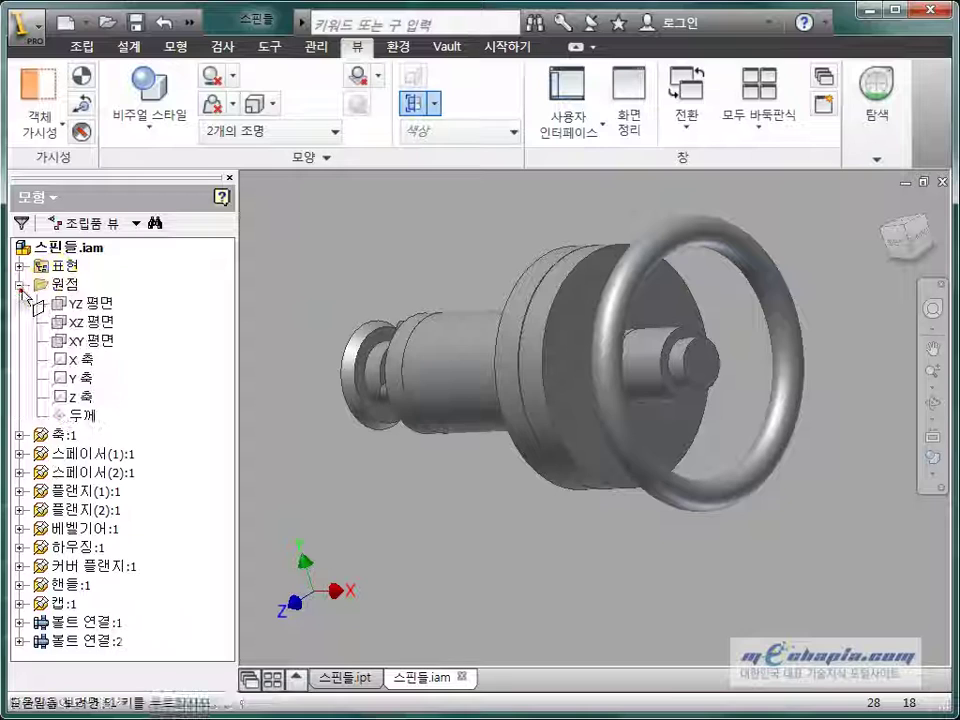
click(90, 341)
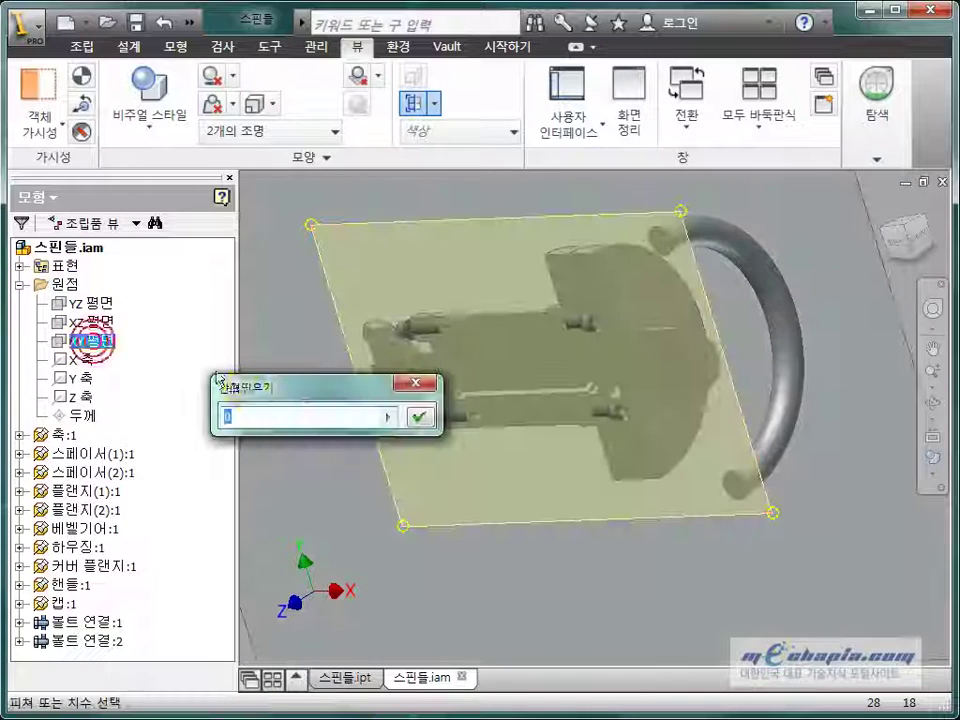
click(421, 425)
scroll(660, 525, up, 5)
scroll(630, 440, up, 3)
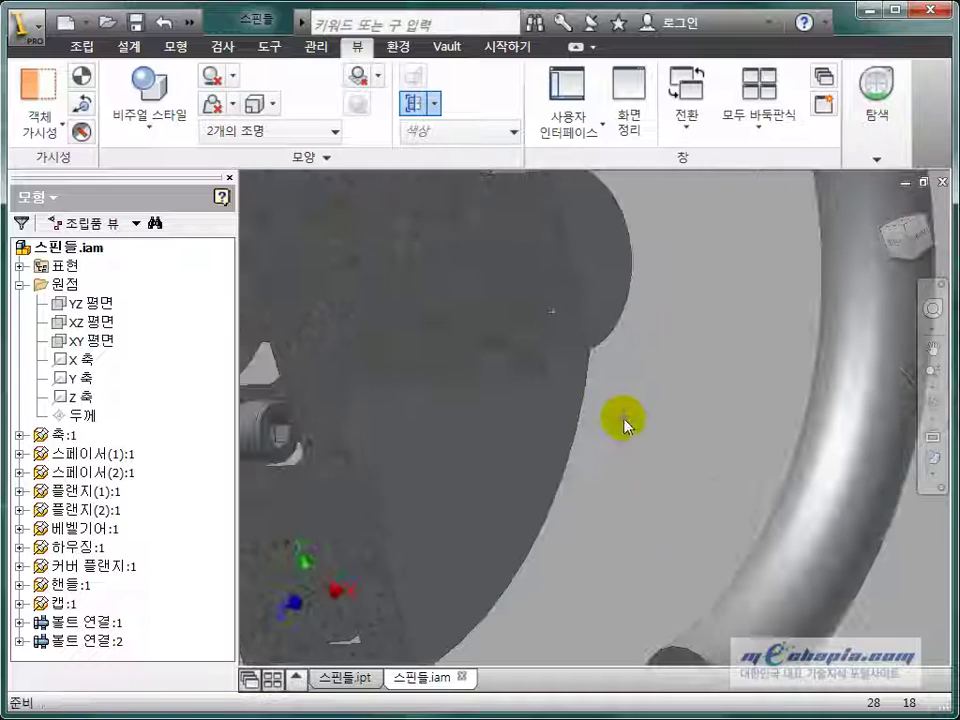
scroll(615, 400, down, 2)
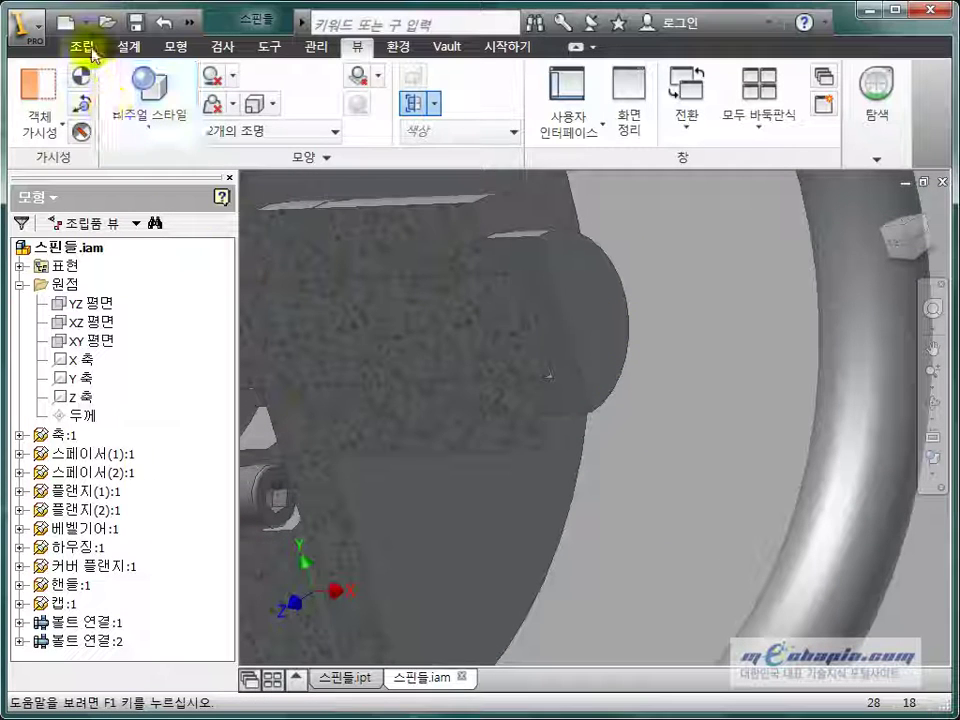
- Start a new bolted connection with concentric placement
click(128, 46)
click(36, 92)
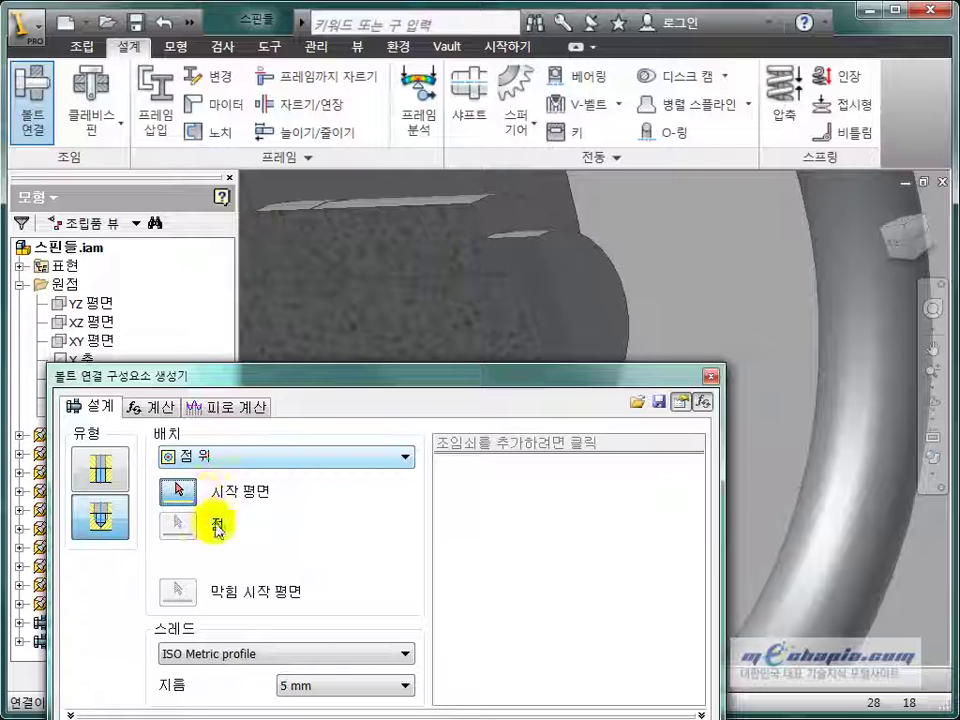
click(277, 468)
click(247, 499)
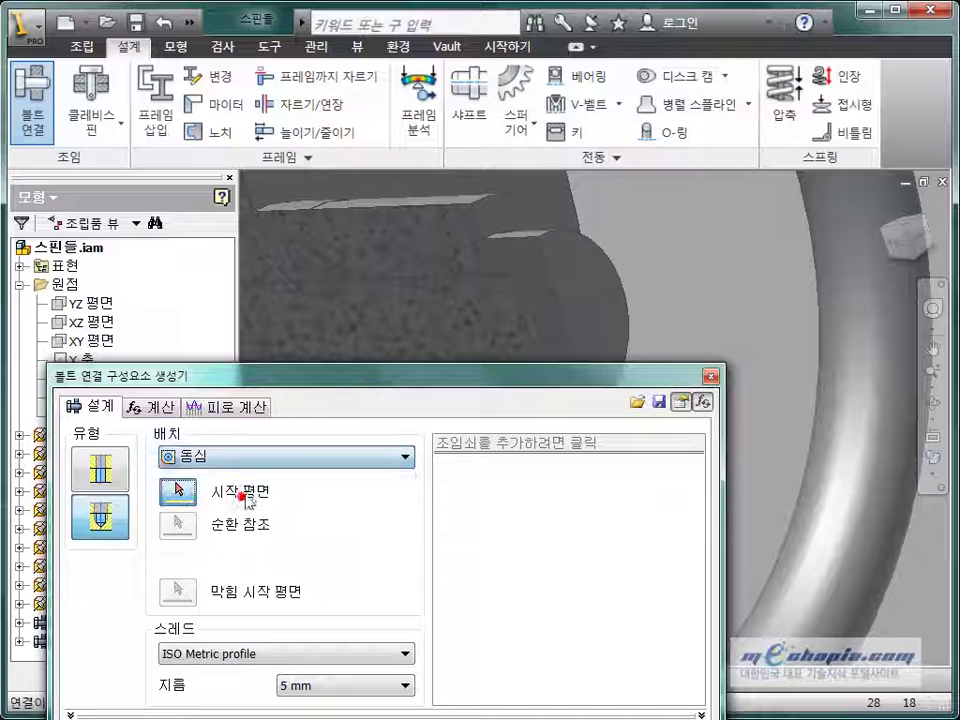
- Pick the cap end face as start plane, its circular edge, and the blind end face
click(178, 490)
click(595, 289)
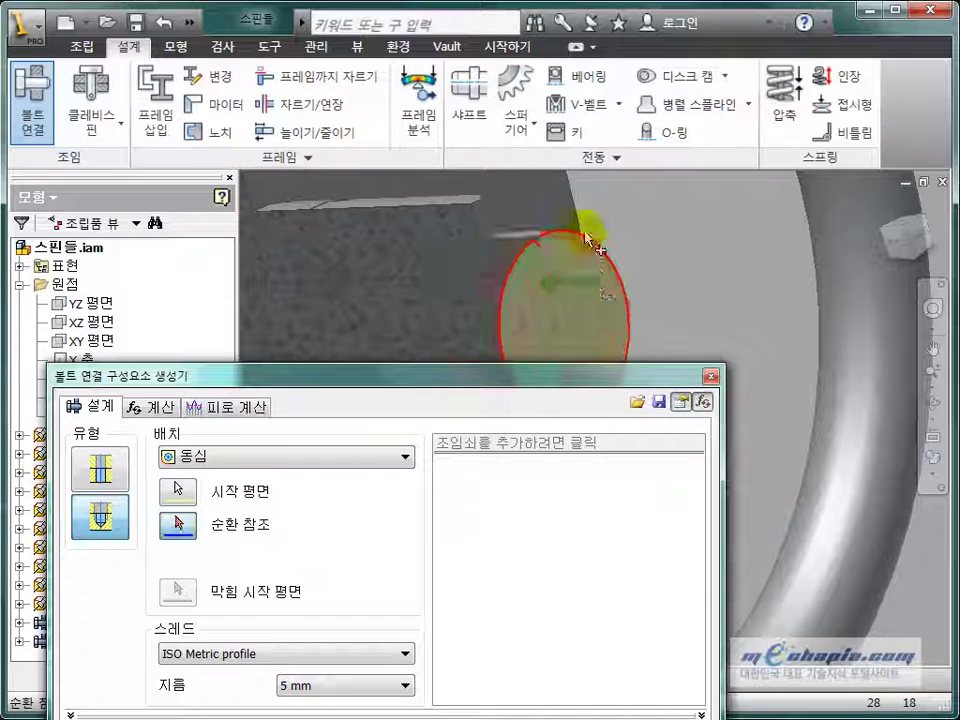
click(590, 238)
shift+middle_drag(632, 255, 810, 214)
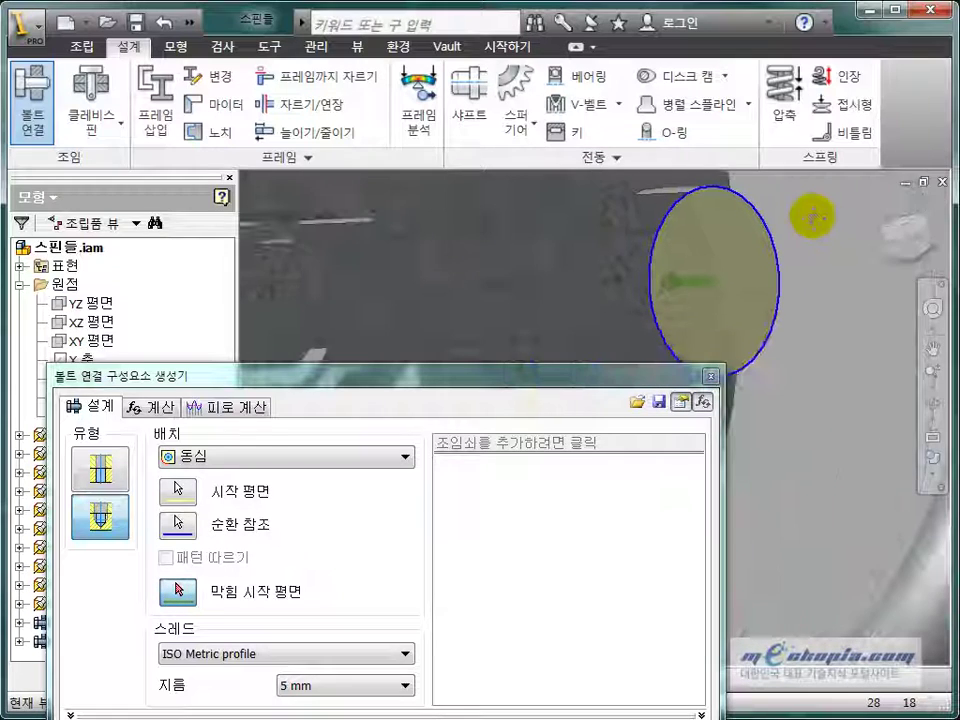
click(678, 271)
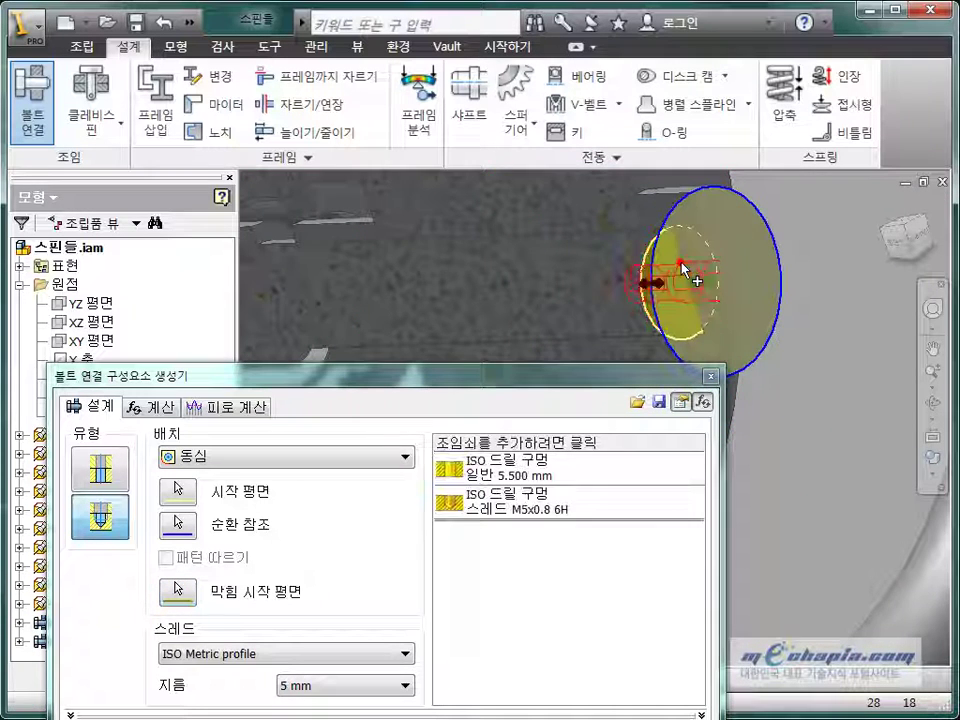
shift+middle_drag(680, 272, 640, 283)
mouse_move(780, 310)
shift+middle_down()
mouse_move(793, 306)
mouse_move(786, 321)
shift+middle_up()
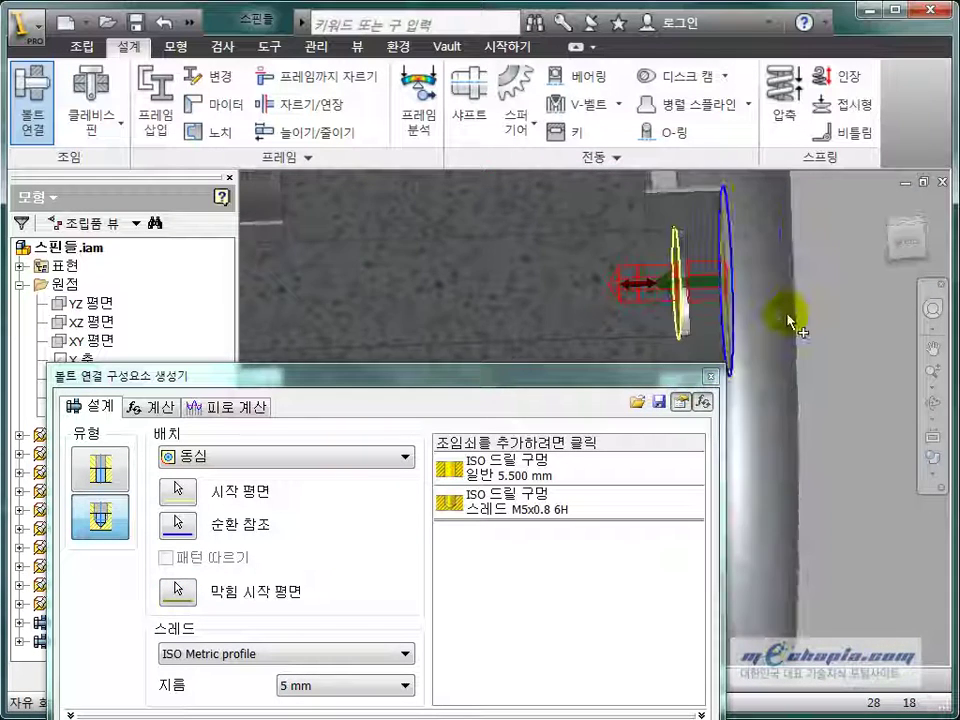
mouse_move(533, 376)
mouse_down()
mouse_move(413, 175)
mouse_move(414, 141)
mouse_move(444, 144)
mouse_up()
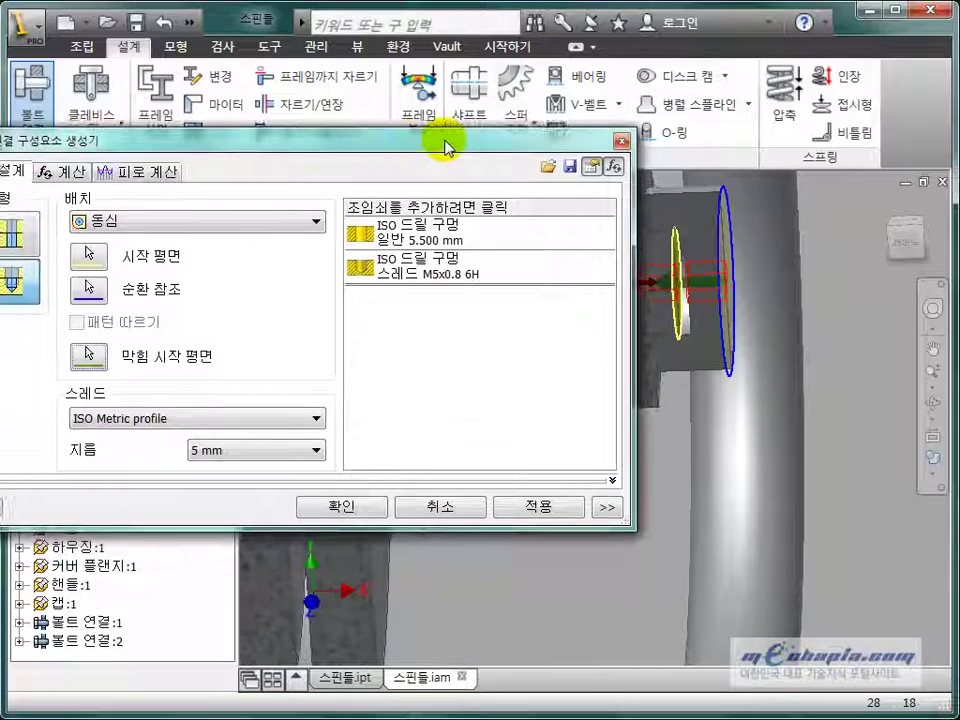
- Set the bolt diameter to 6 mm and add a KS B 1003 socket head bolt
click(210, 455)
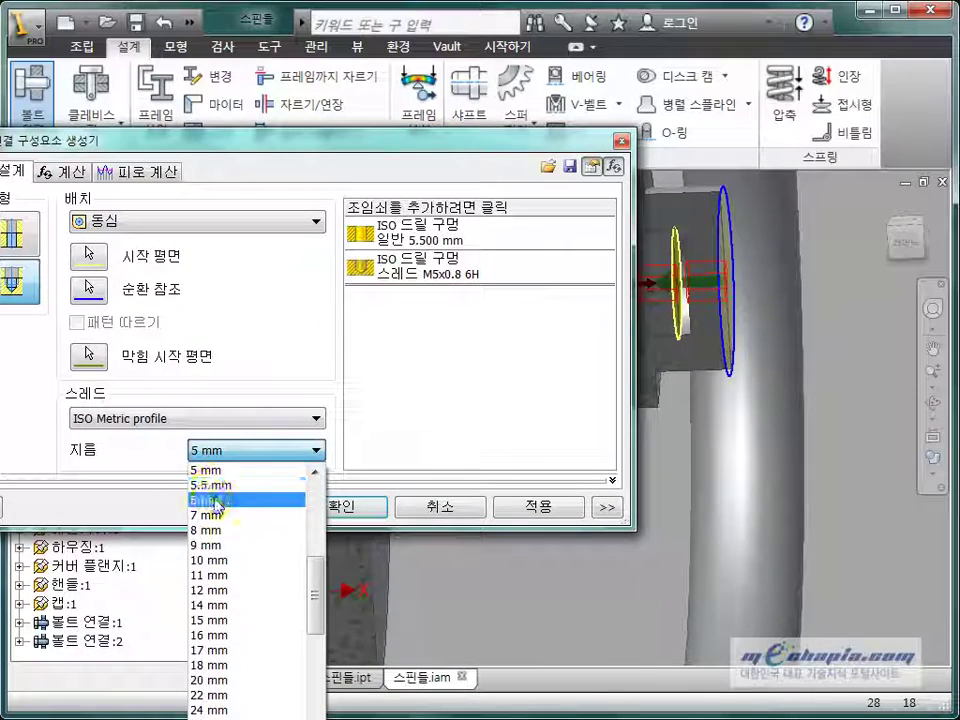
click(212, 500)
mouse_move(577, 420)
shift+middle_down()
mouse_move(771, 504)
mouse_move(761, 499)
mouse_move(760, 512)
mouse_move(692, 490)
shift+middle_up()
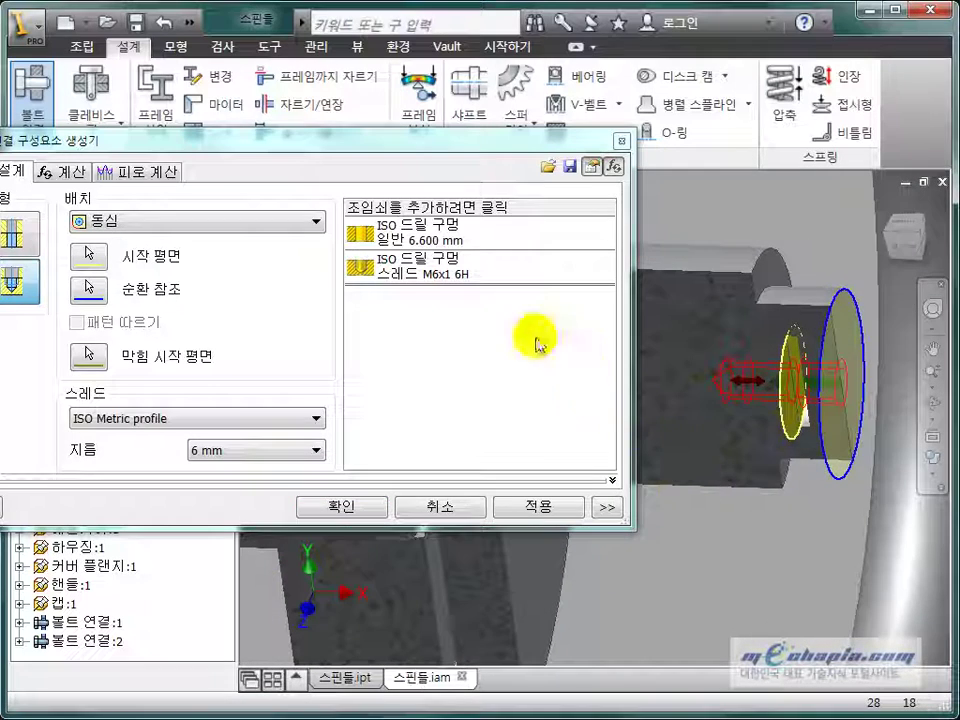
click(512, 210)
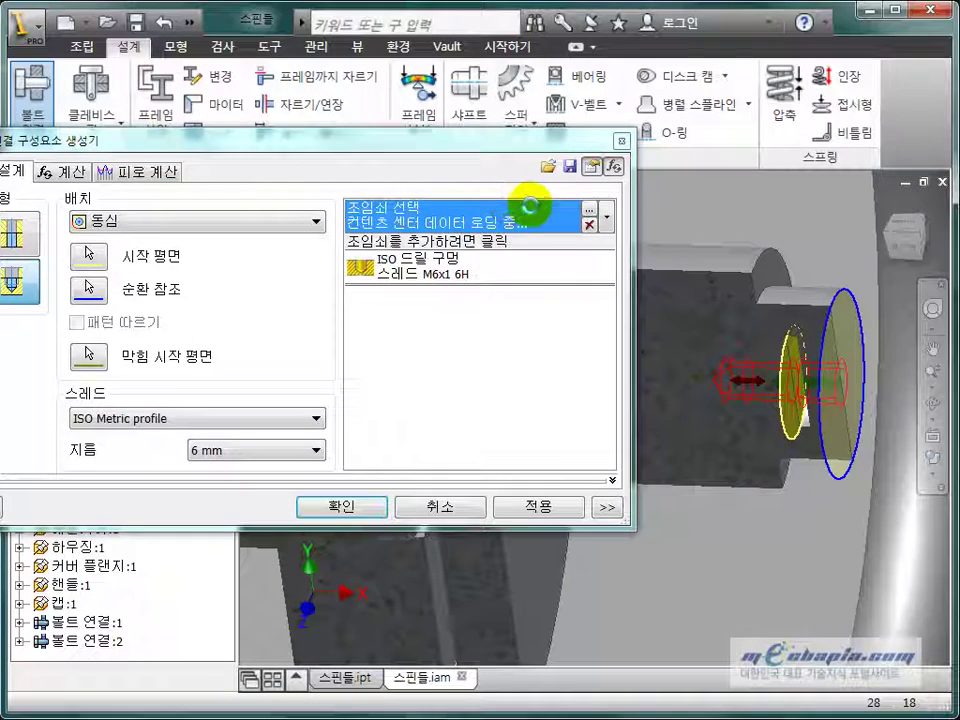
click(386, 221)
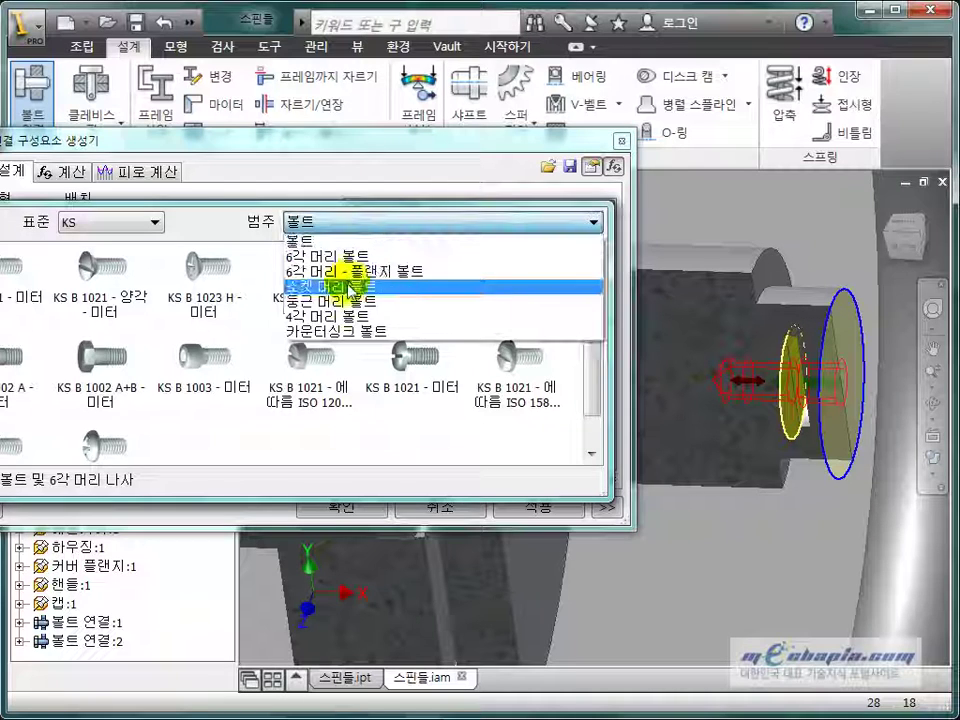
click(350, 288)
click(11, 268)
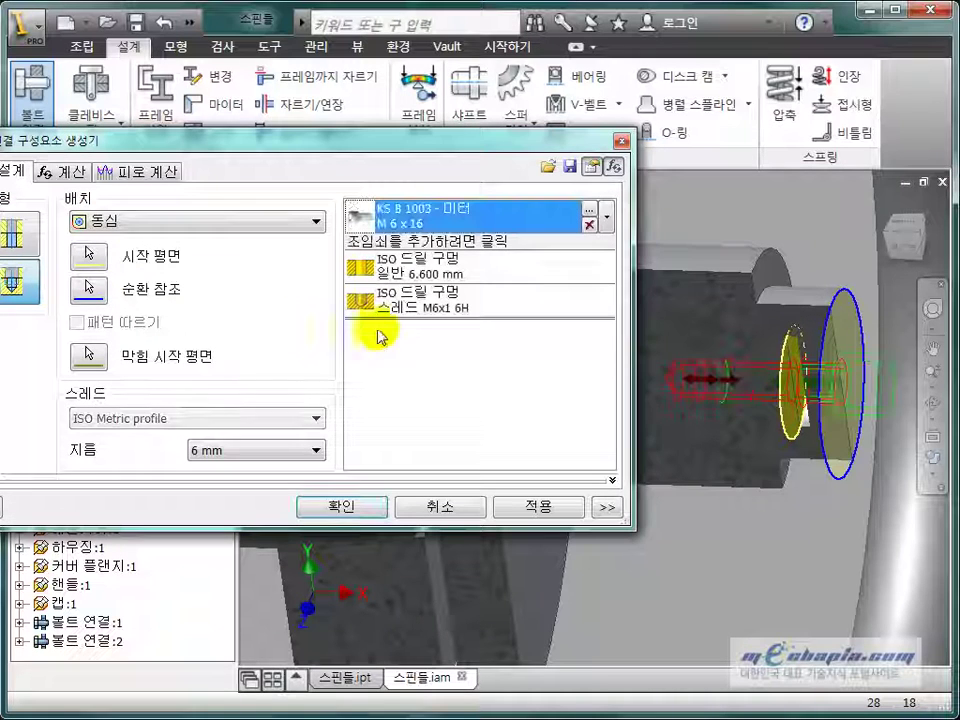
- Add KS B 1324 and KS B 1326 washers beneath the socket head bolt
click(522, 242)
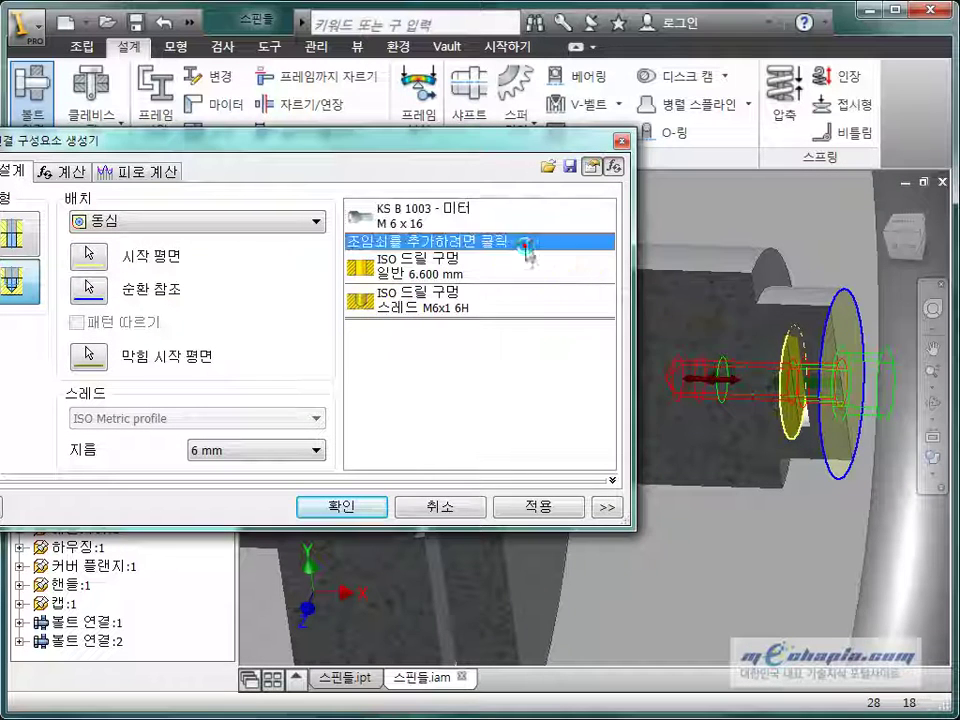
click(8, 316)
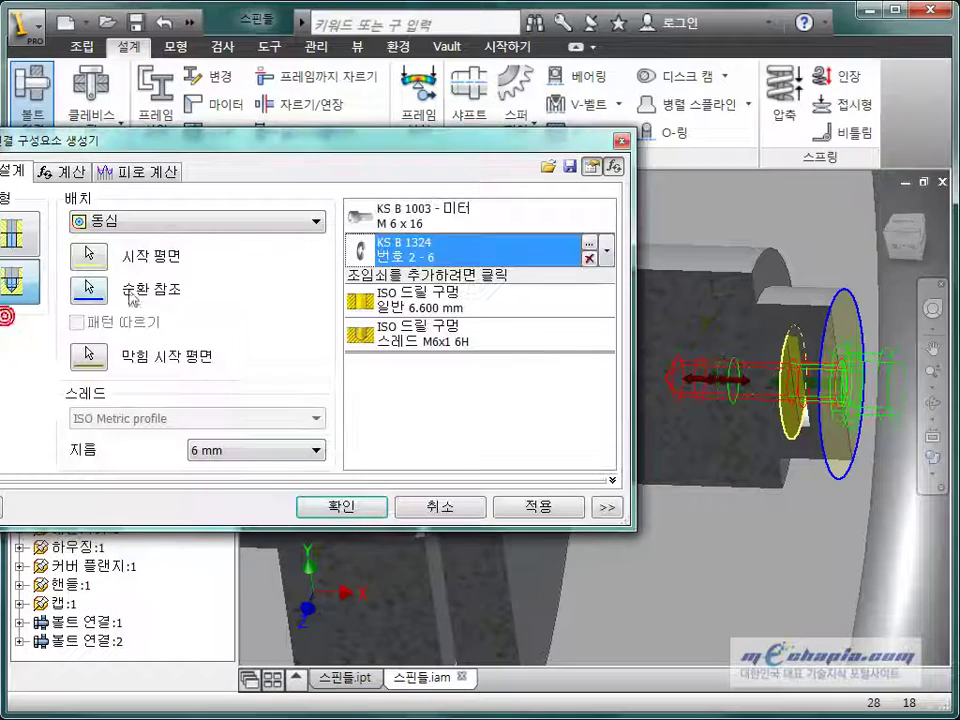
click(491, 273)
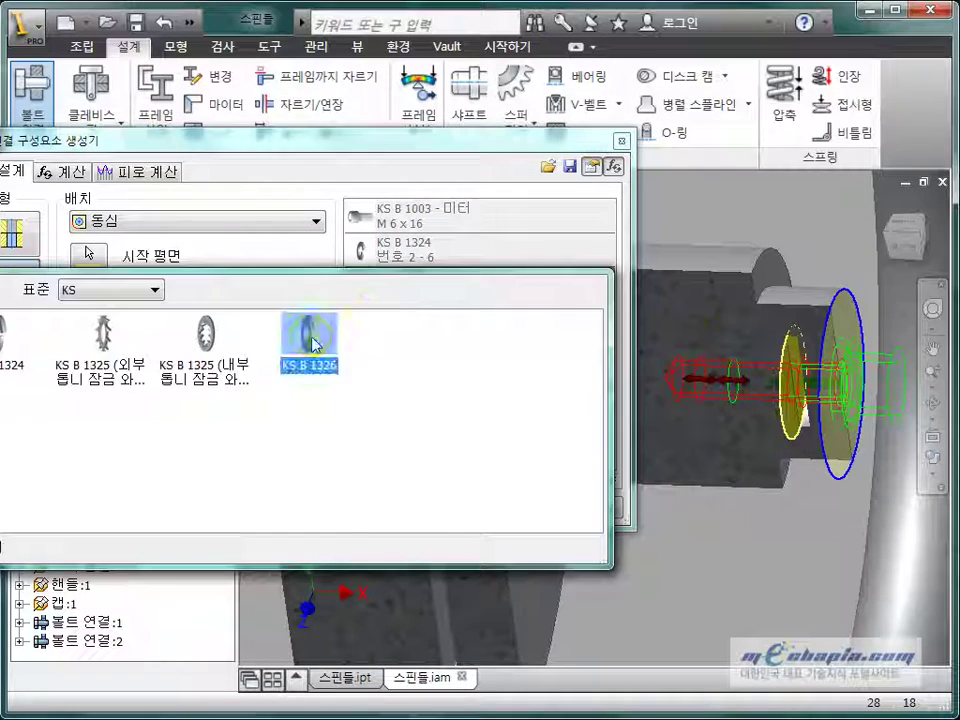
click(313, 344)
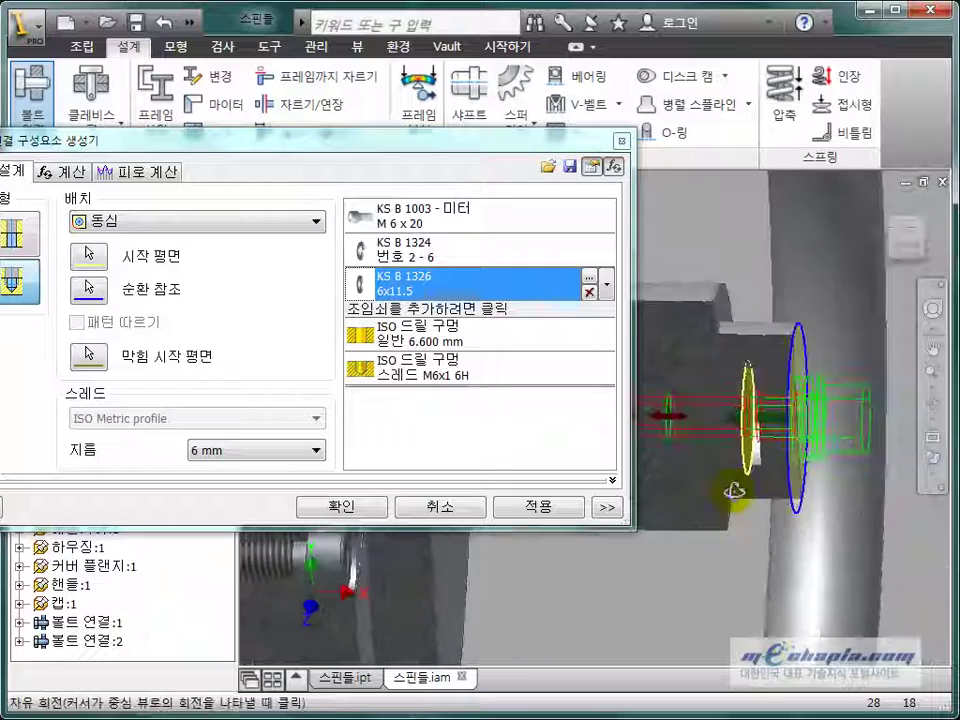
mouse_move(540, 166)
mouse_down()
mouse_move(322, 232)
mouse_move(230, 301)
mouse_up()
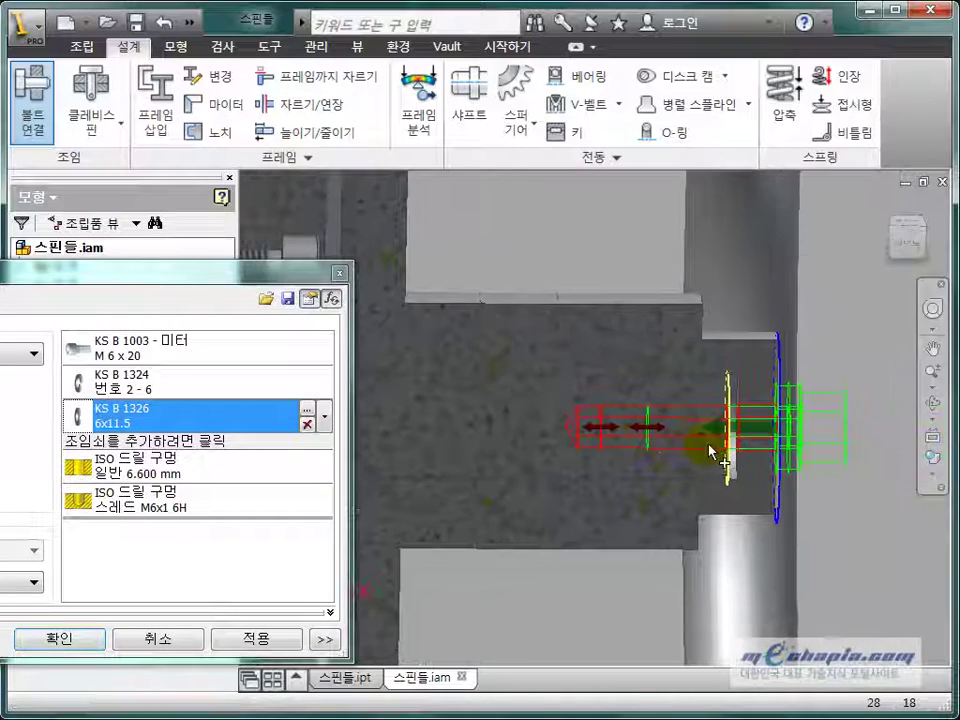
scroll(712, 455, down, 3)
shift+middle_drag(712, 455, 706, 480)
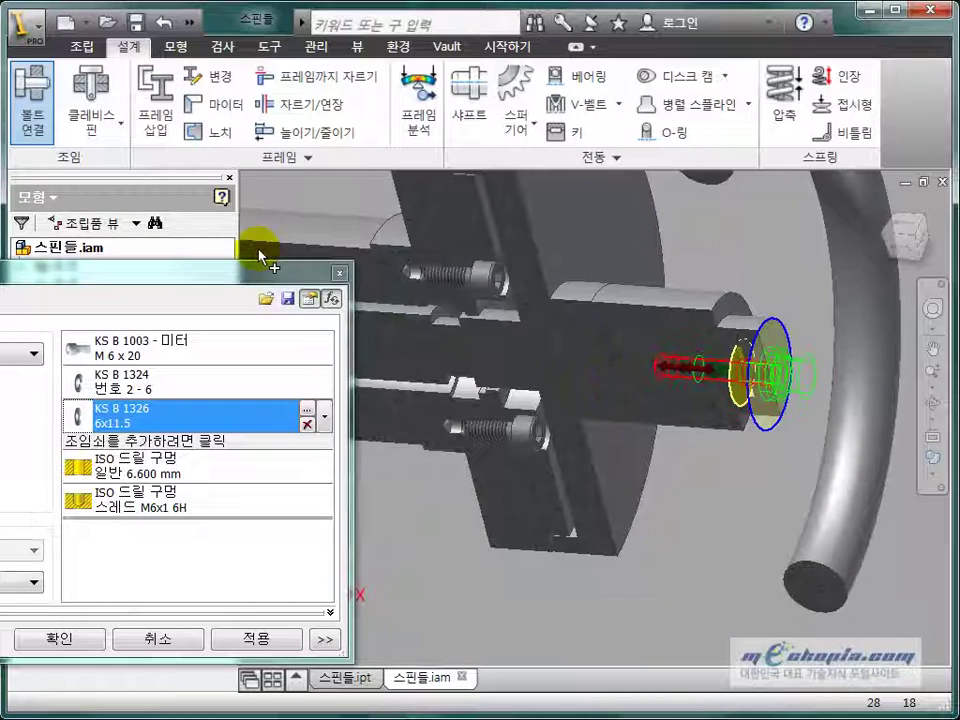
mouse_move(190, 265)
mouse_down()
mouse_move(430, 177)
mouse_move(467, 121)
mouse_up()
click(430, 357)
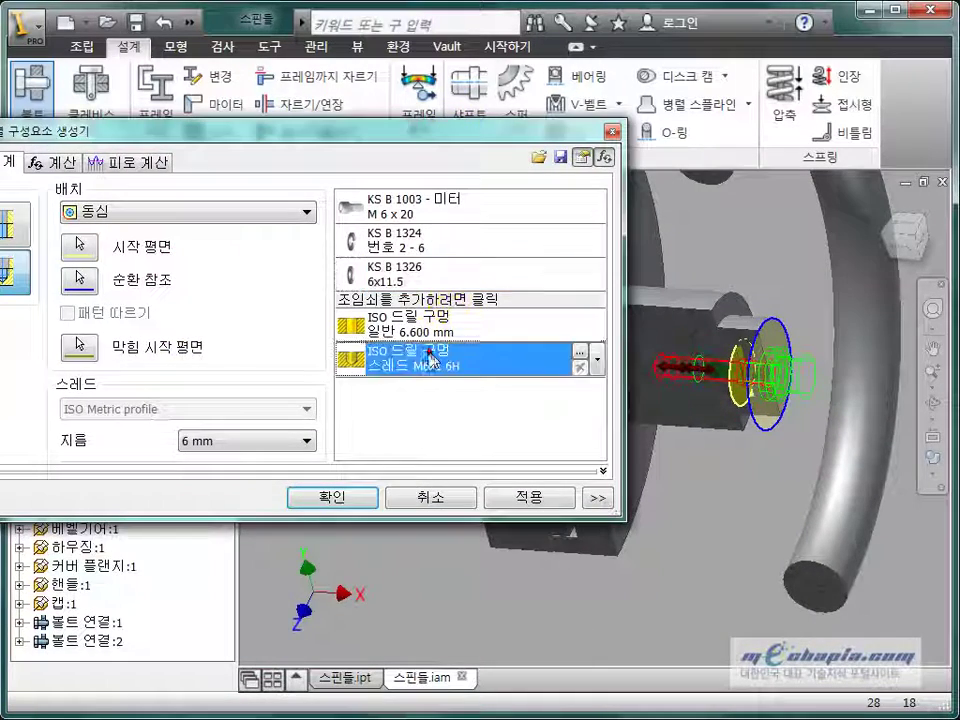
- Give the M6 threaded hole a 15 mm hole depth and 12 mm thread depth
click(579, 356)
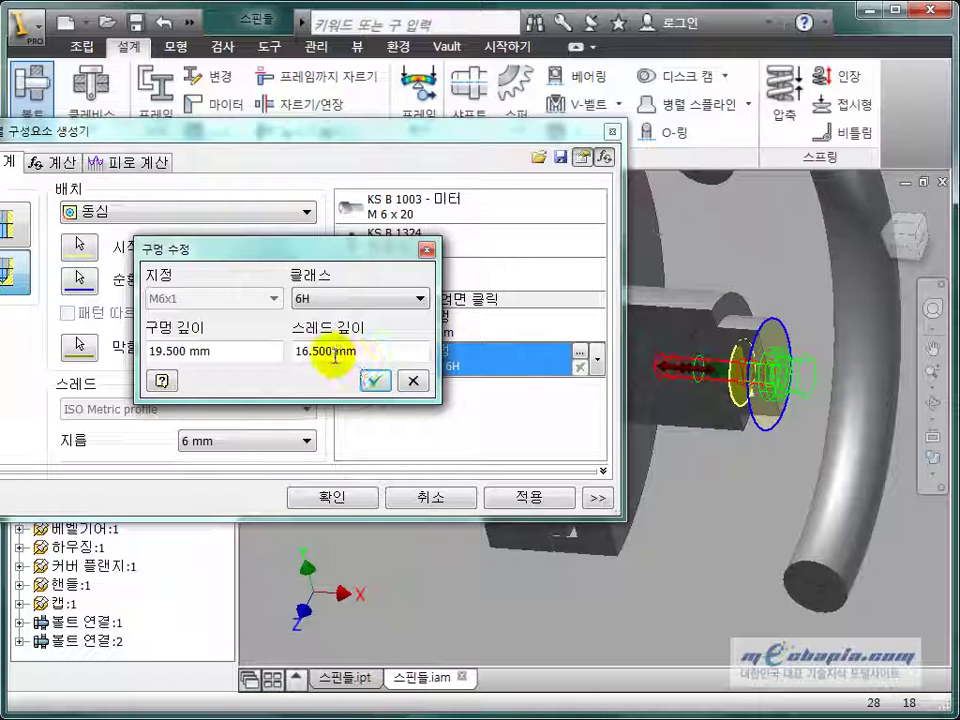
text(12)
double_click(226, 357)
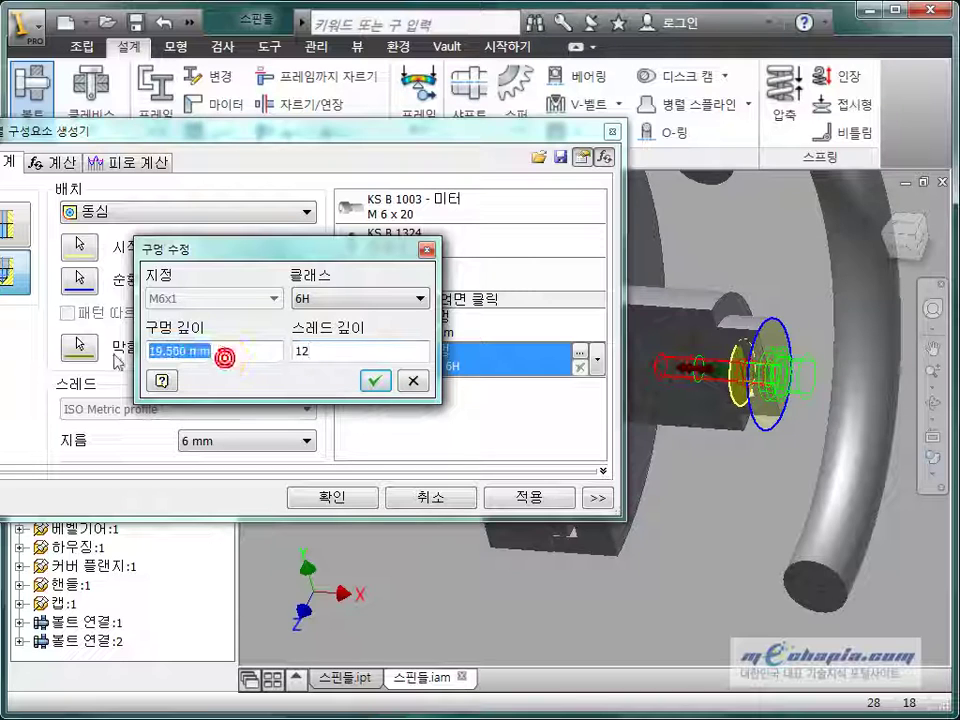
text(15)
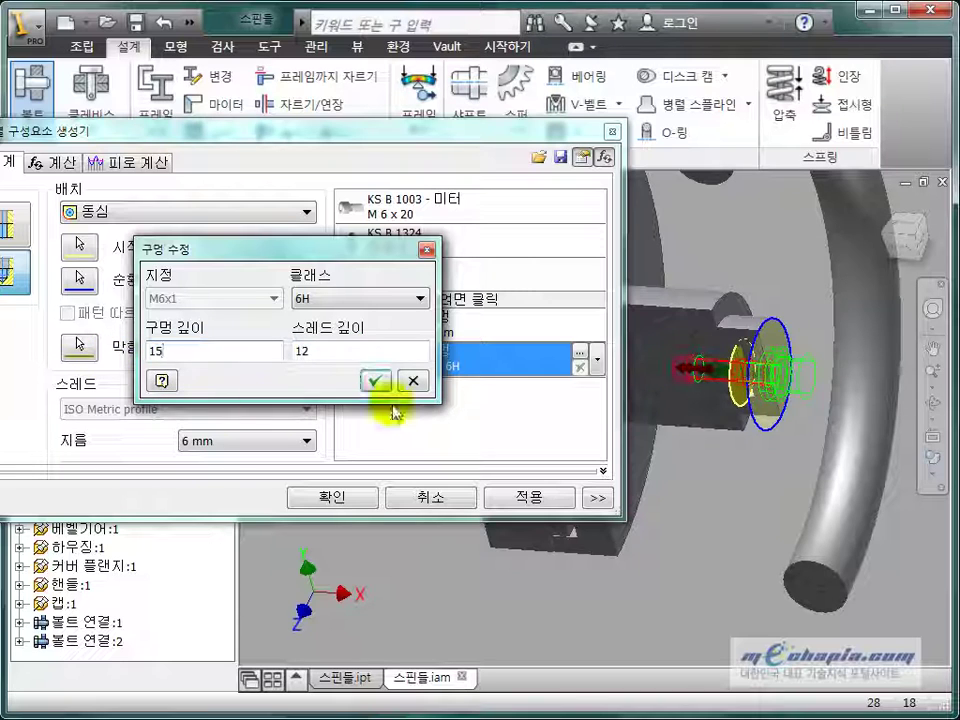
click(370, 380)
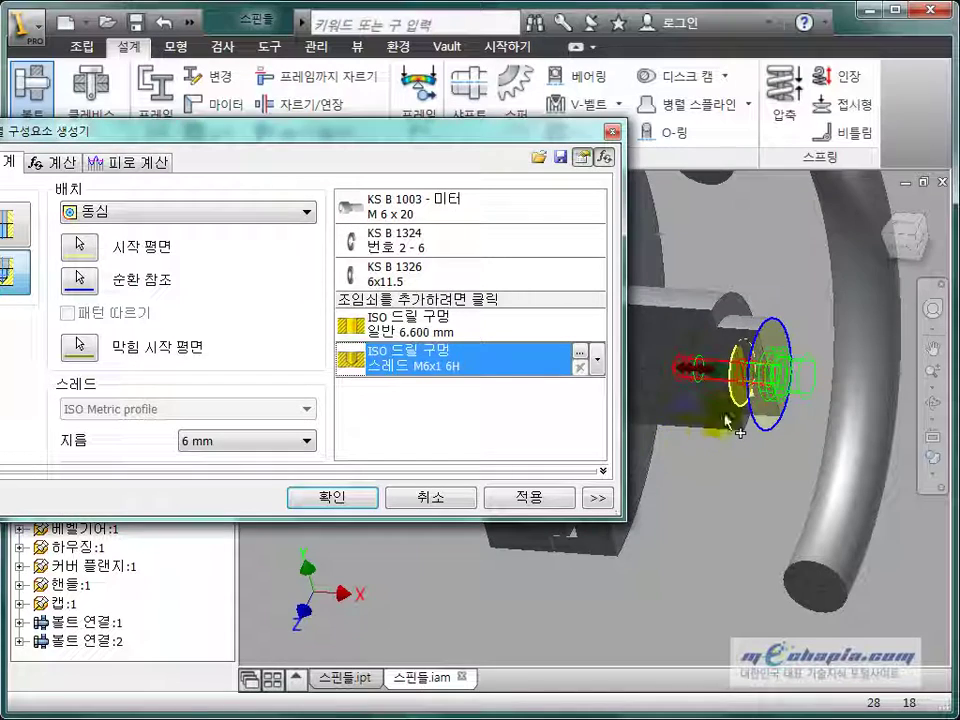
scroll(728, 420, up, 3)
mouse_move(728, 420)
shift+middle_down()
mouse_move(752, 402)
mouse_move(596, 311)
shift+middle_up()
drag(430, 131, 210, 224)
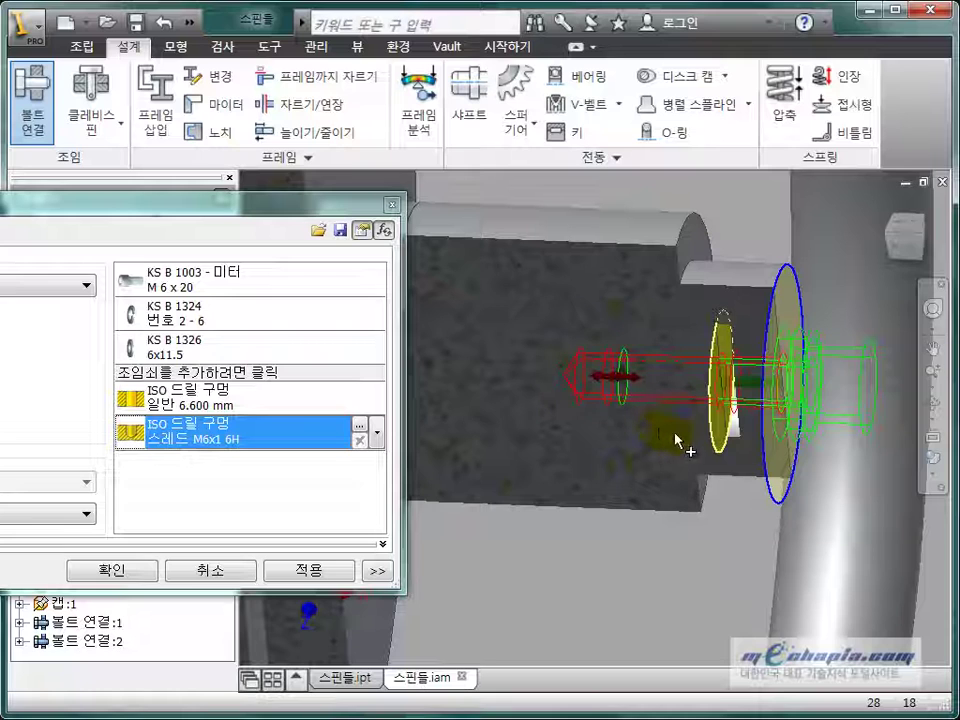
drag(278, 205, 588, 146)
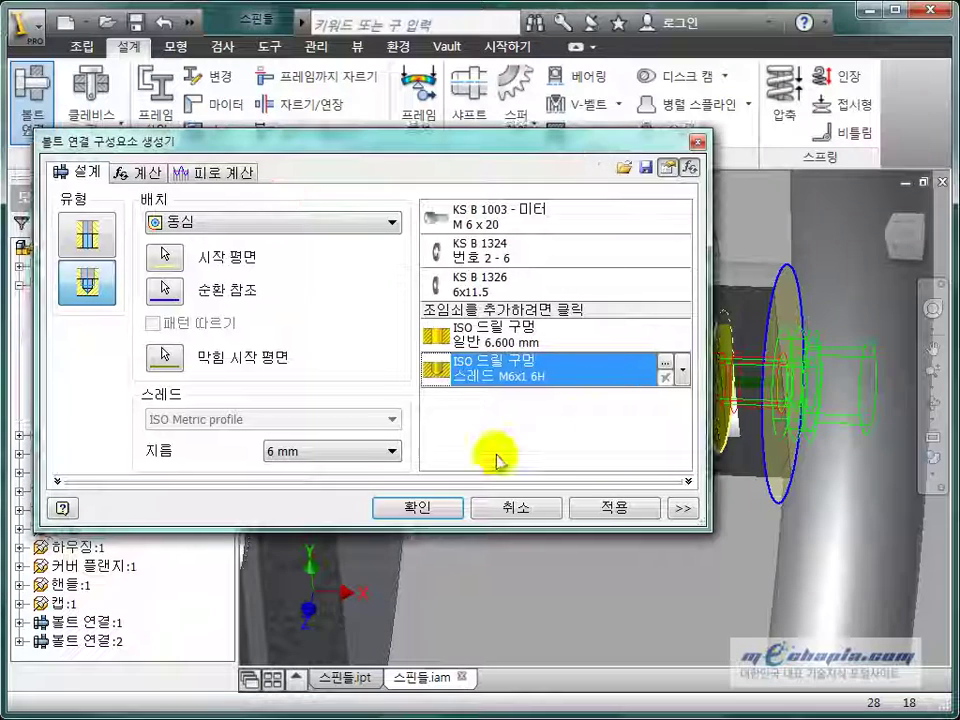
- Generate the M6 cap bolted connection as 볼트 연결:3 and inspect it from several angles
click(452, 513)
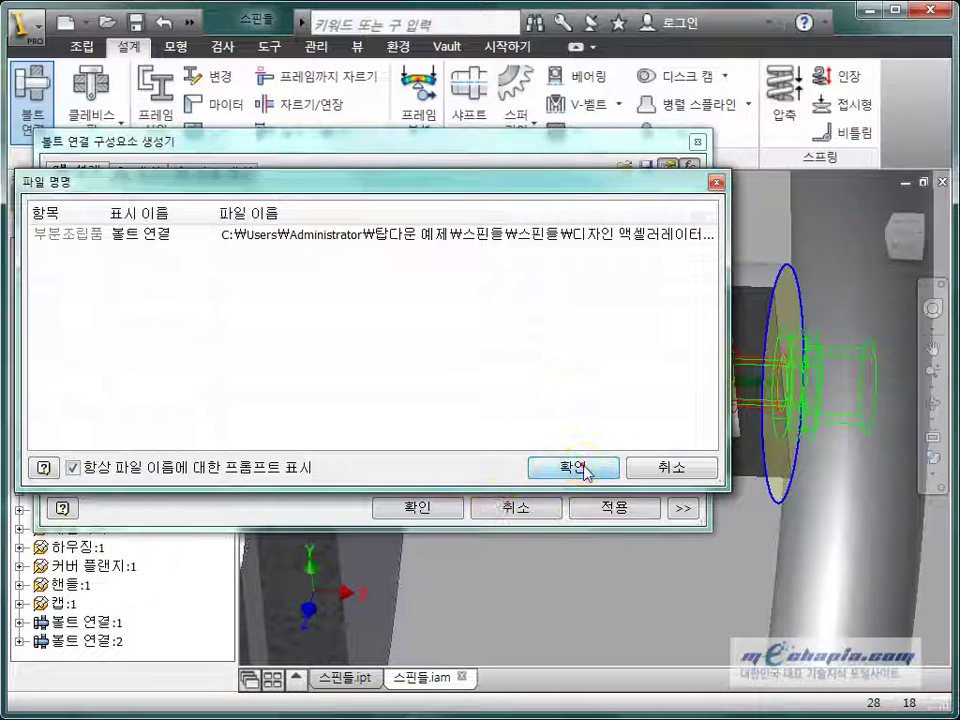
click(586, 469)
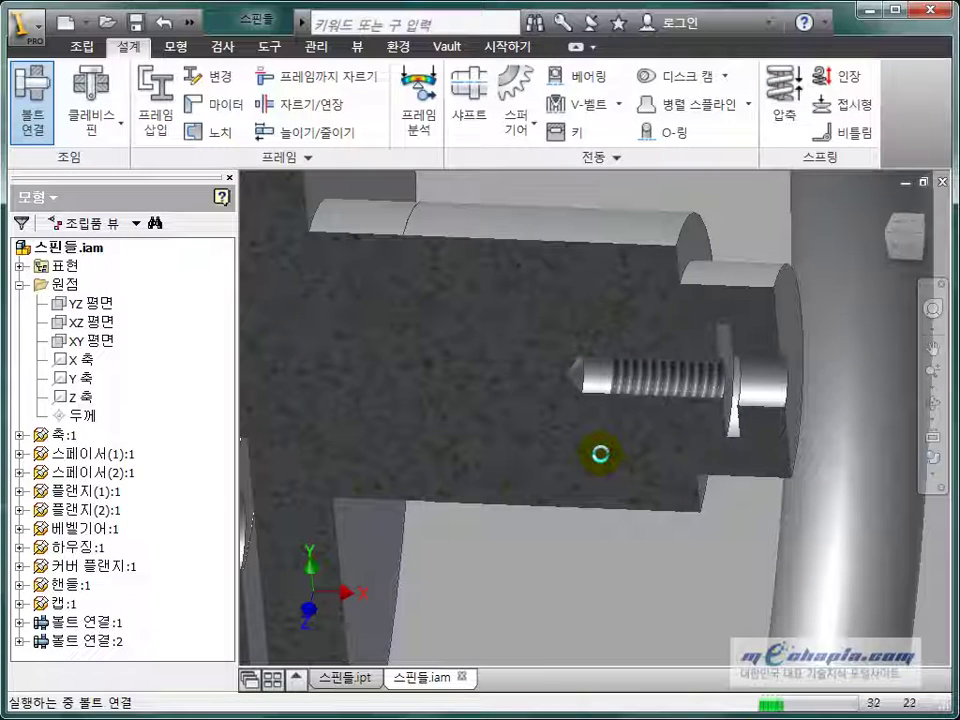
key(Escape)
shift+middle_drag(670, 450, 696, 405)
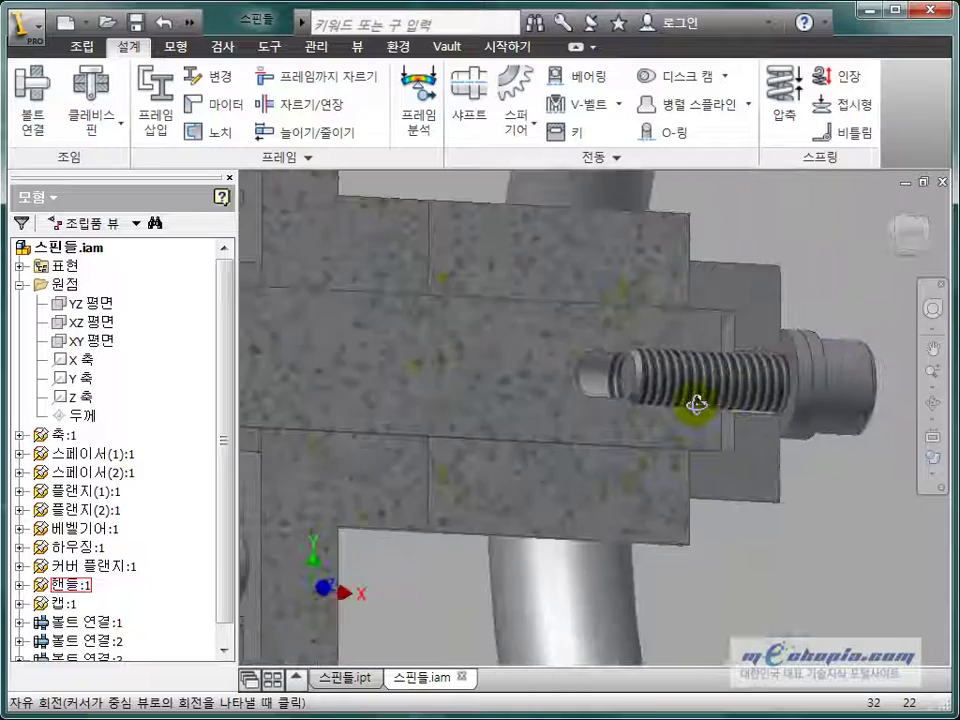
key(F5)
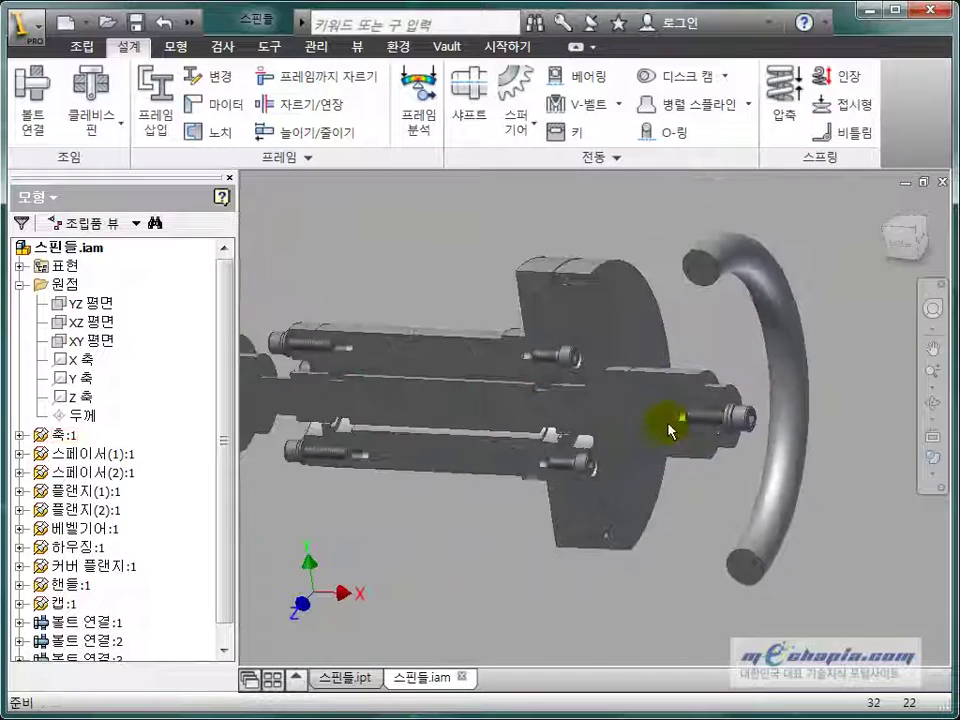
mouse_move(664, 422)
shift+middle_down()
mouse_move(632, 508)
mouse_move(640, 412)
shift+middle_up()
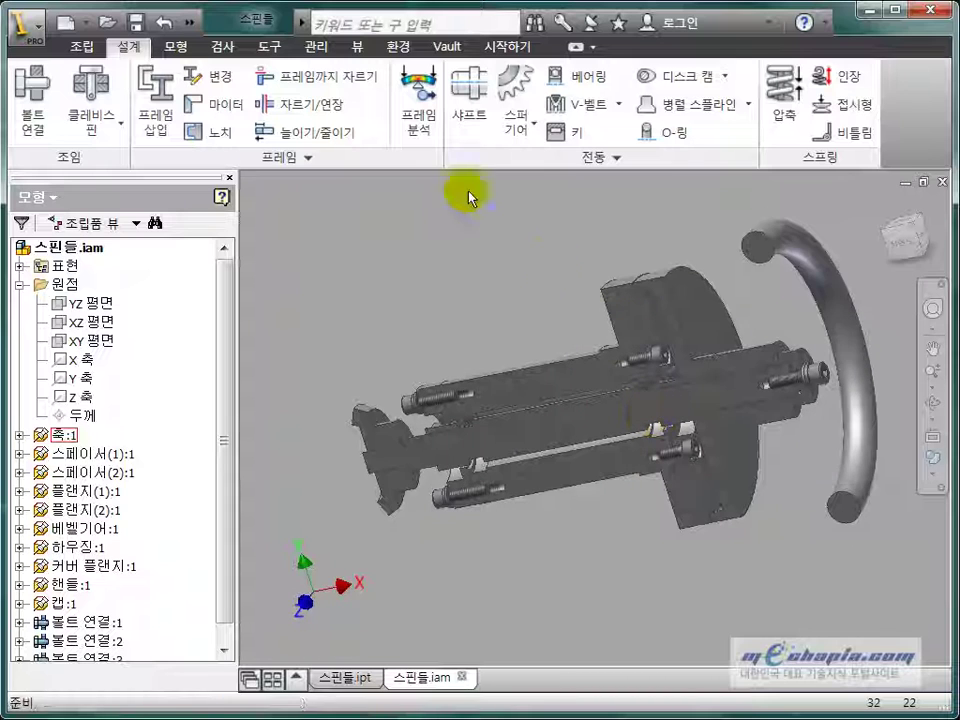
- End the half section view to show the whole spindle assembly uncut
click(357, 46)
click(435, 103)
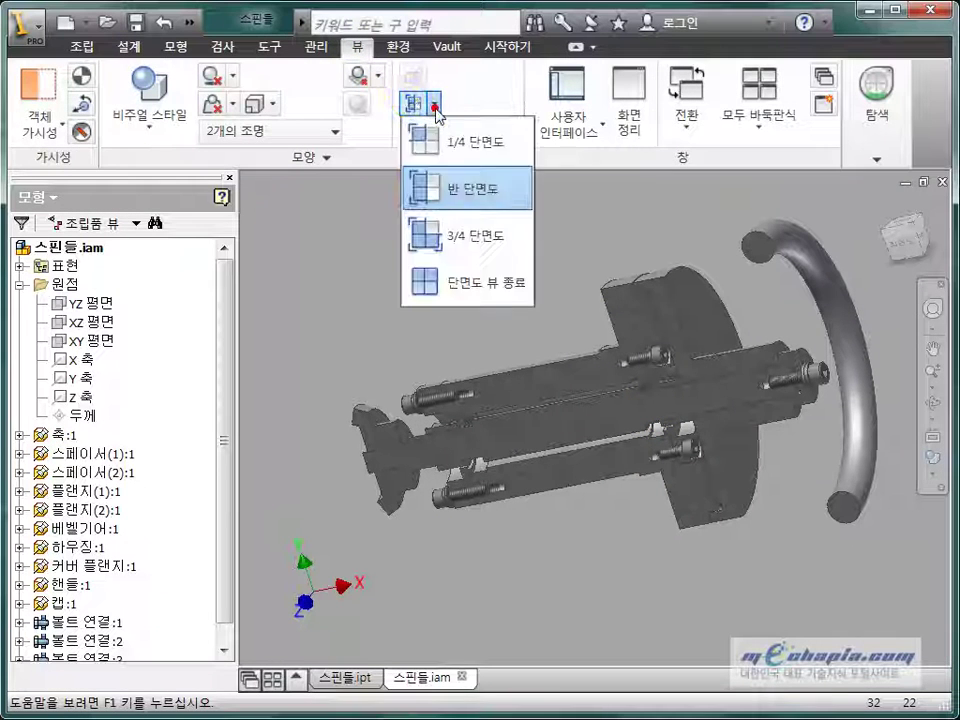
click(445, 283)
shift+middle_drag(495, 300, 495, 315)
- Save the assembly along with all its changed files using Yes to All
key(ctrl+s)
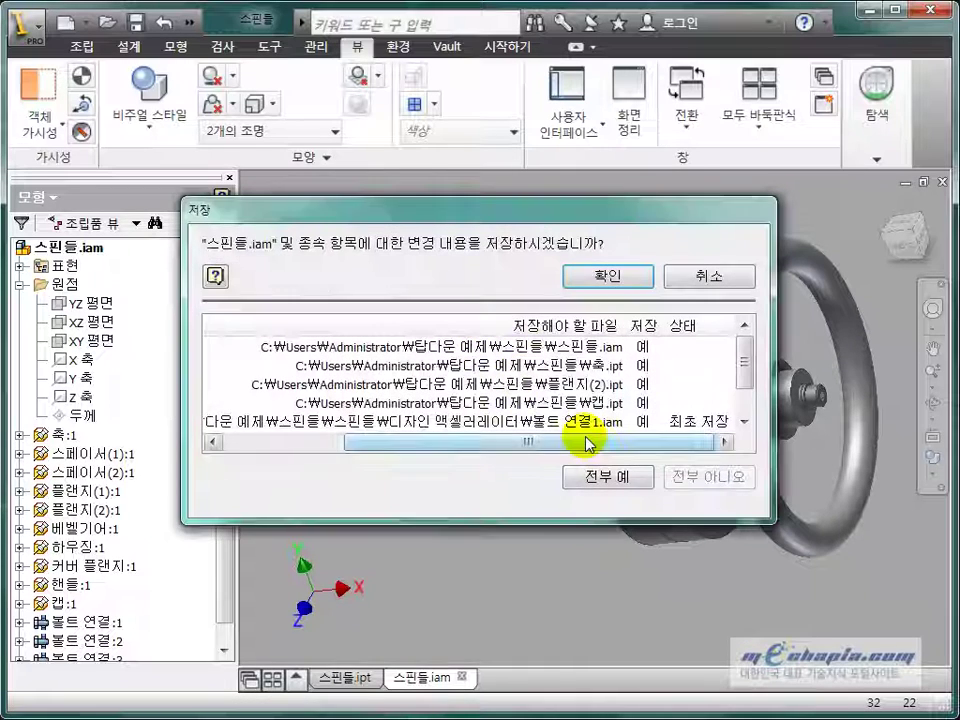
click(605, 476)
click(597, 277)
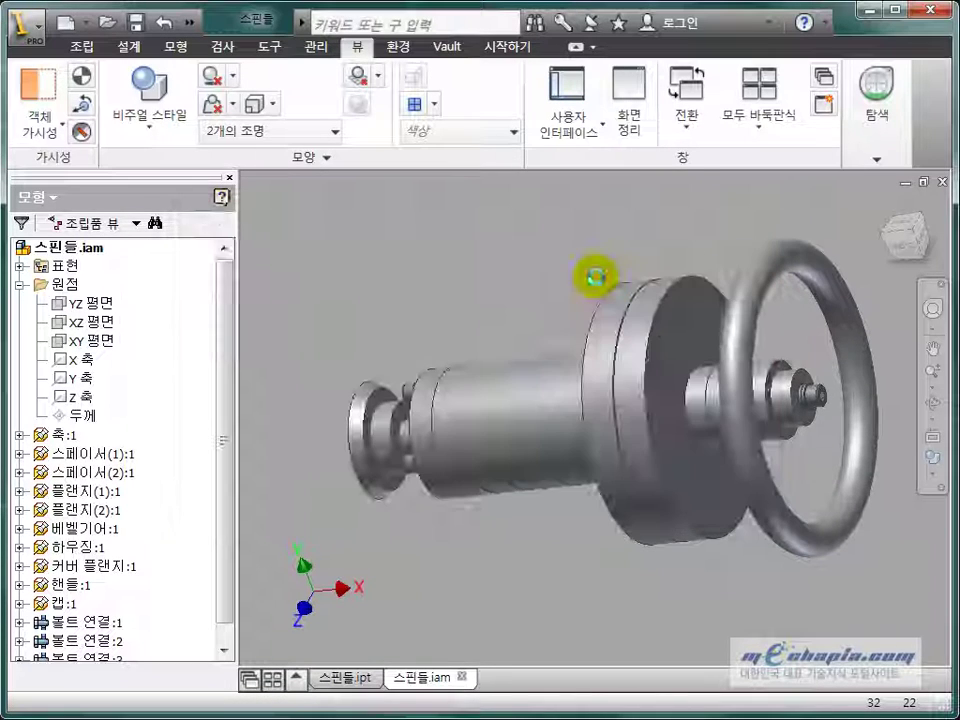